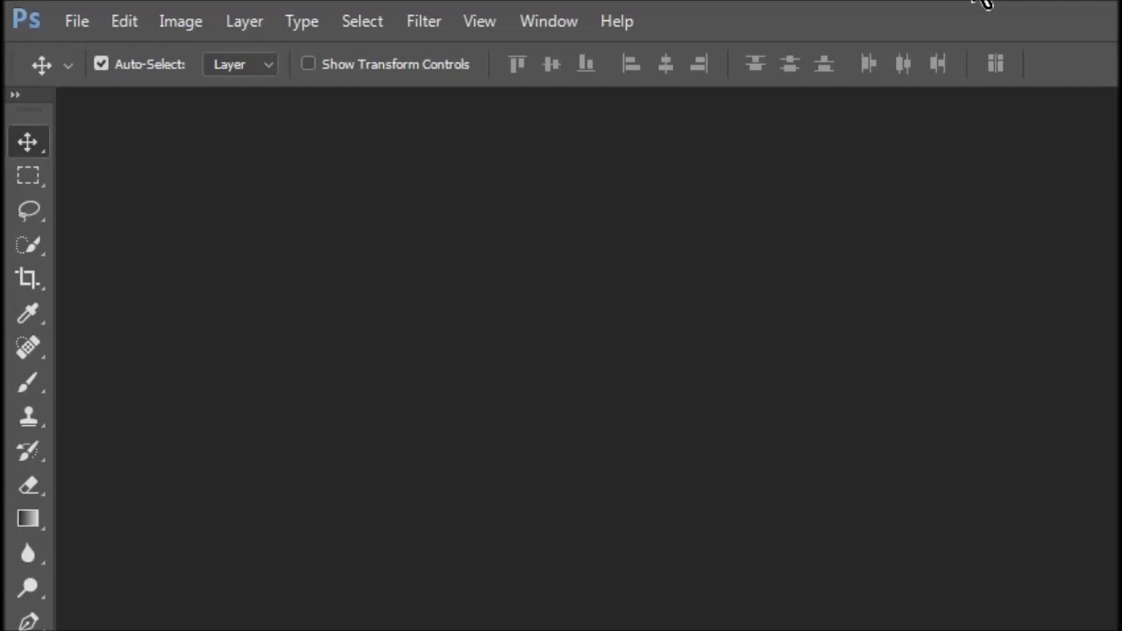
Create a blank white A4 document (210 × 297 mm, 300 ppi) from the International Paper preset.
left_click(309, 217)
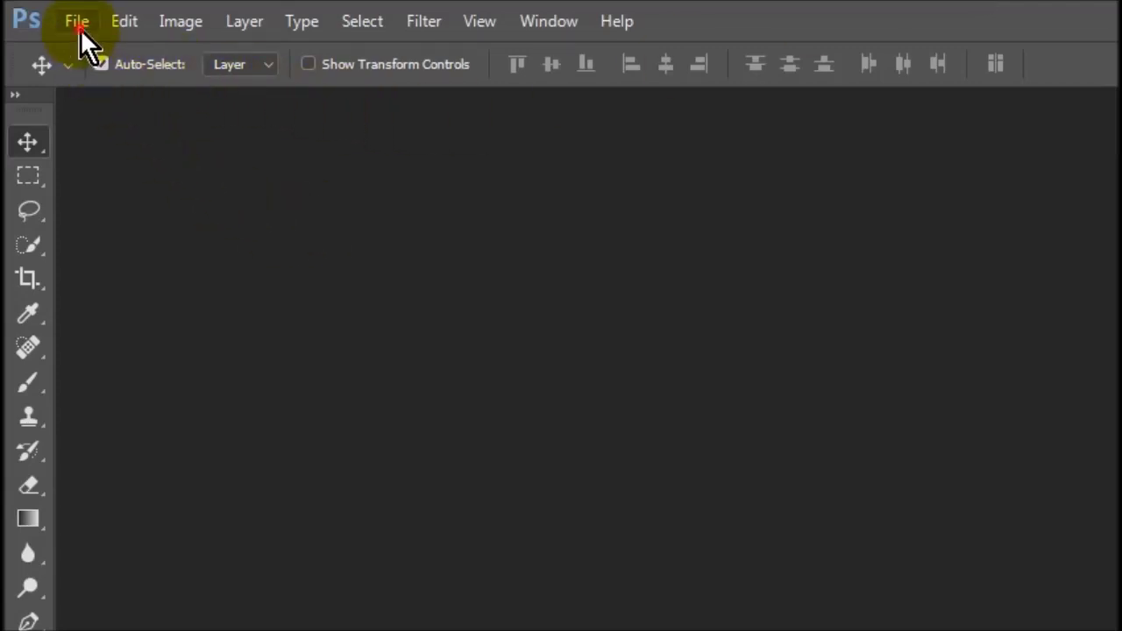
left_click(78, 26)
left_click(86, 48)
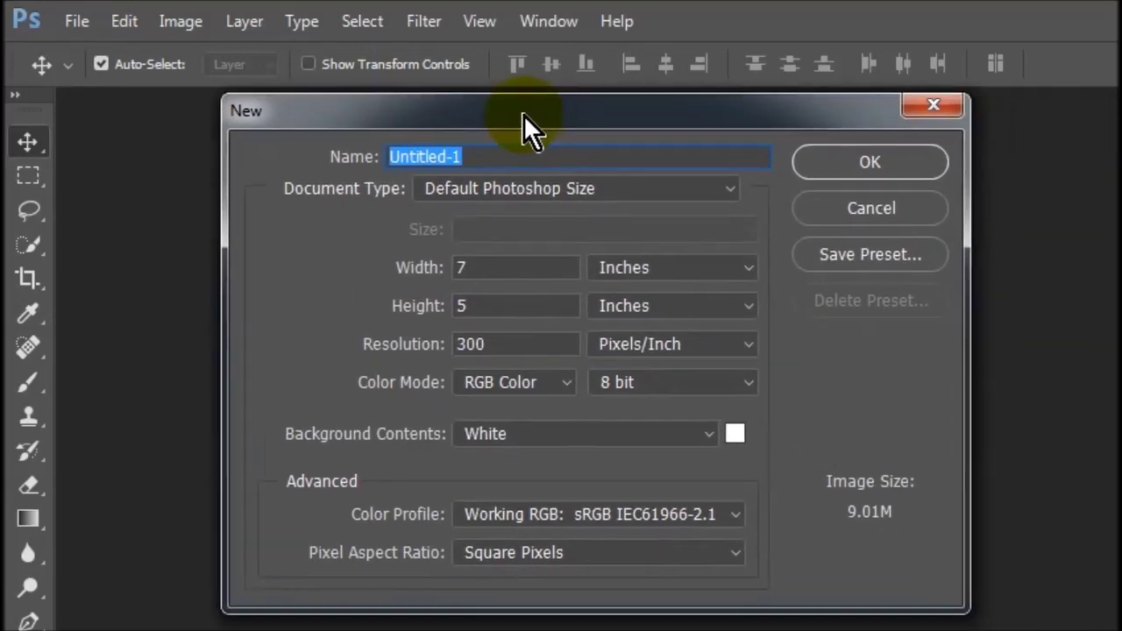
left_click(543, 188)
left_click(516, 488)
left_click(495, 193)
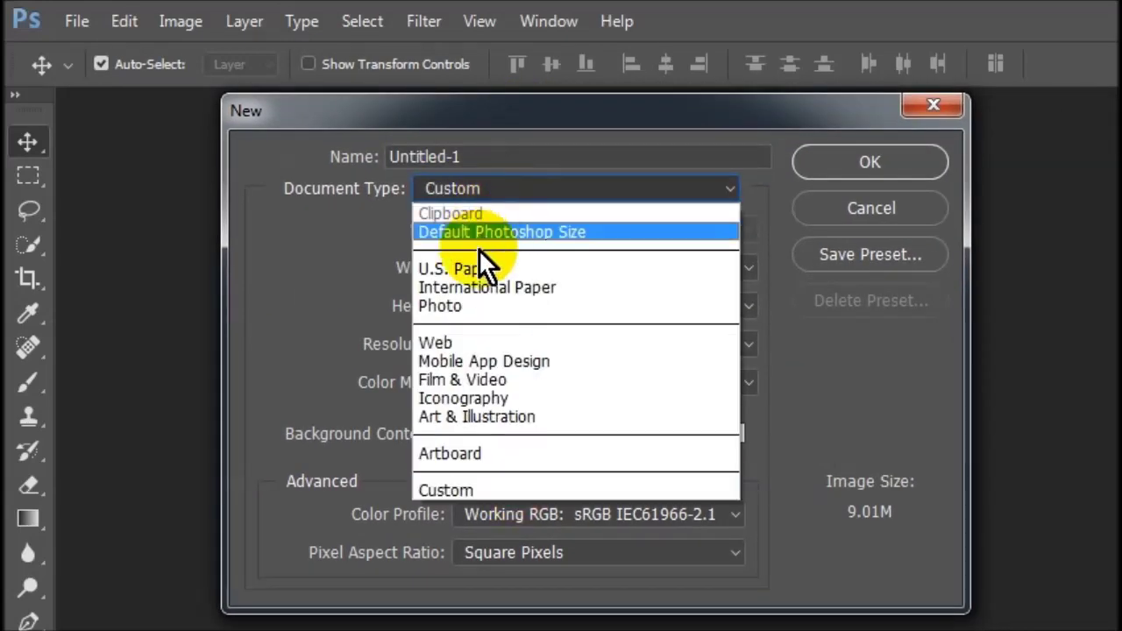
left_click(474, 287)
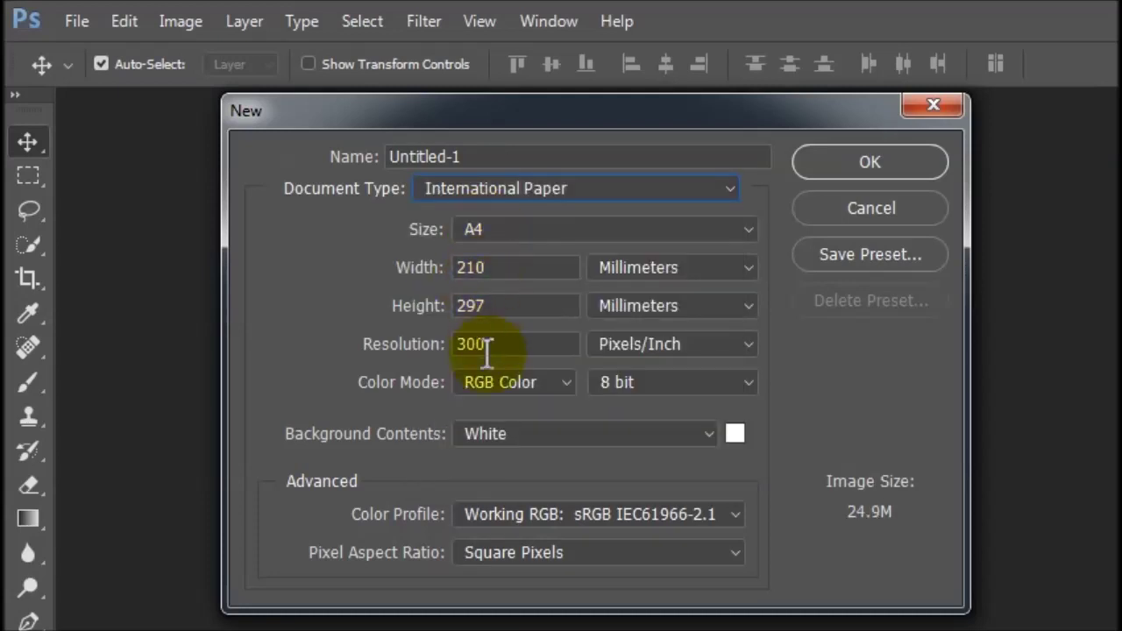
left_click(877, 171)
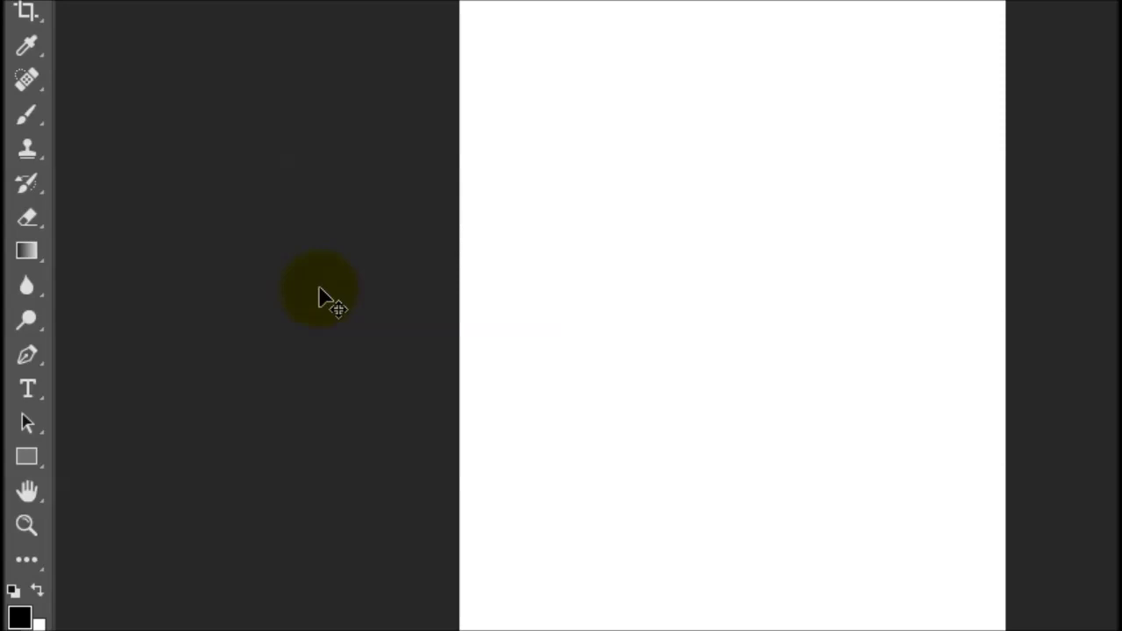
Draw a large black ellipse, Ellipse 1, over the top of the zoomed-out page.
right_click(27, 450)
left_click(120, 503)
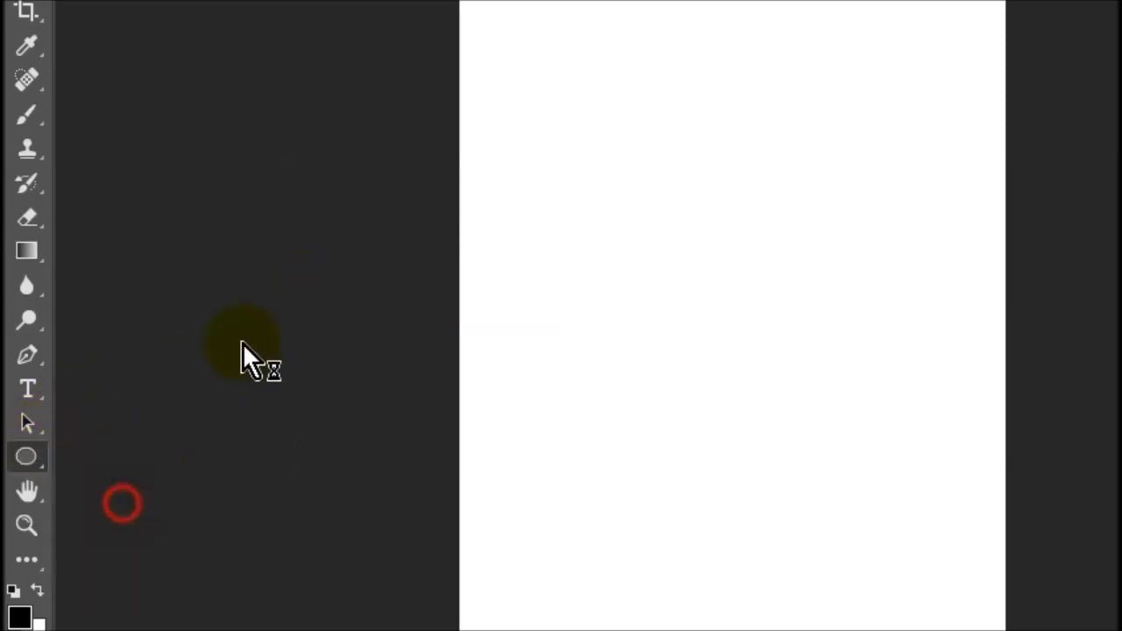
key("ctrl+minus")
key("ctrl+minus")
key("ctrl+minus")
mouse_move(527, 45)
left_mouse_down()
mouse_move(859, 323)
mouse_move(847, 313)
left_mouse_up()
key("ctrl+plus")
key("p")
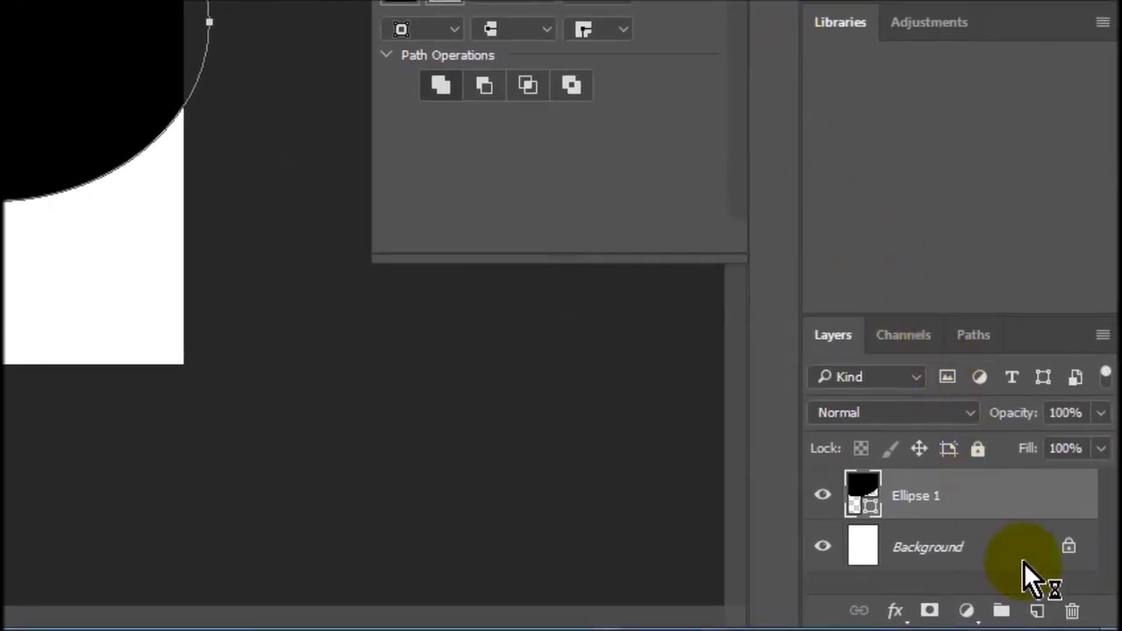
left_click(1036, 612)
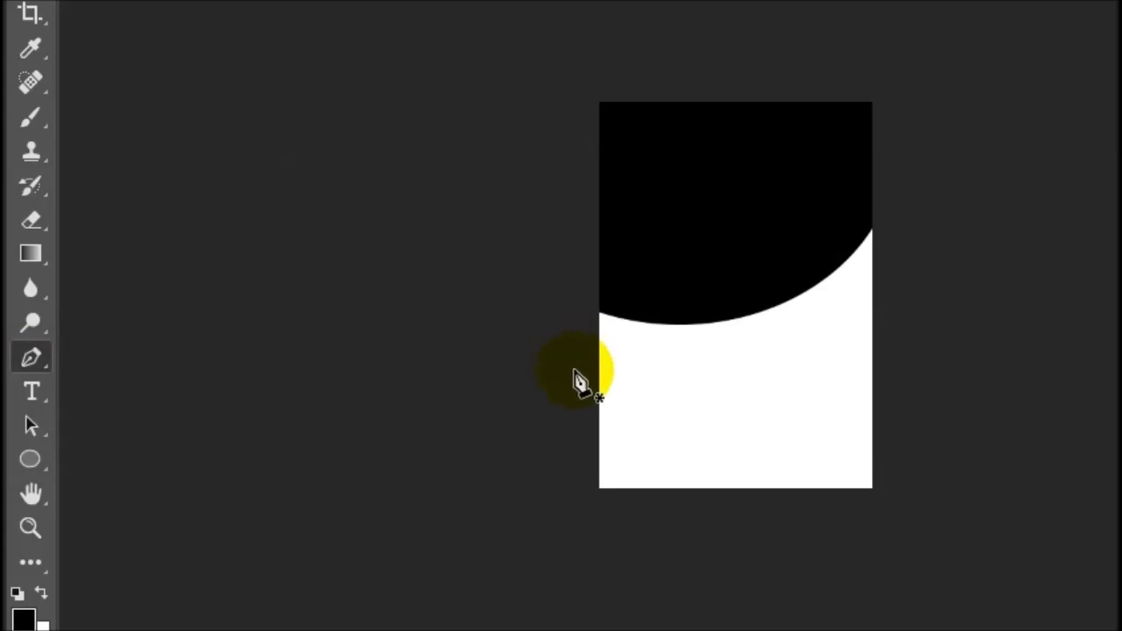
left_click(581, 341)
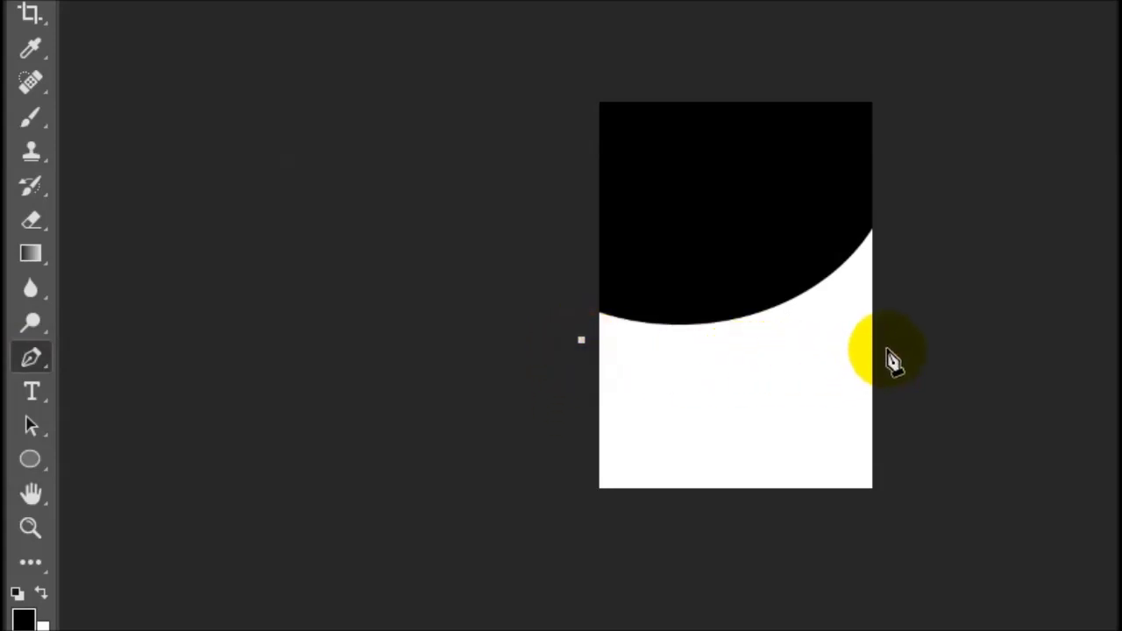
left_click_drag(919, 333, 1108, 265)
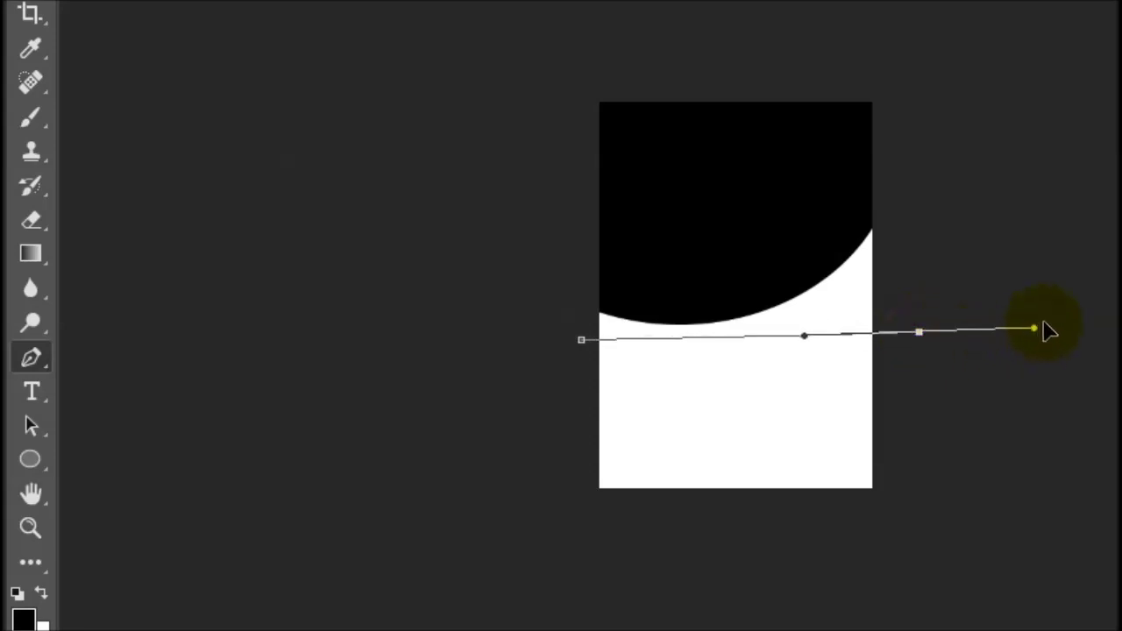
left_click(921, 164)
left_click(707, 202)
left_click(529, 270)
left_click(581, 341)
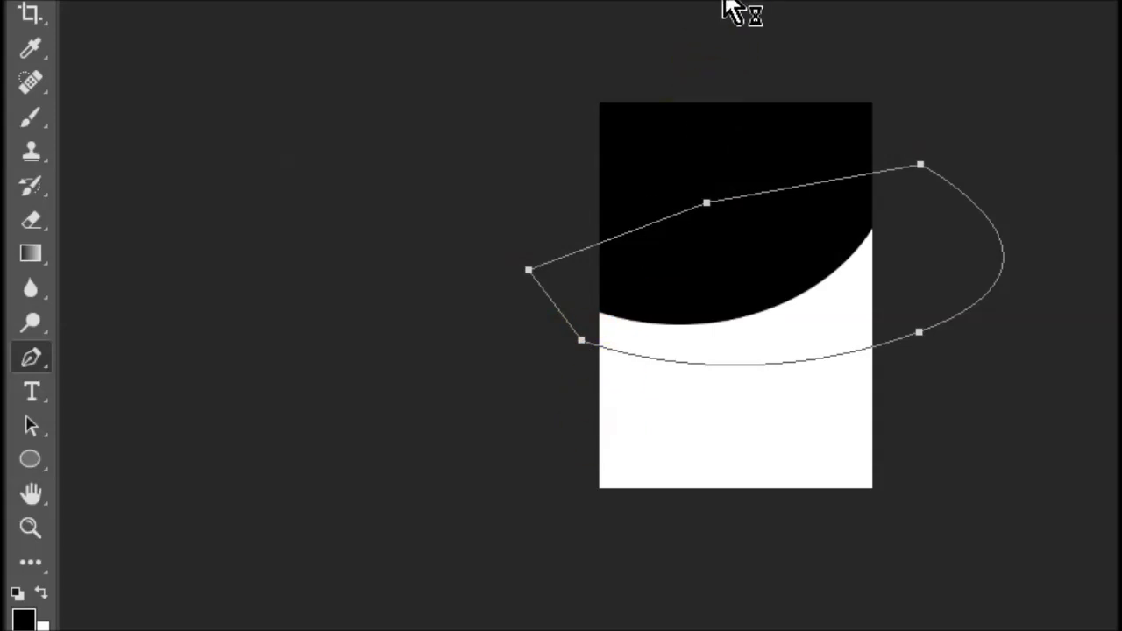
key("Return")
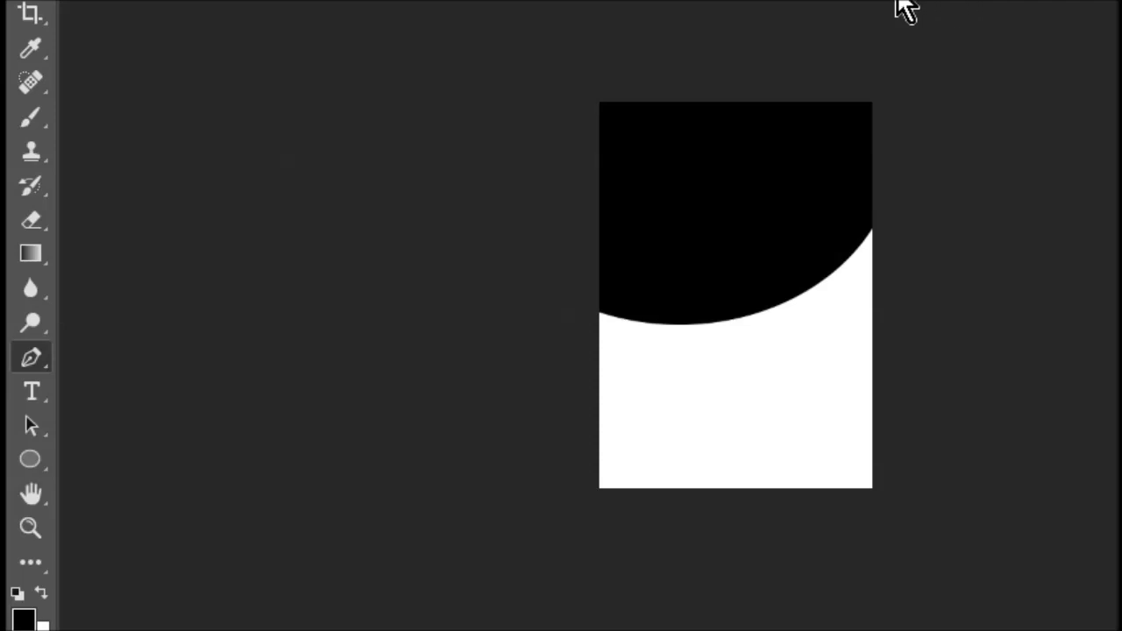
left_click(32, 356)
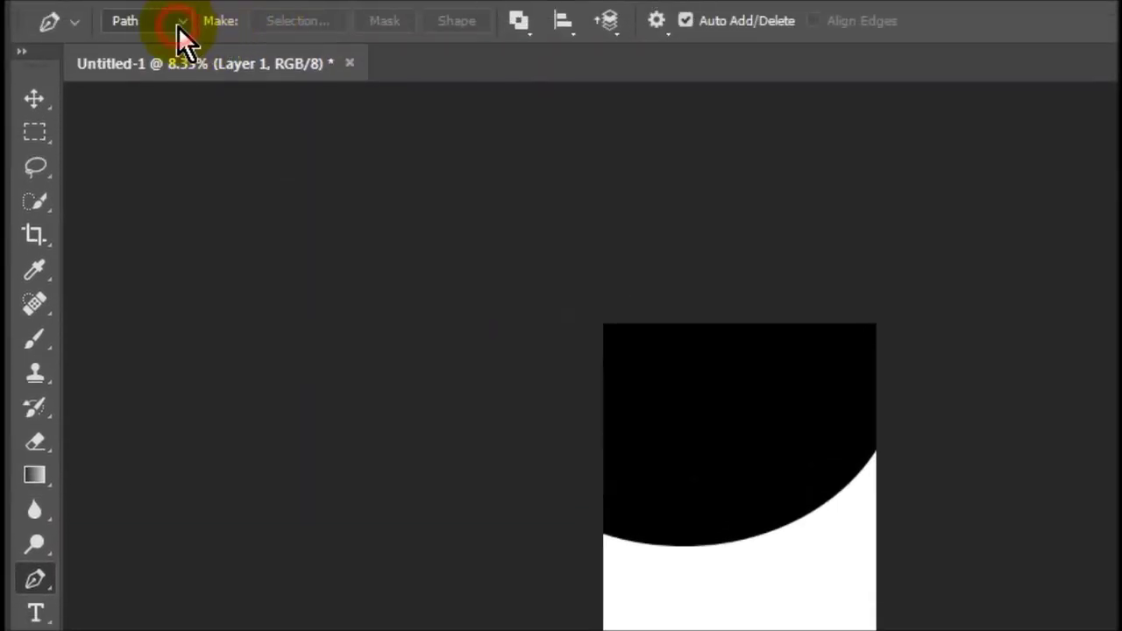
Draw a closed, red-filled curved band shape with the Pen in Shape mode.
left_click(178, 22)
left_click(164, 49)
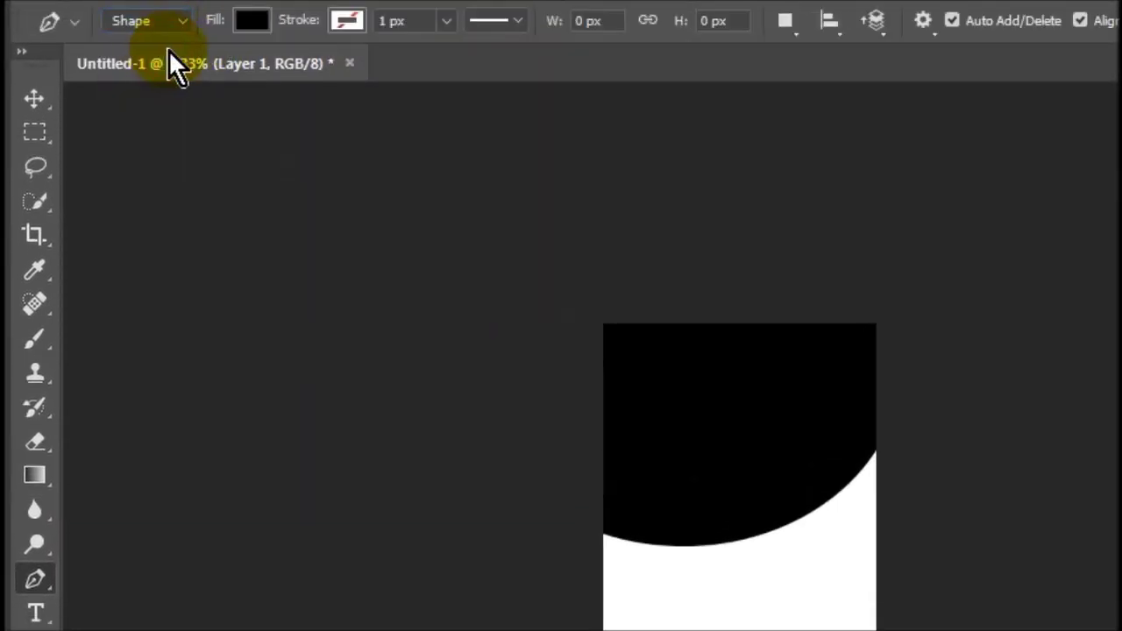
left_click(251, 21)
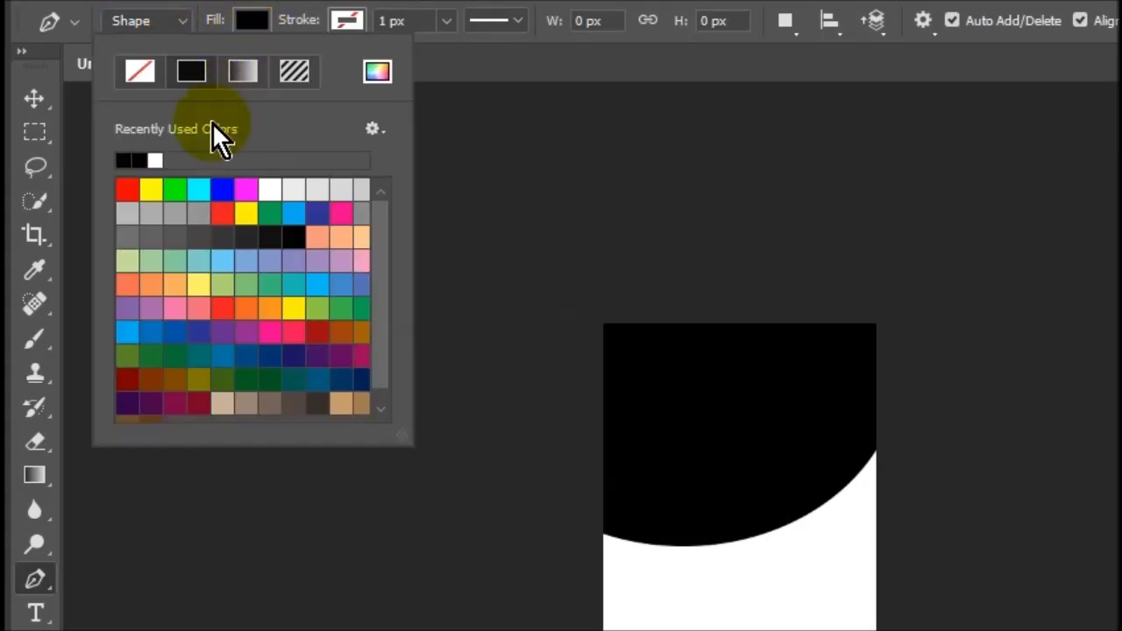
left_click(128, 189)
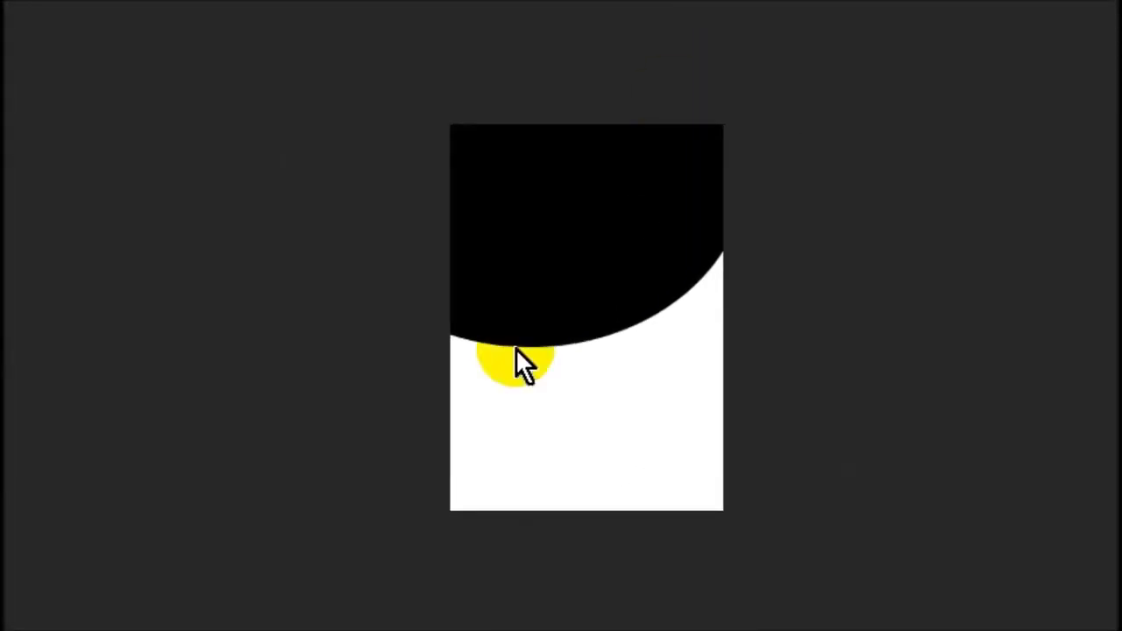
left_click(416, 390)
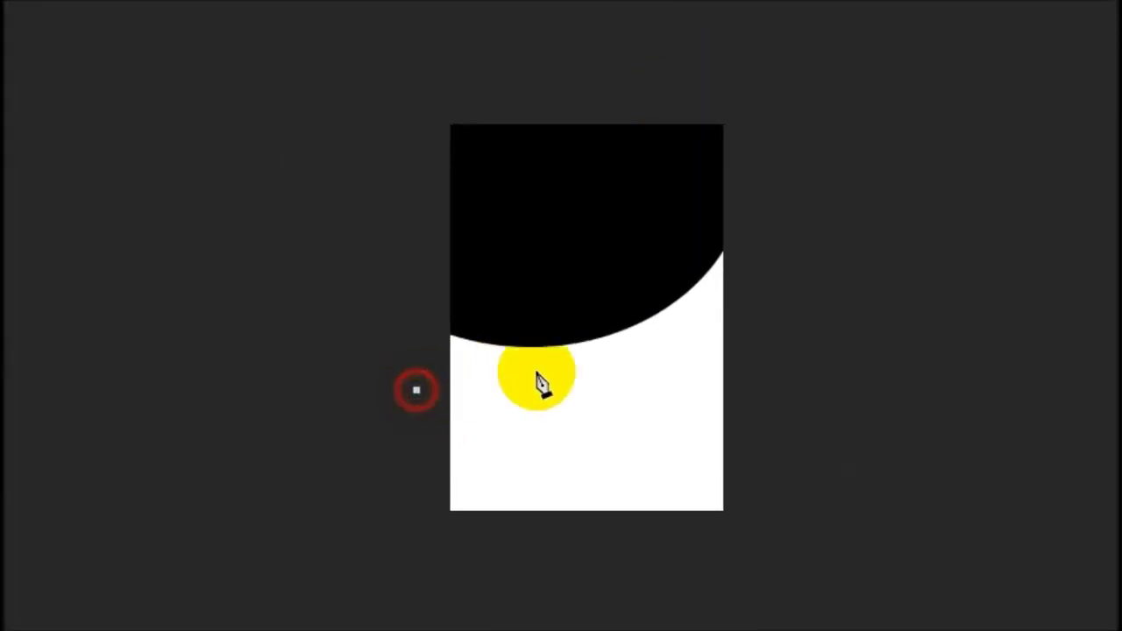
left_click_drag(751, 349, 905, 248)
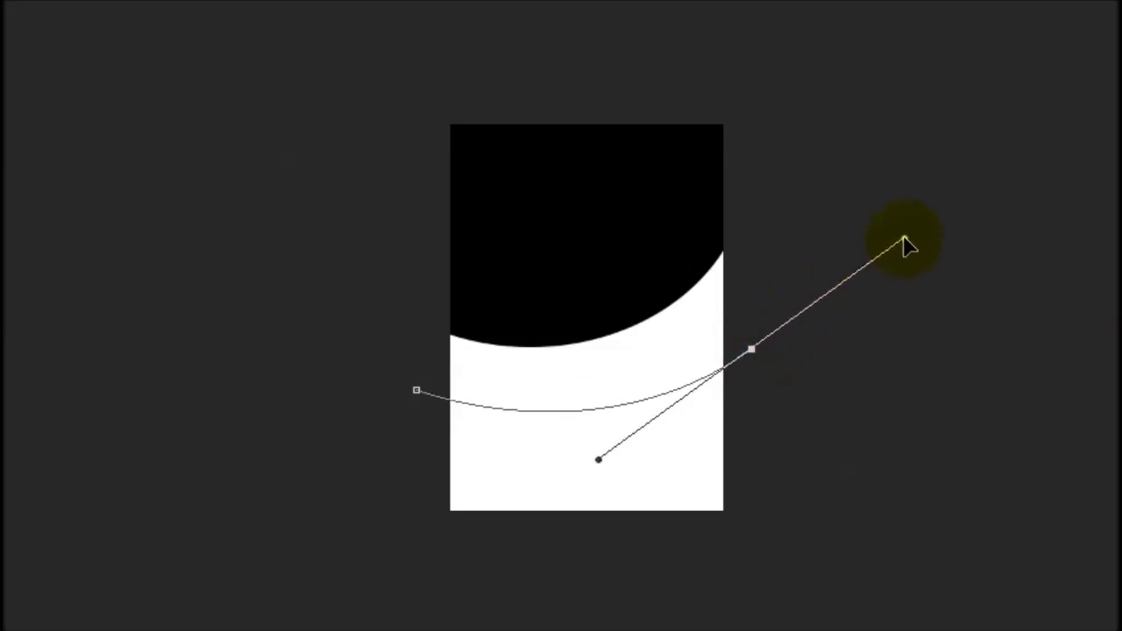
left_click(777, 180)
left_click(410, 286)
left_click(416, 390)
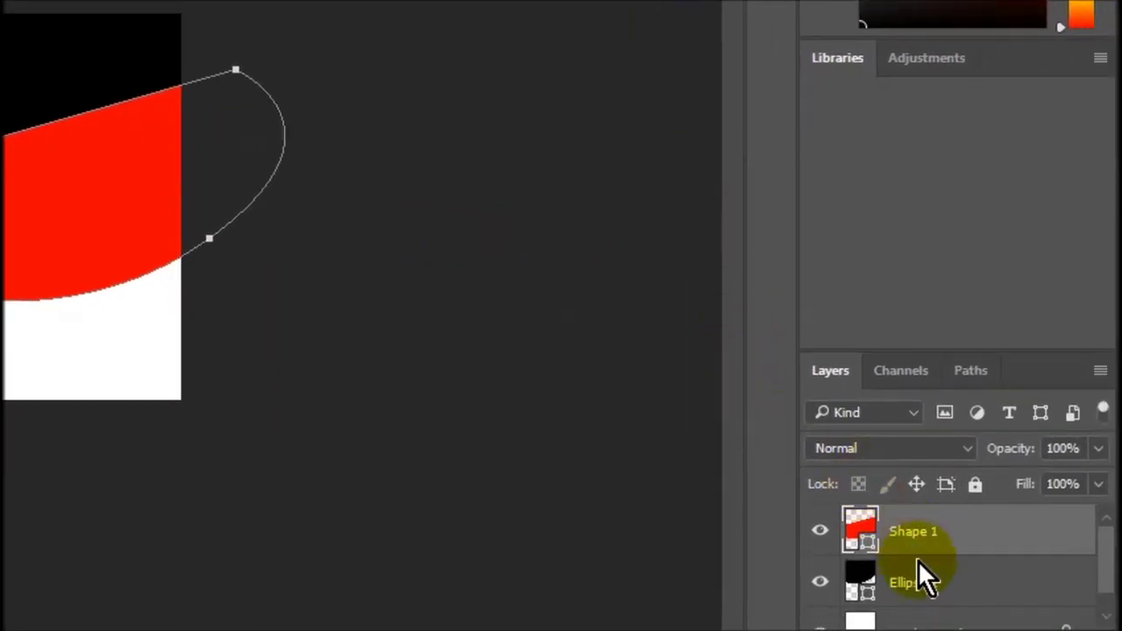
Move Ellipse 1 above the red Shape 1 in the Layers panel.
left_click(923, 579)
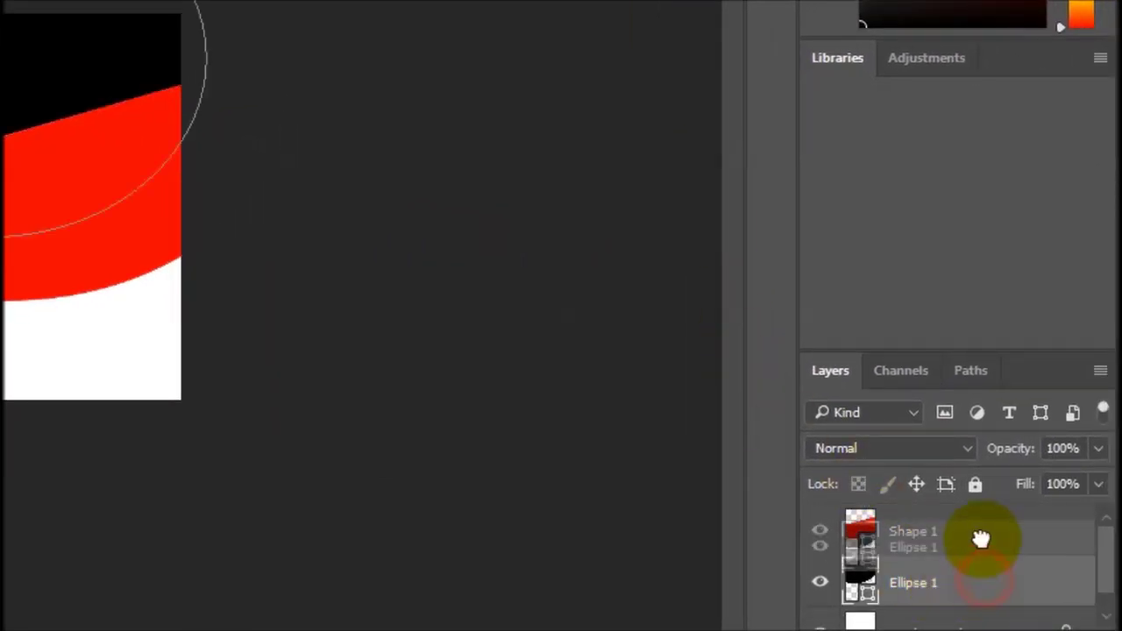
left_click_drag(925, 577, 976, 524)
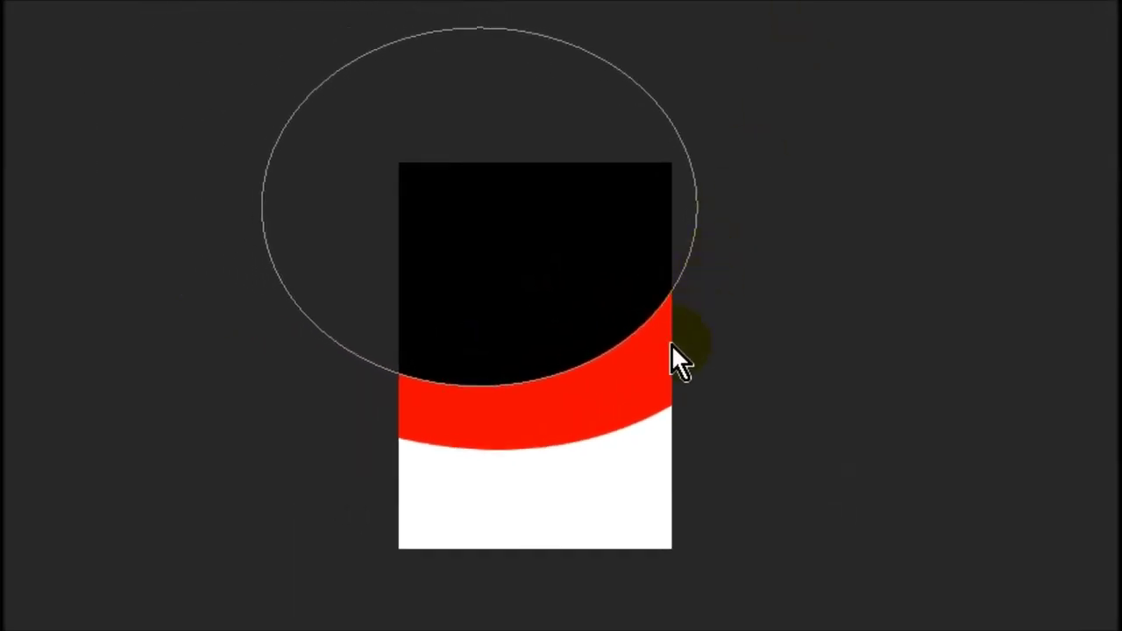
key("g")
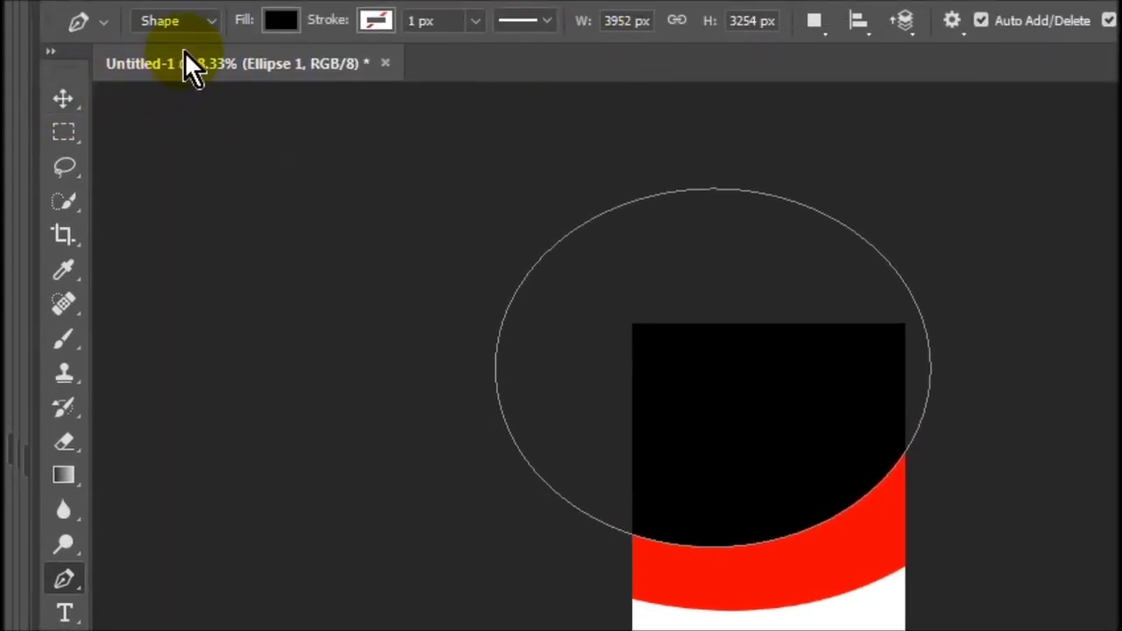
left_click(63, 97)
right_click(750, 570)
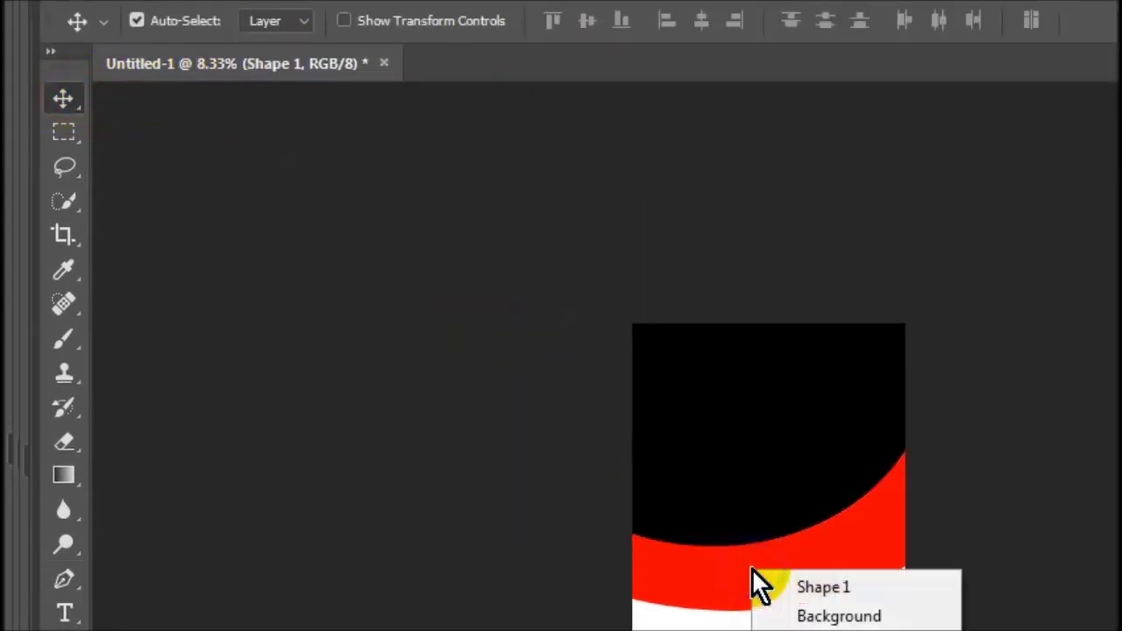
Select the Shape 1 layer with layer auto-select turned off.
left_click(793, 585)
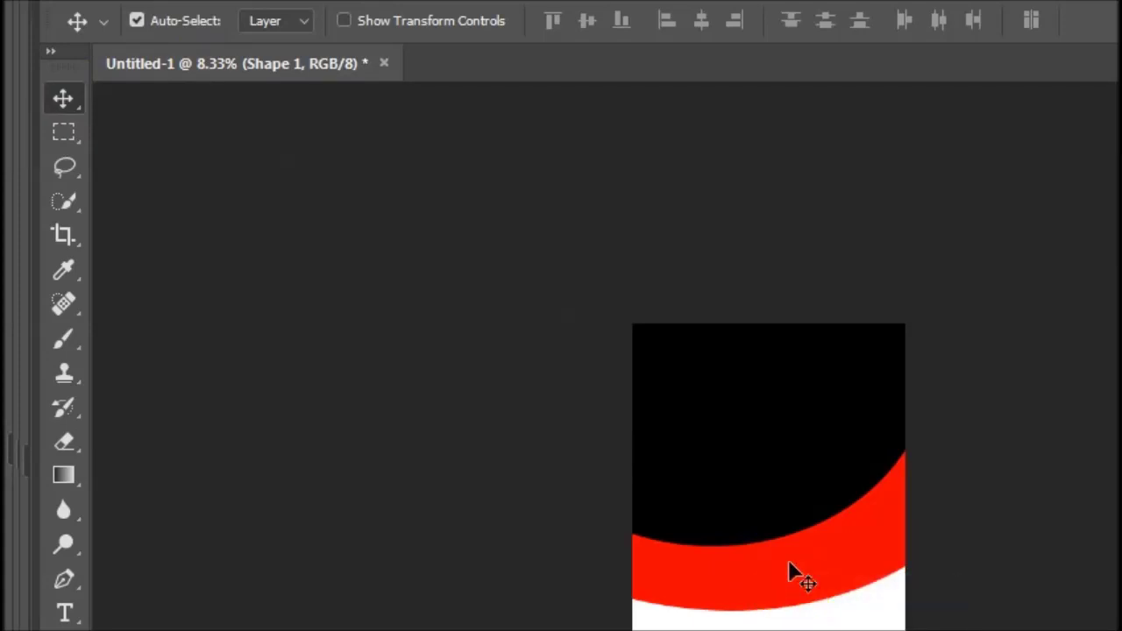
left_click(137, 20)
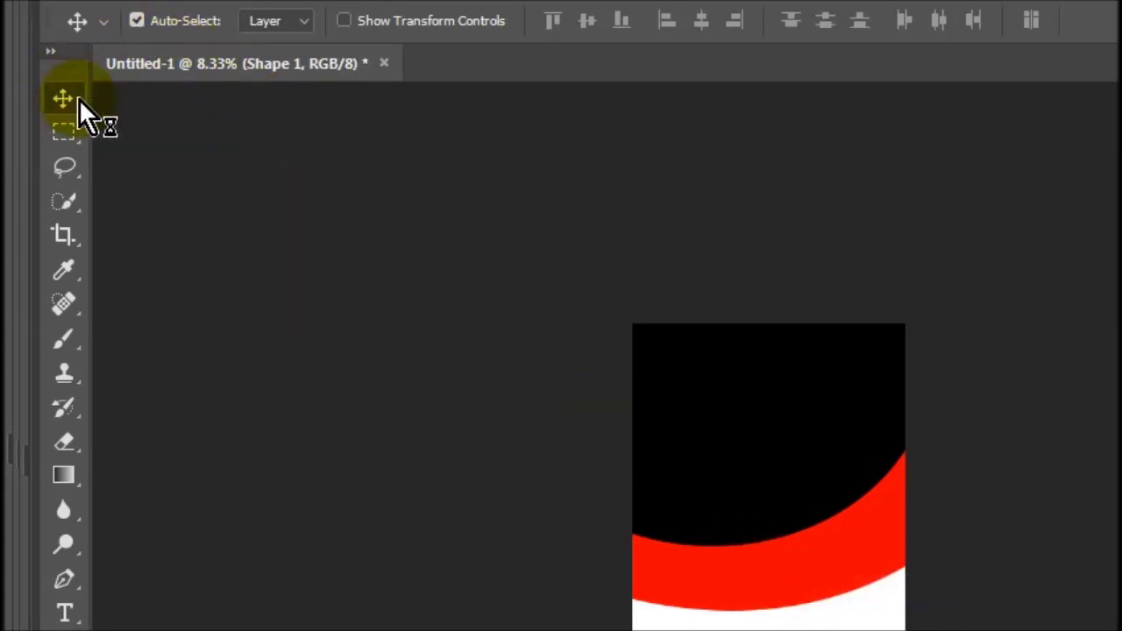
right_click(693, 570)
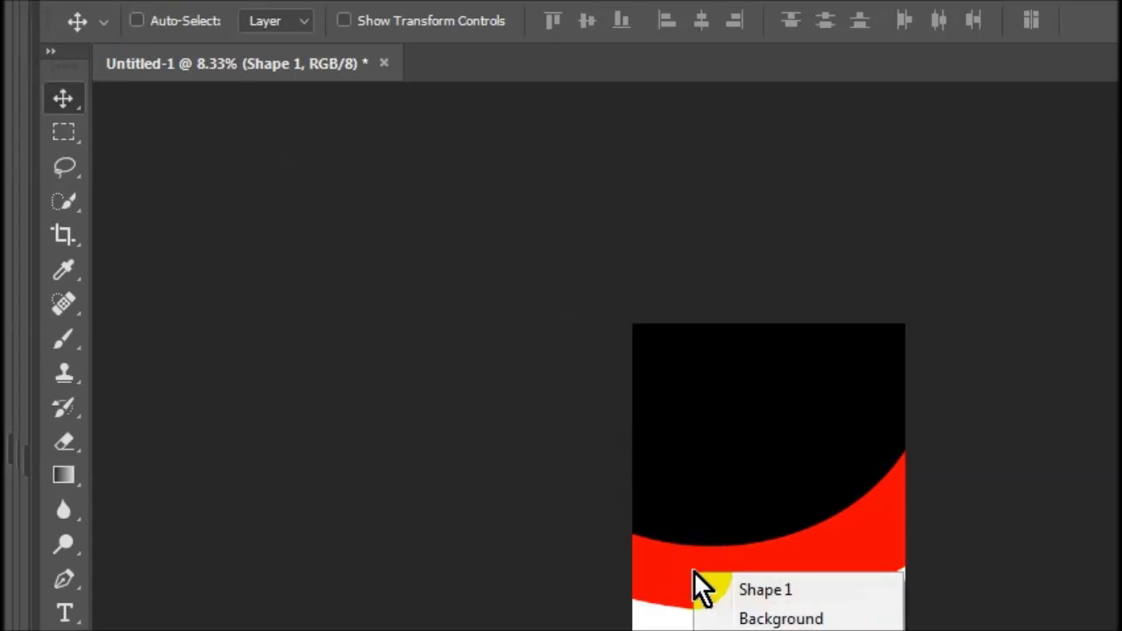
left_click(727, 592)
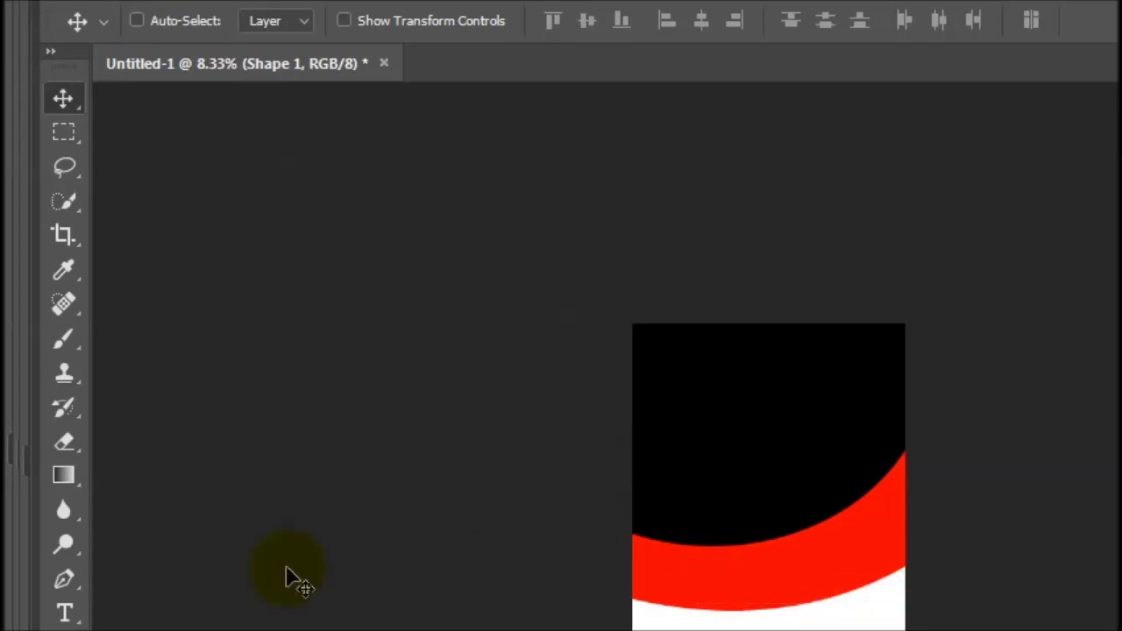
left_click(63, 579)
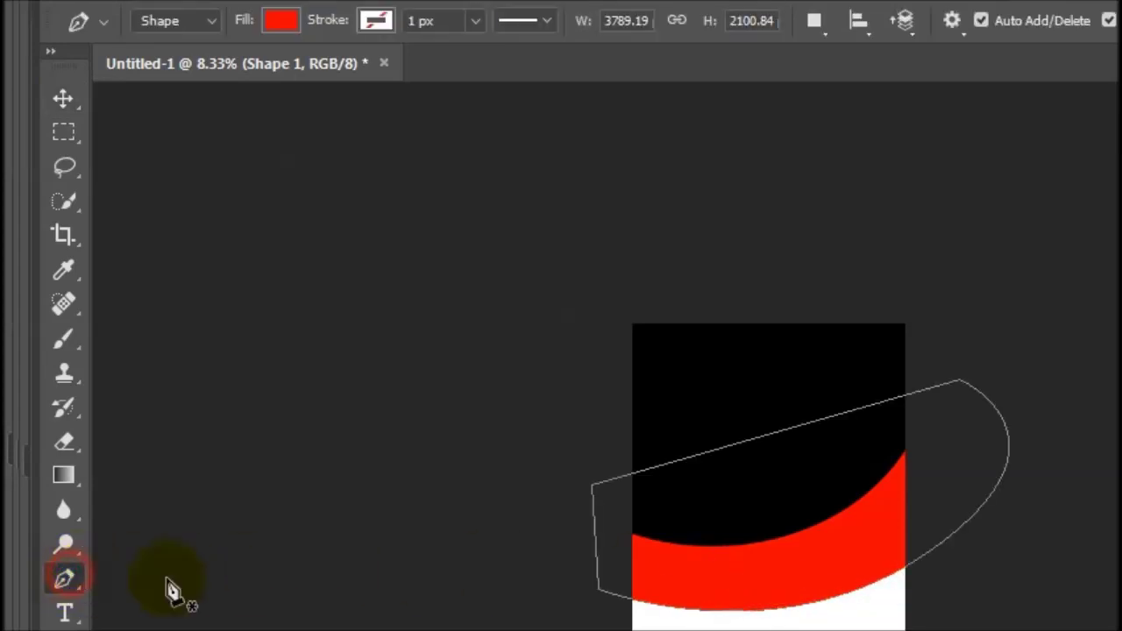
Pull Shape 1's lower-left and right anchors to smooth its curve, then add an empty layer above.
left_click(601, 577)
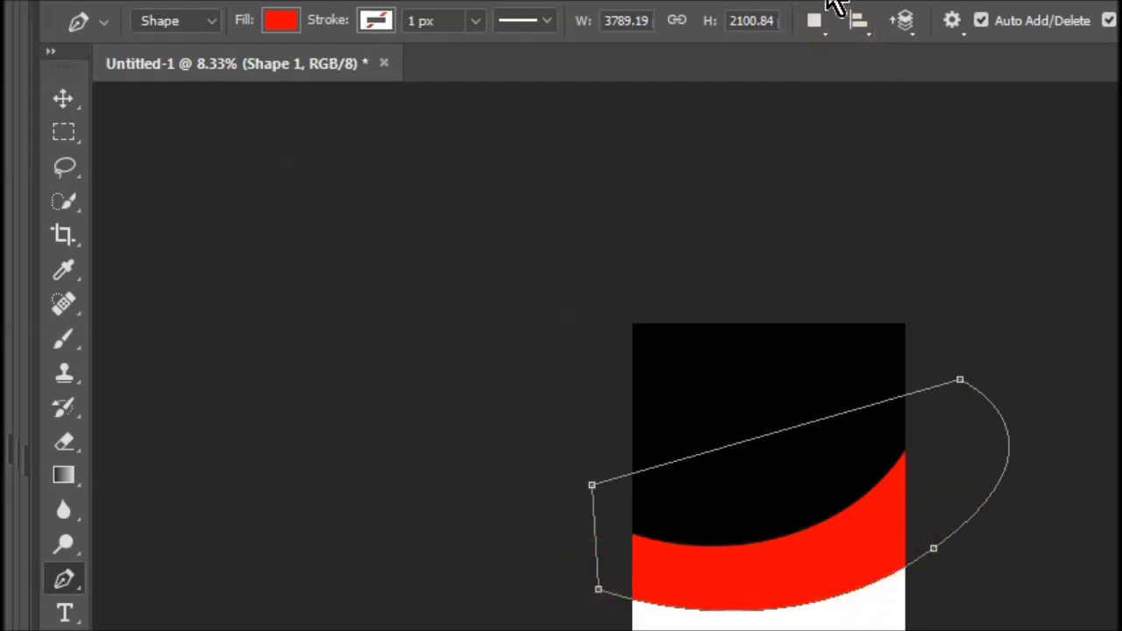
key("f")
key("f")
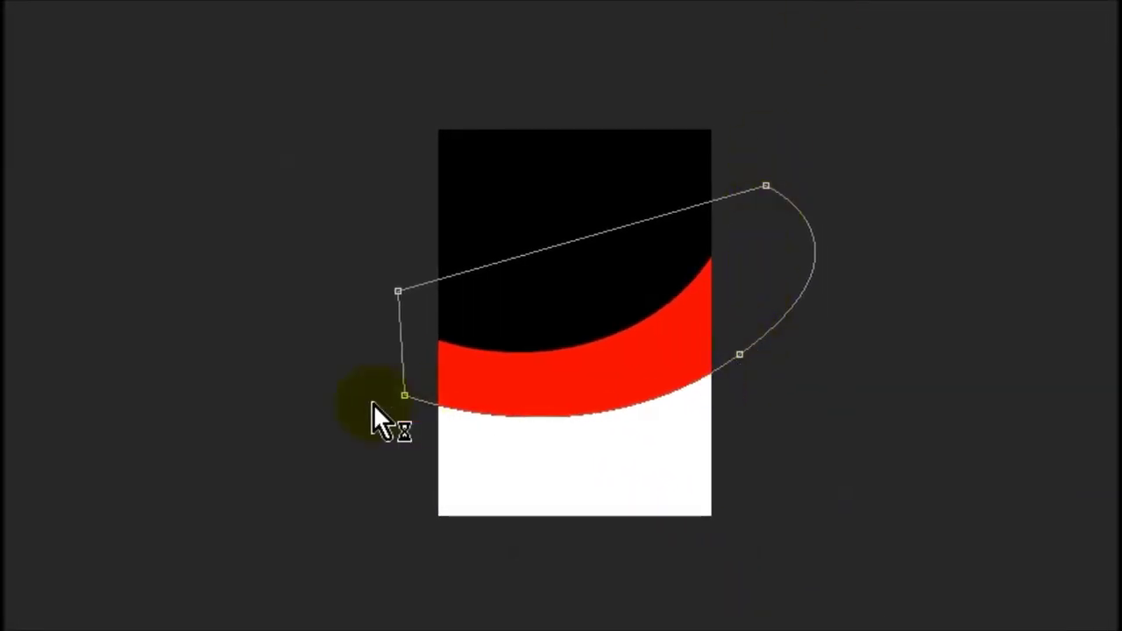
left_click_drag(401, 396, 401, 340)
left_click_drag(739, 355, 747, 362)
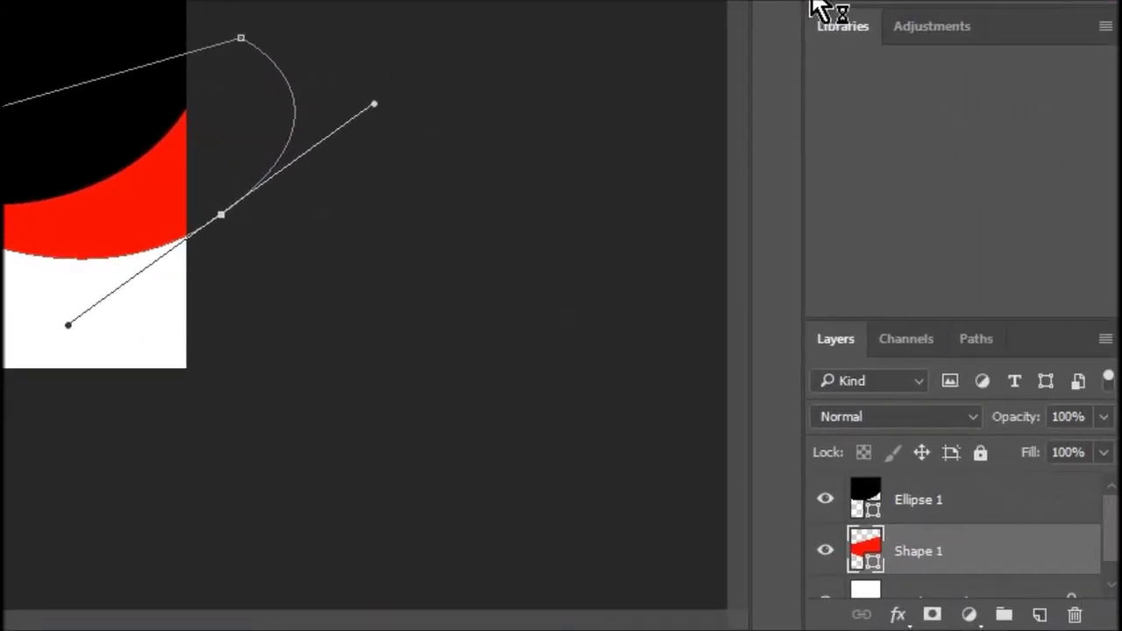
left_click(1041, 619)
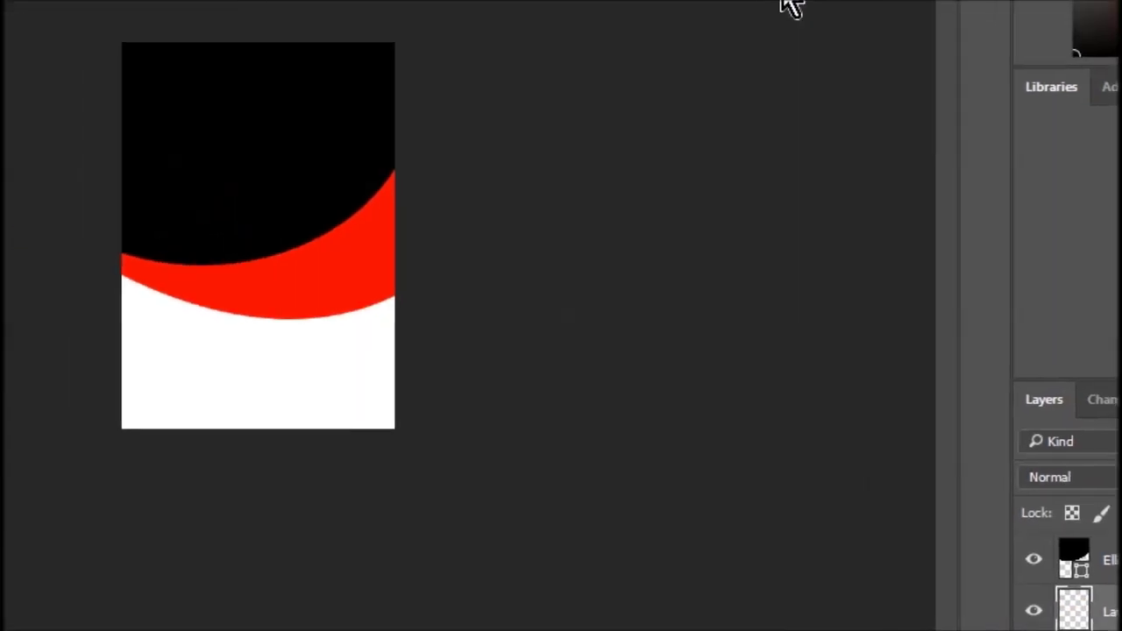
Draw a closed pen shape, Shape 2, sweeping below the red band's lower edge across the poster.
key("Tab")
left_click(351, 324)
left_click_drag(646, 329, 828, 264)
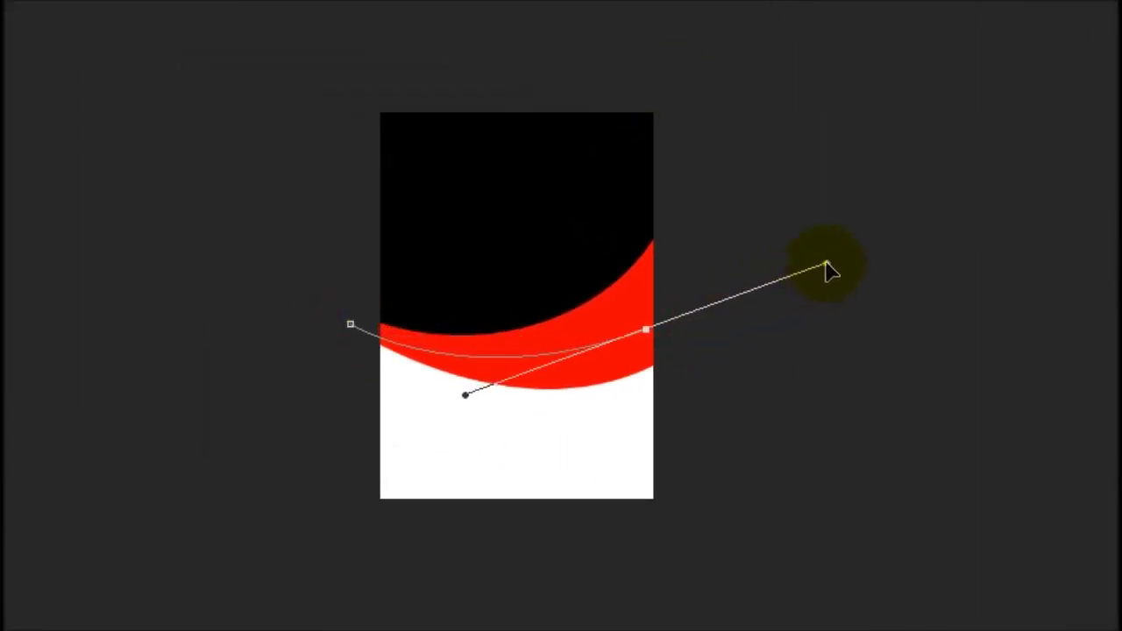
left_click(775, 265)
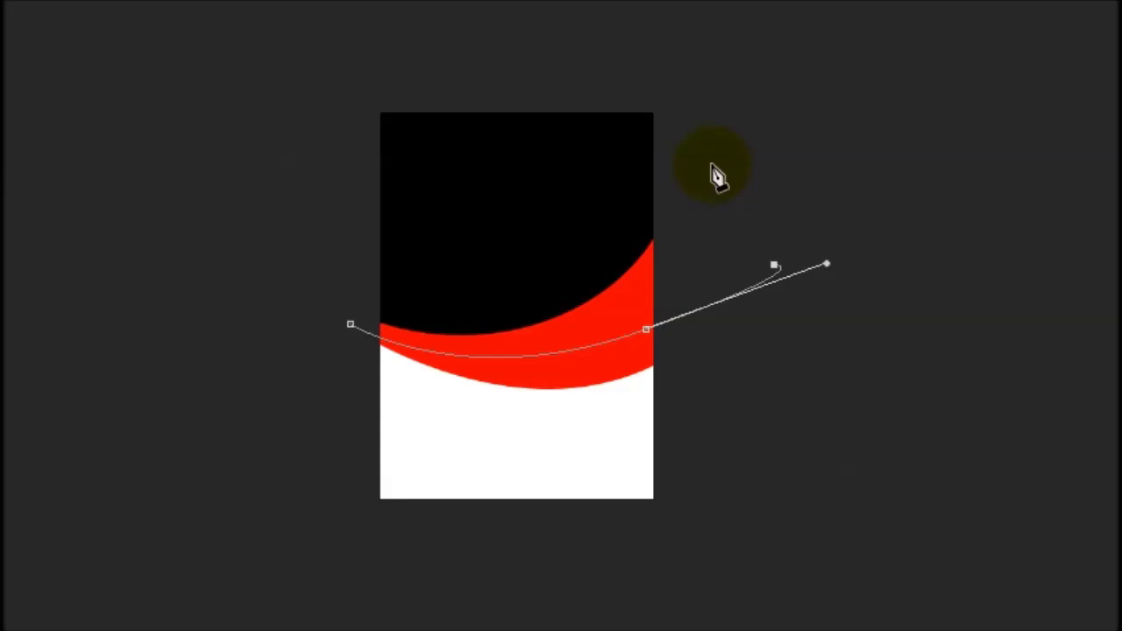
left_click(712, 165)
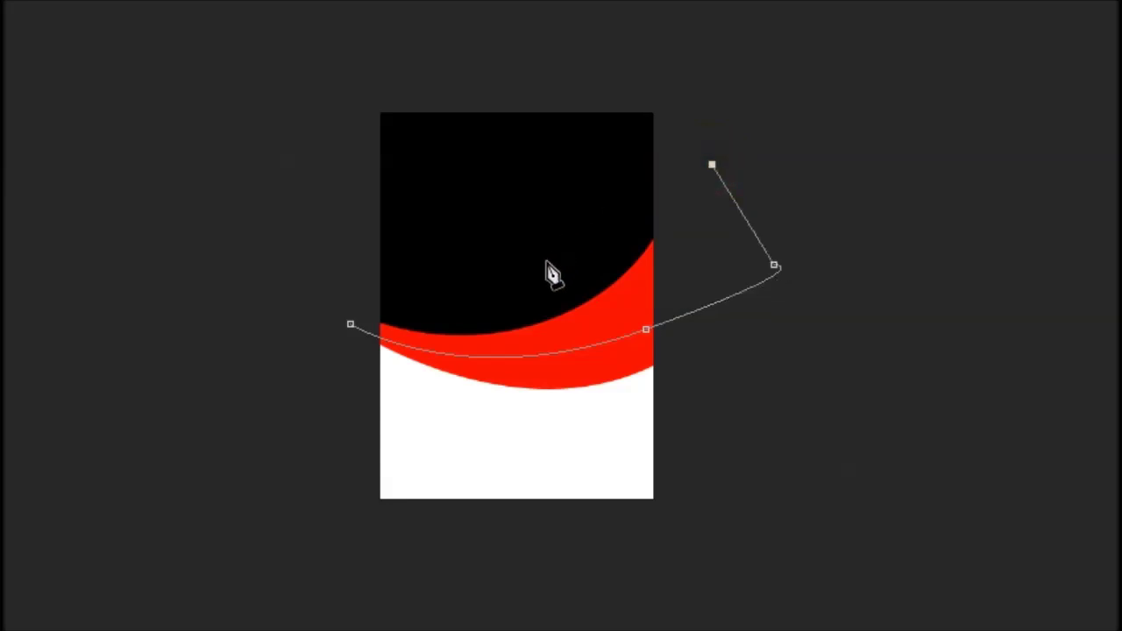
key("ctrl+z")
key("ctrl+z")
key("BackSpace")
left_click(354, 341)
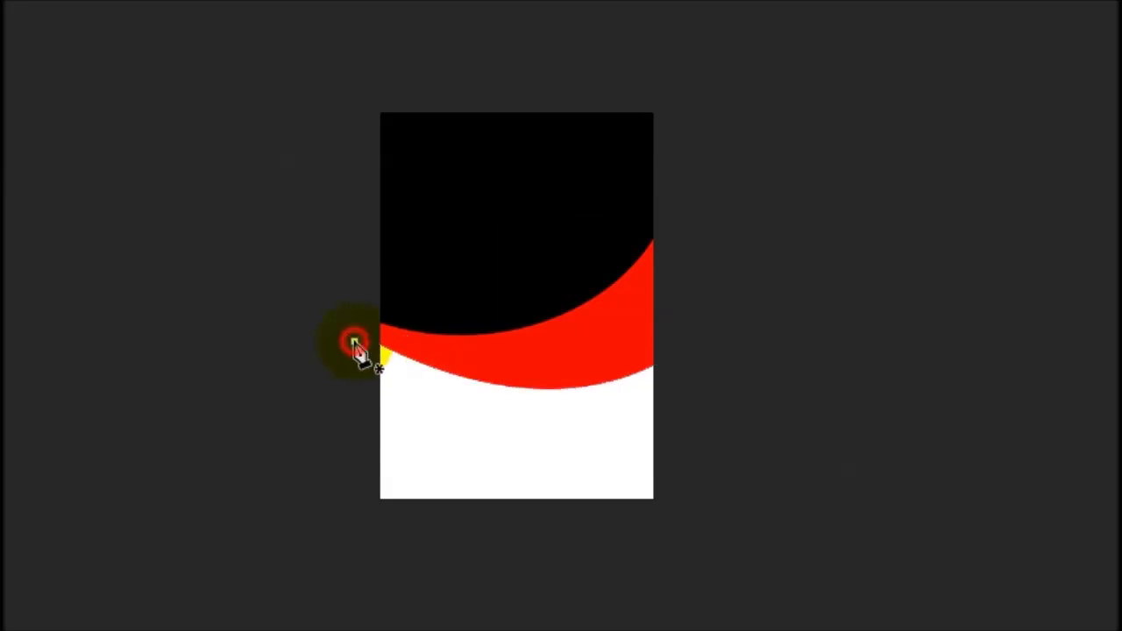
left_click_drag(676, 394, 897, 336)
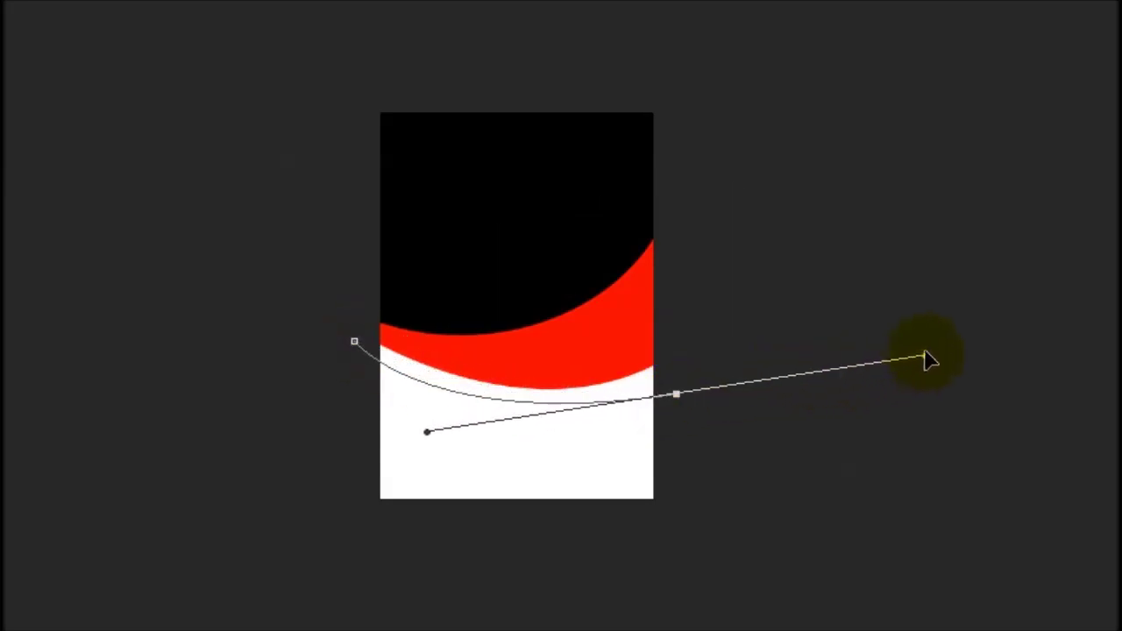
left_click_drag(728, 182, 370, 238)
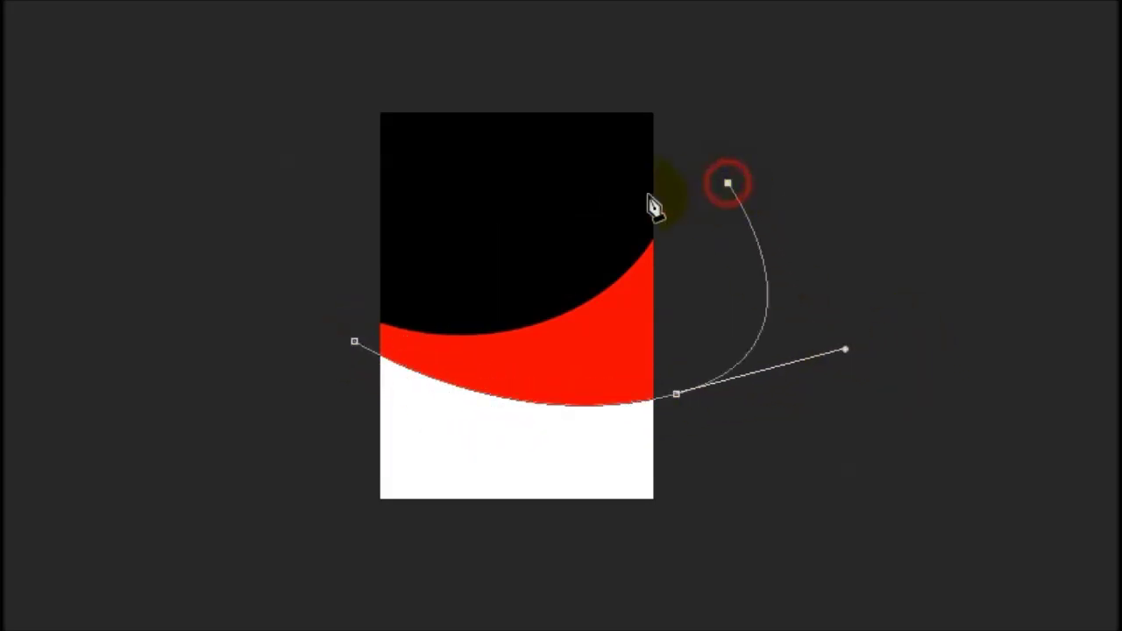
left_click(354, 341)
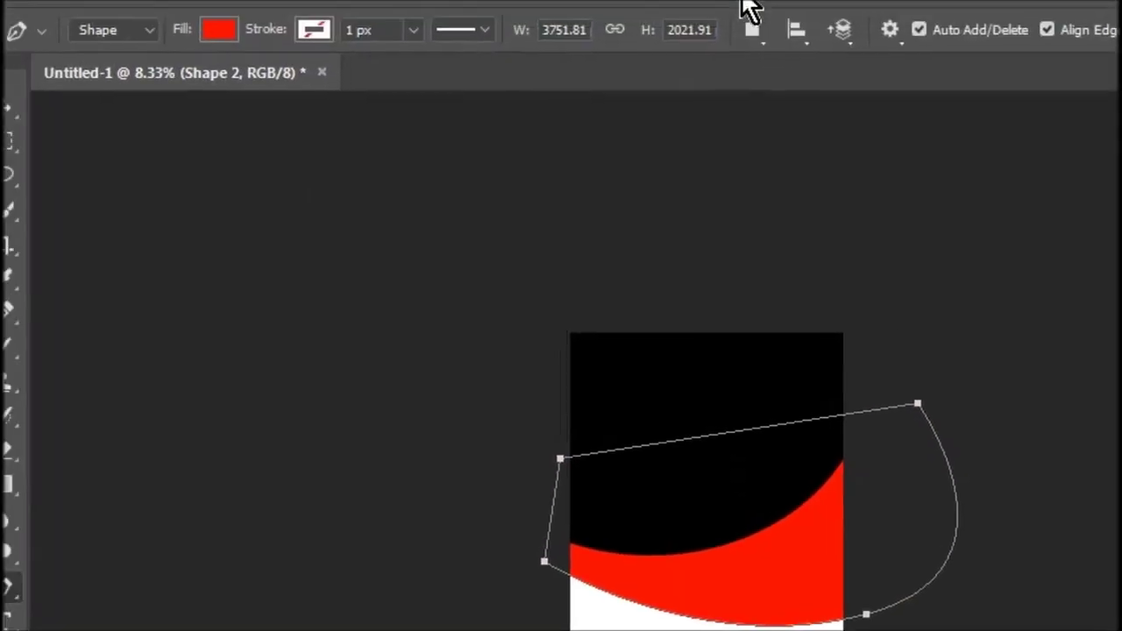
Fill the new Shape 2 band with cyan.
left_click(242, 38)
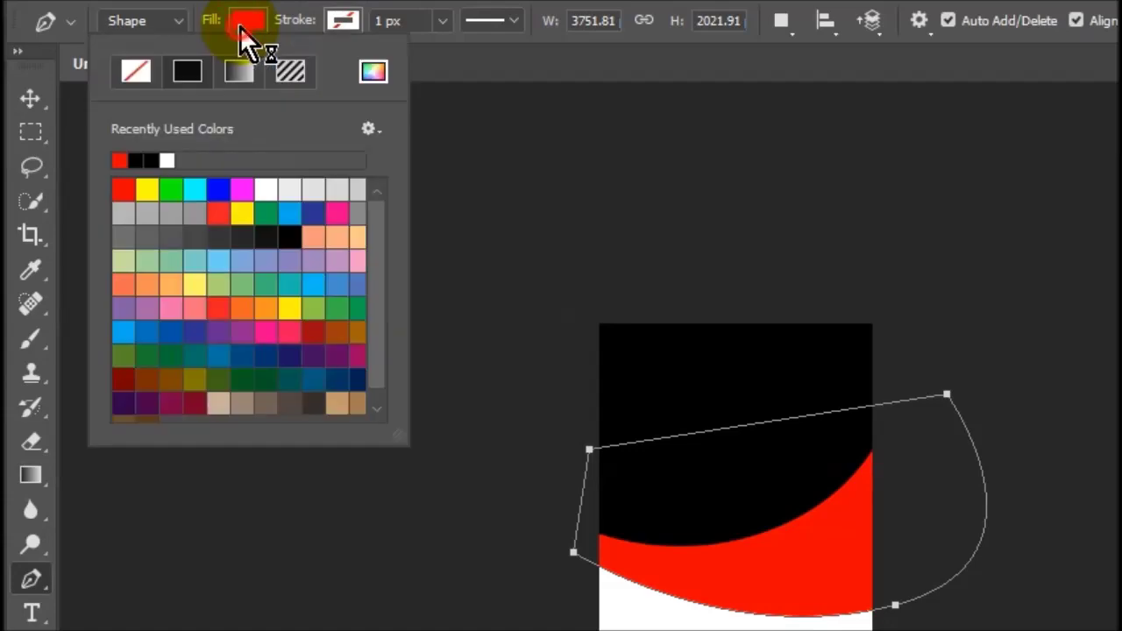
left_click(195, 190)
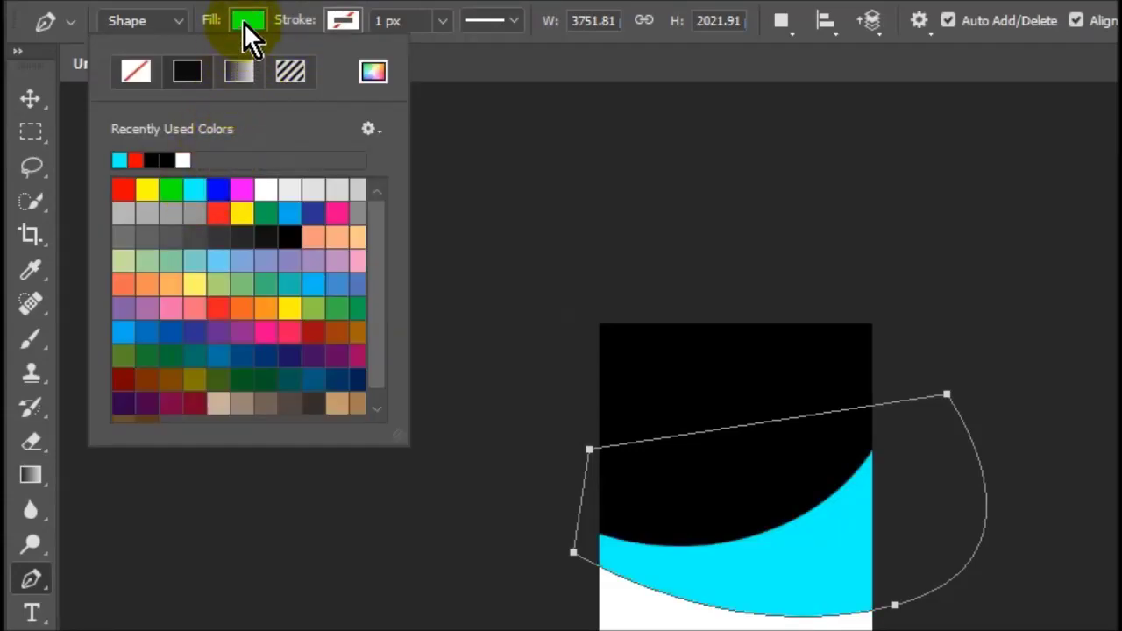
left_click(244, 22)
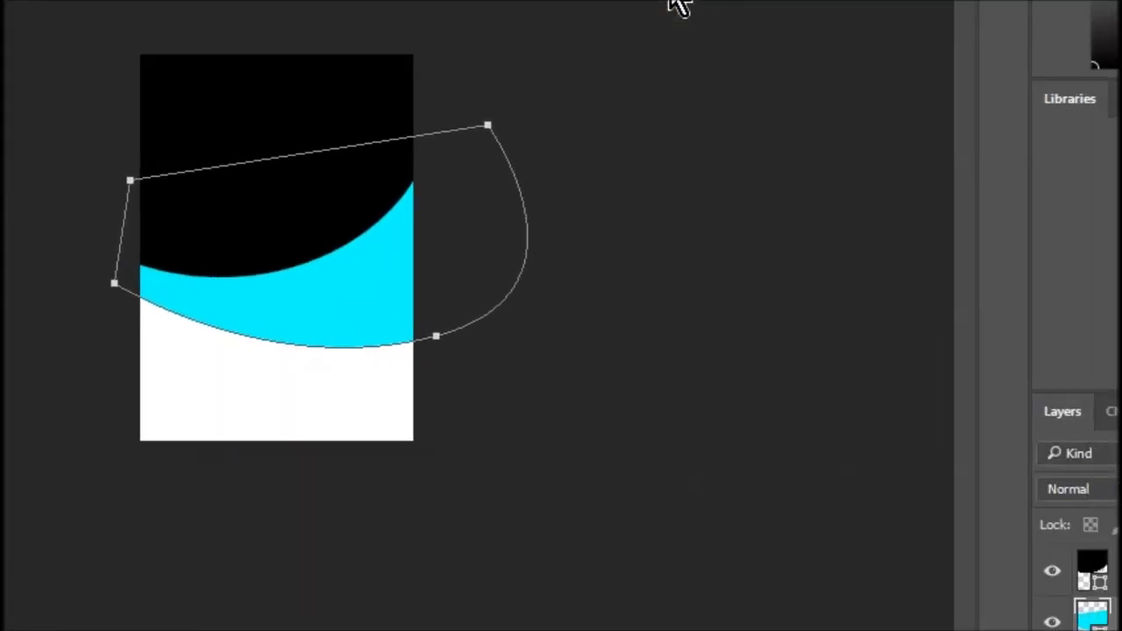
Enlarge the Layers list and stack Shape 1 above Shape 2.
left_click(855, 302)
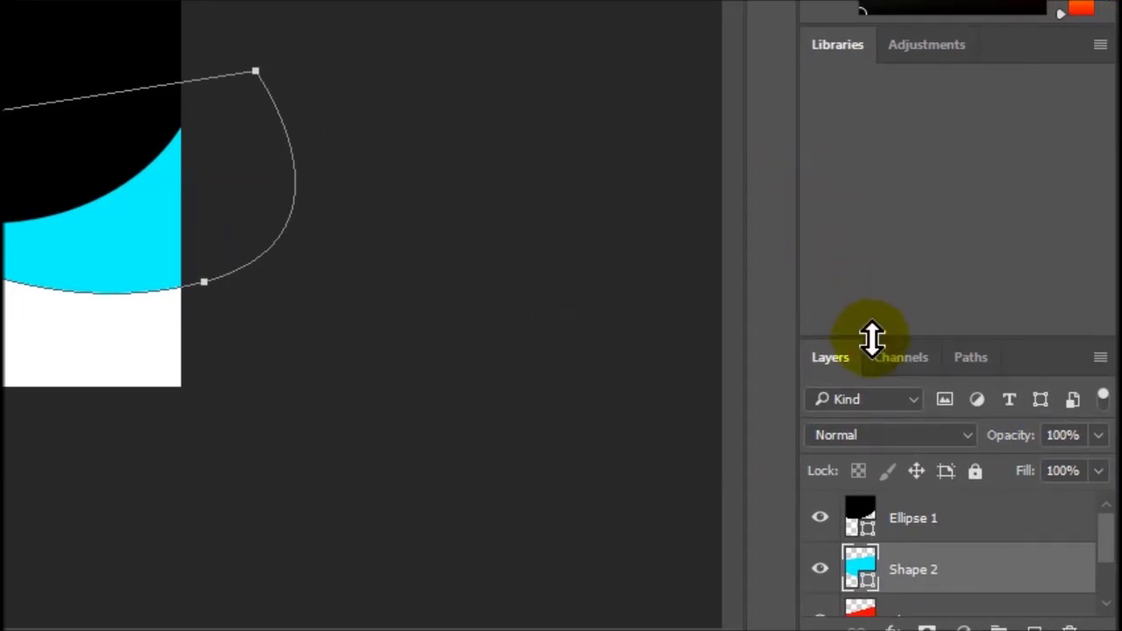
left_click_drag(873, 338, 877, 115)
mouse_move(922, 459)
left_mouse_down()
mouse_move(948, 443)
mouse_move(947, 389)
left_mouse_up()
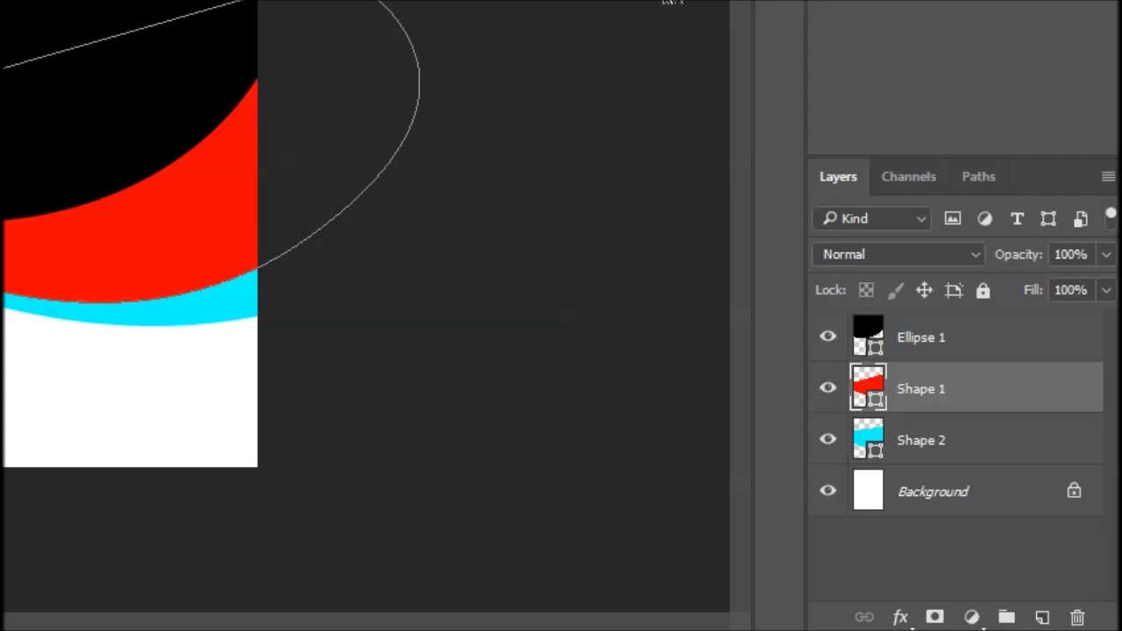
Add an empty Layer 1 above Ellipse 1 and view the poster full-screen.
left_click(1006, 337)
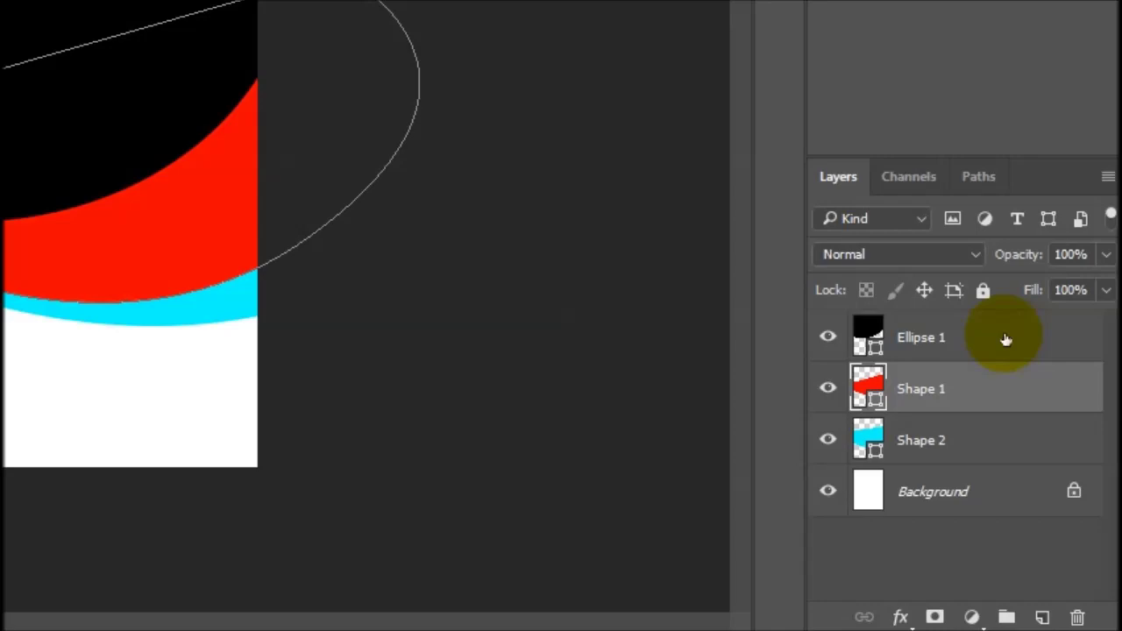
left_click(998, 338)
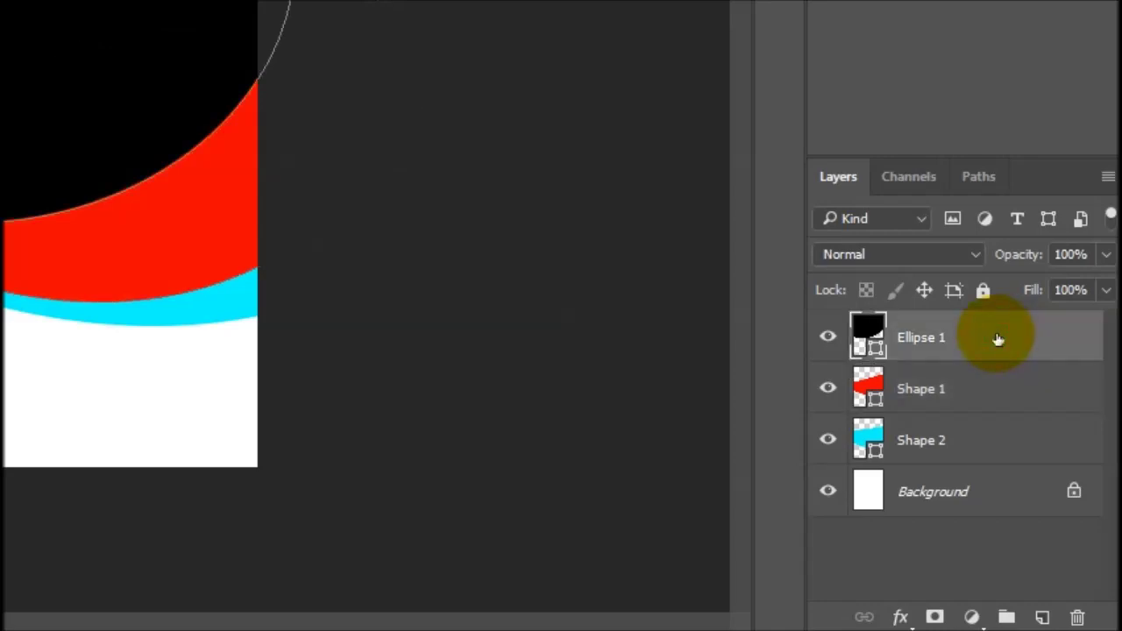
left_click(1043, 617)
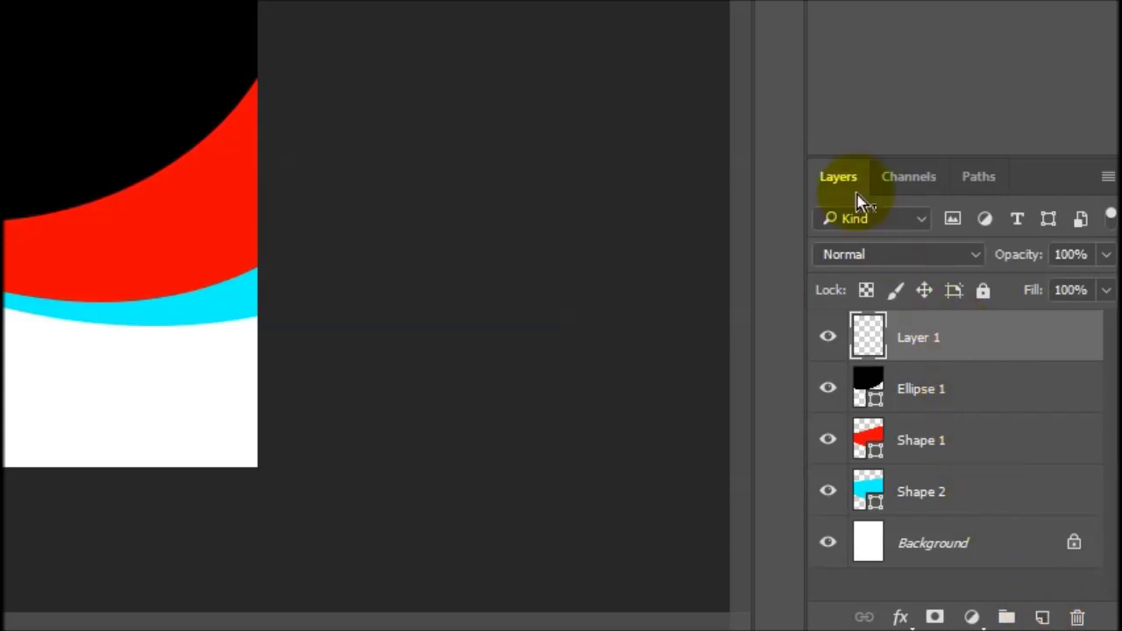
key("f")
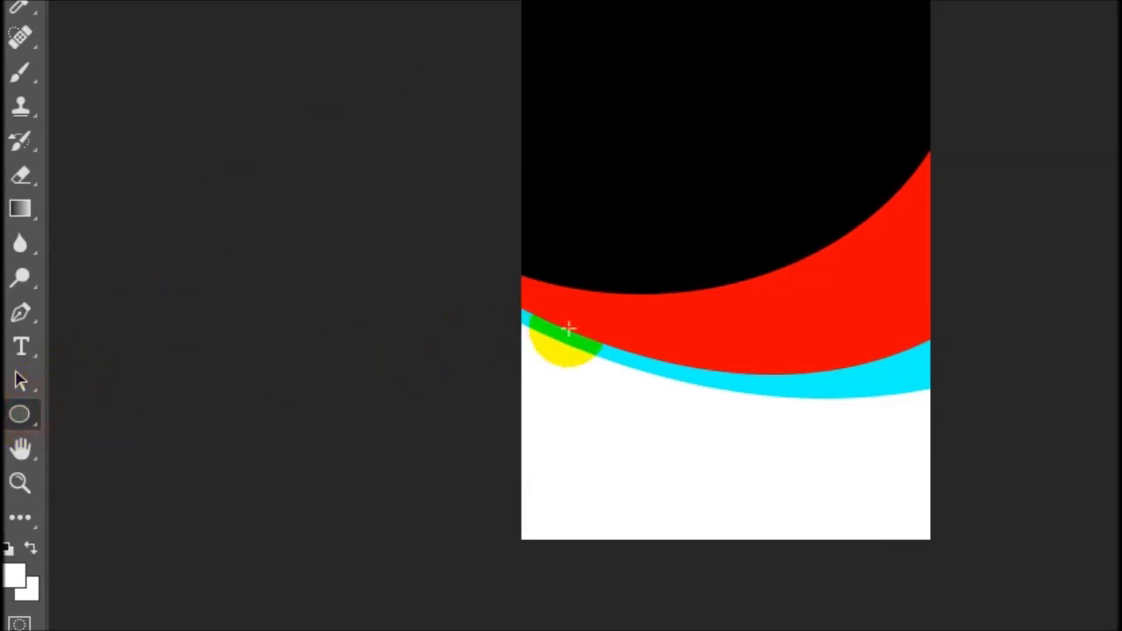
Set the foreground colour to dark olive green #416502 in the Color Picker.
left_click(15, 576)
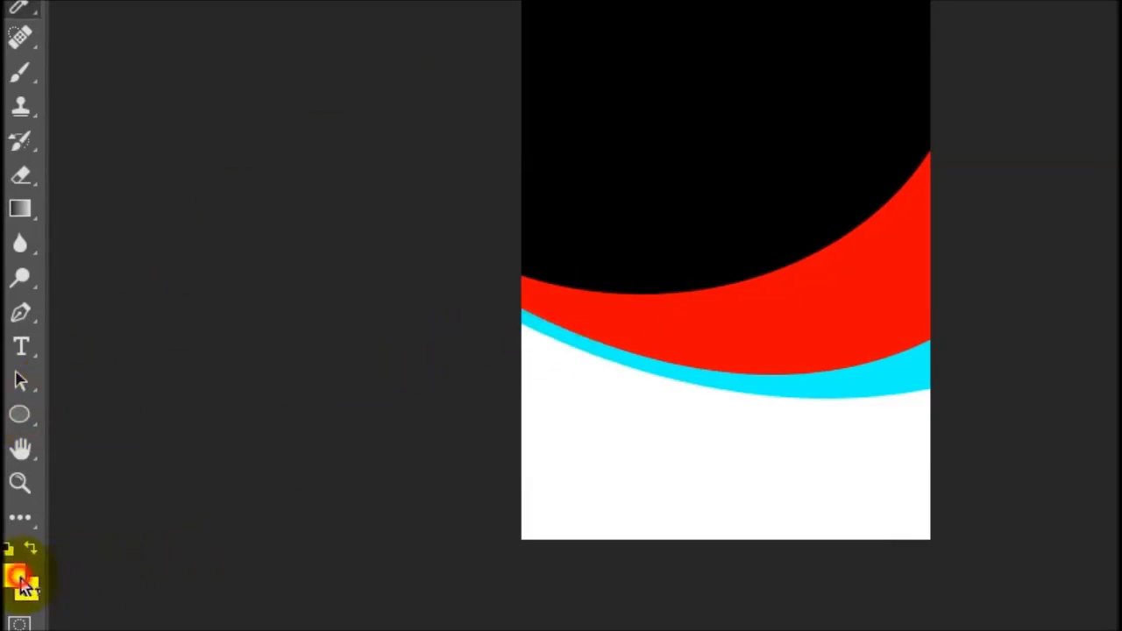
left_click(920, 185)
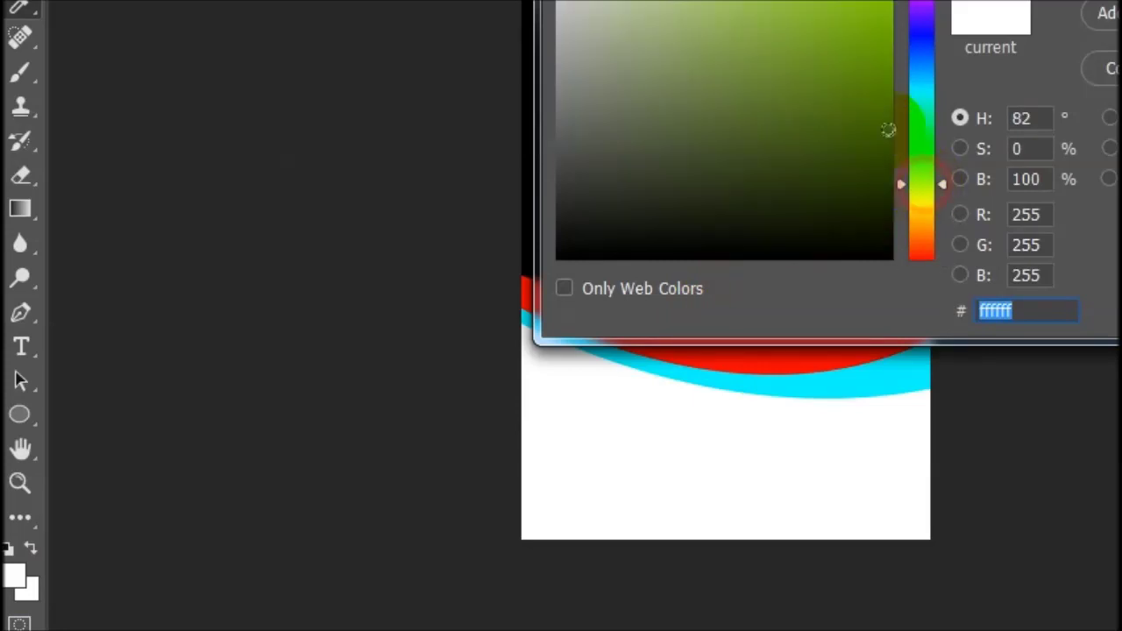
left_click(885, 126)
left_click_drag(947, 0, 645, 68)
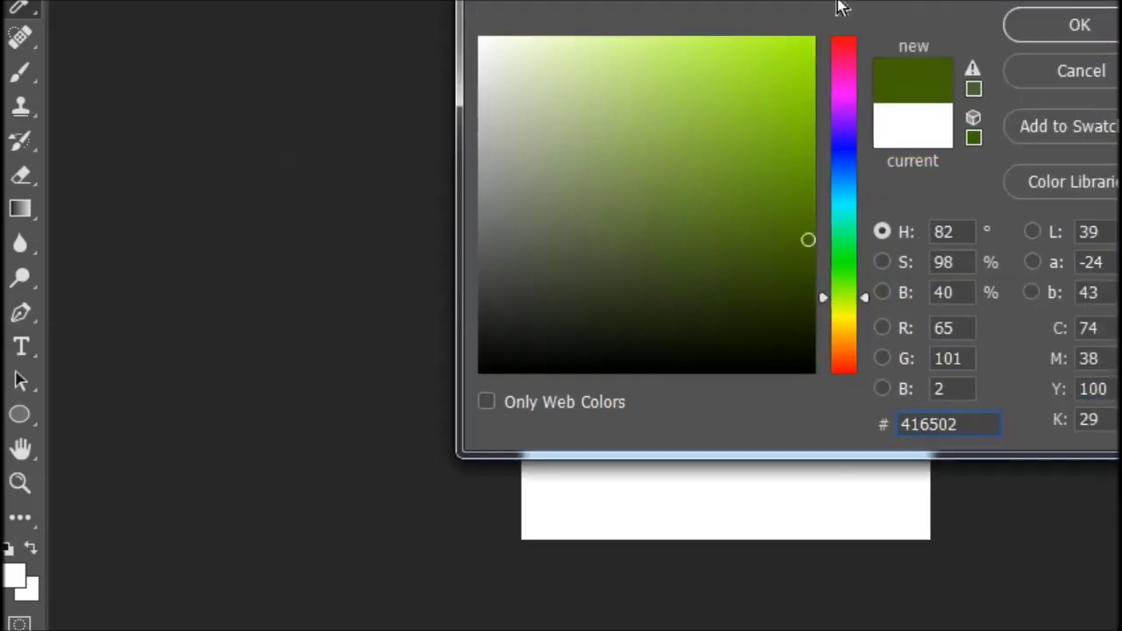
left_click(852, 113)
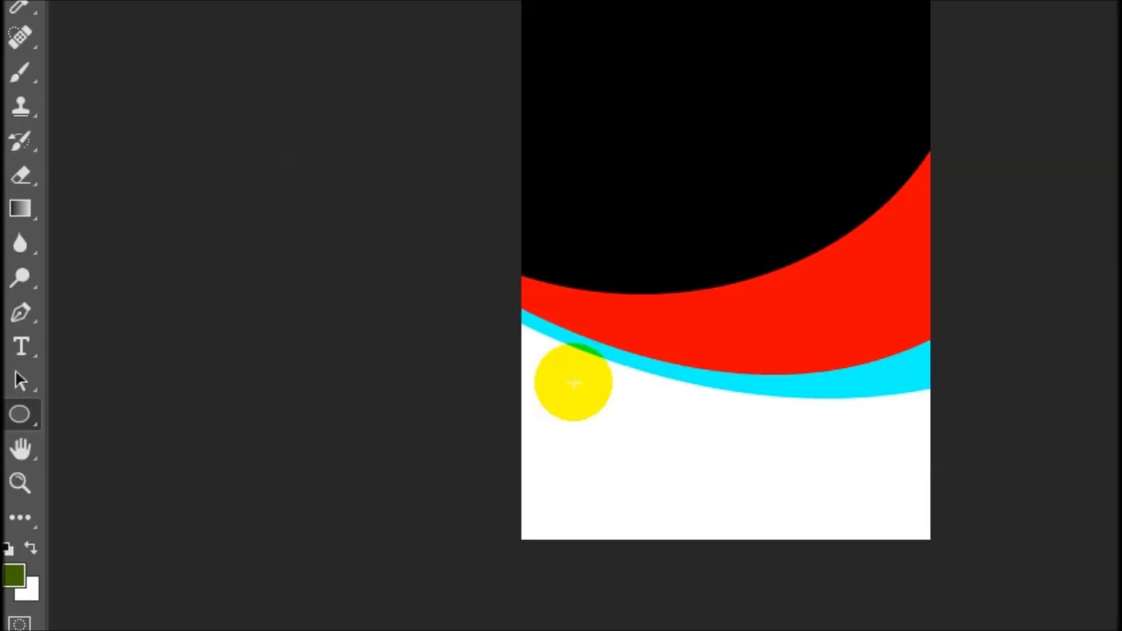
Draw a dark green circle, shrink it to about 1.9 inches under the cyan band, and duplicate it.
left_click_drag(573, 383, 693, 502)
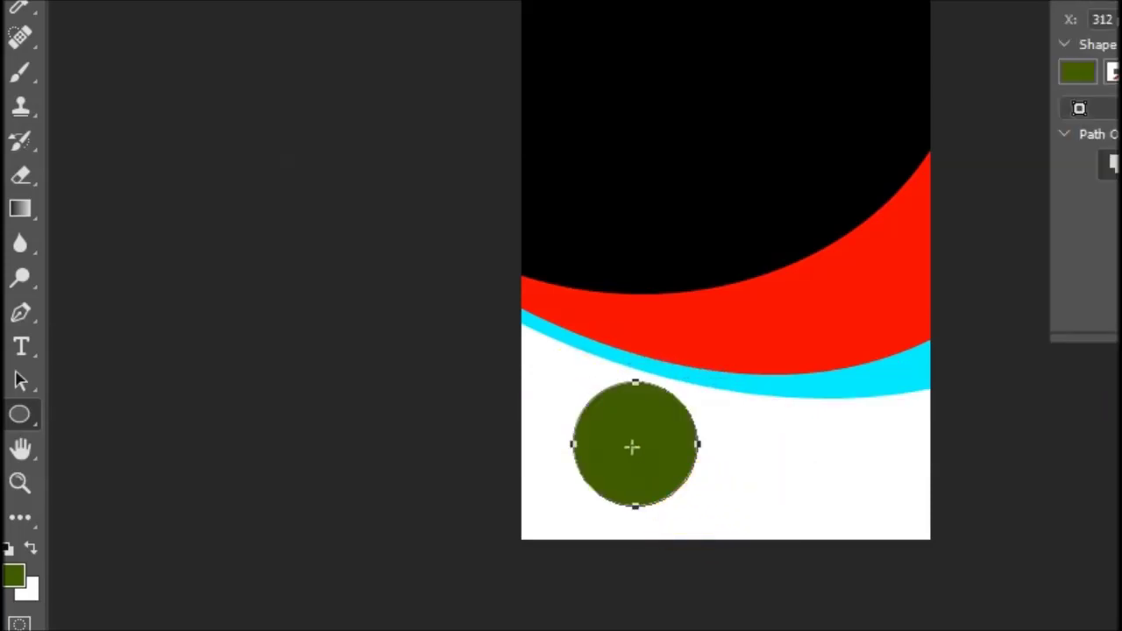
key("ctrl+t")
left_click_drag(698, 384, 683, 396)
left_click_drag(656, 436, 627, 387)
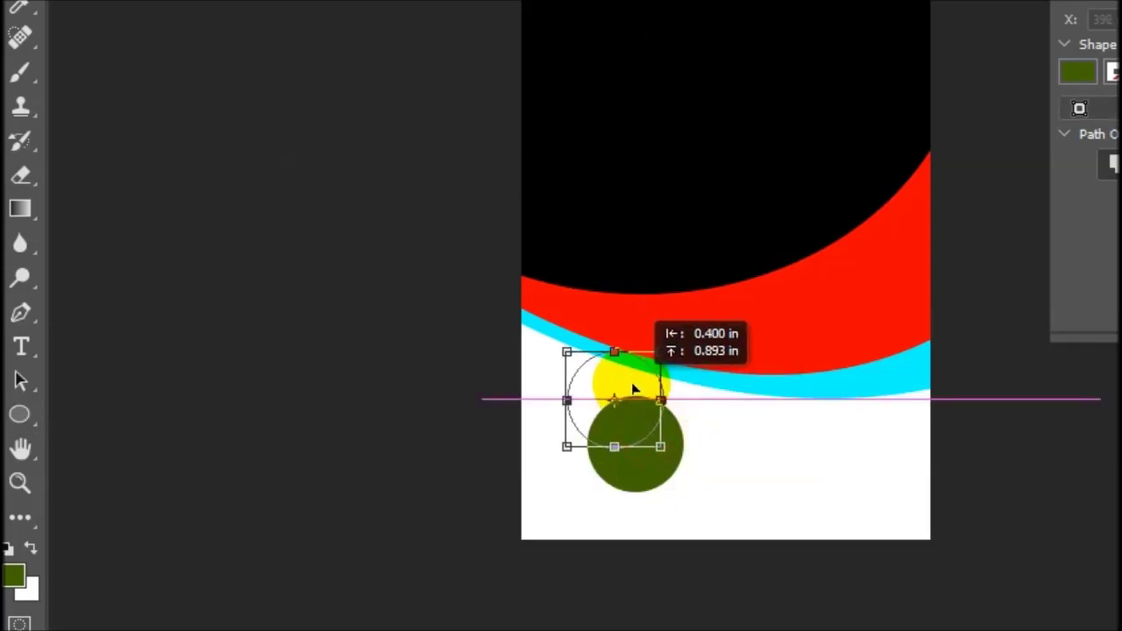
left_click(605, 384)
left_click_drag(612, 383, 702, 378)
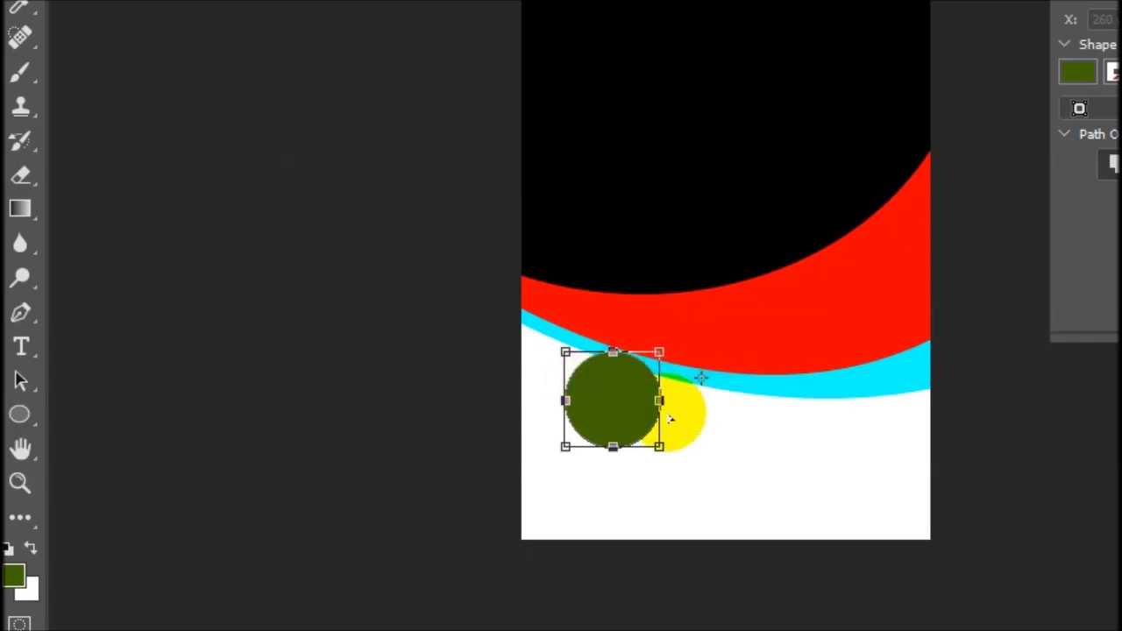
key("ctrl+z")
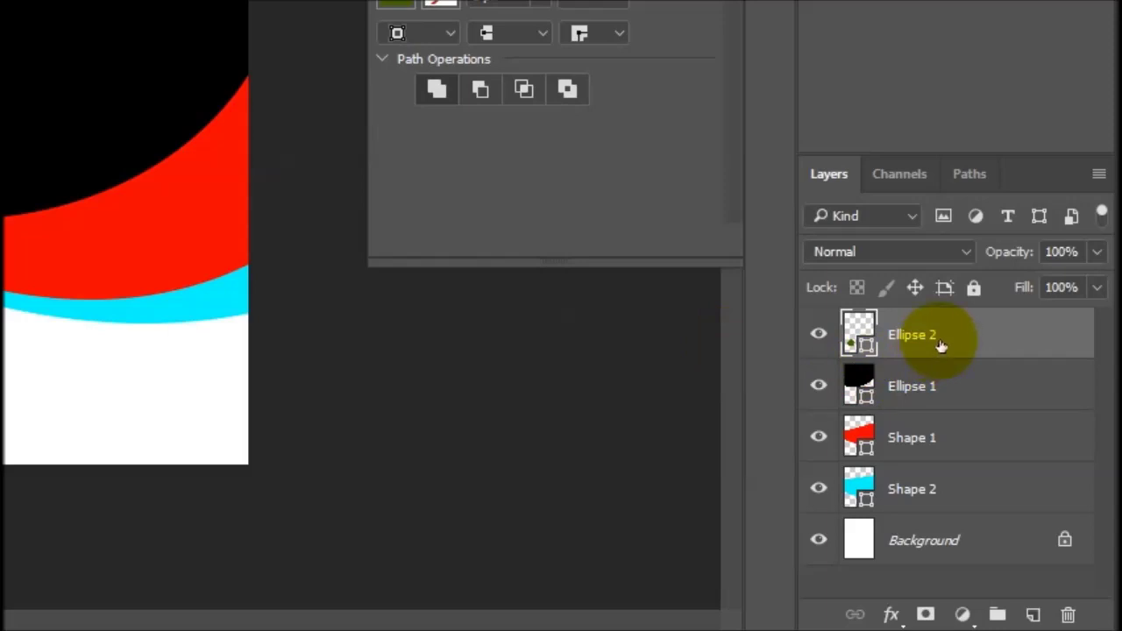
key("ctrl+j")
key("ctrl+j")
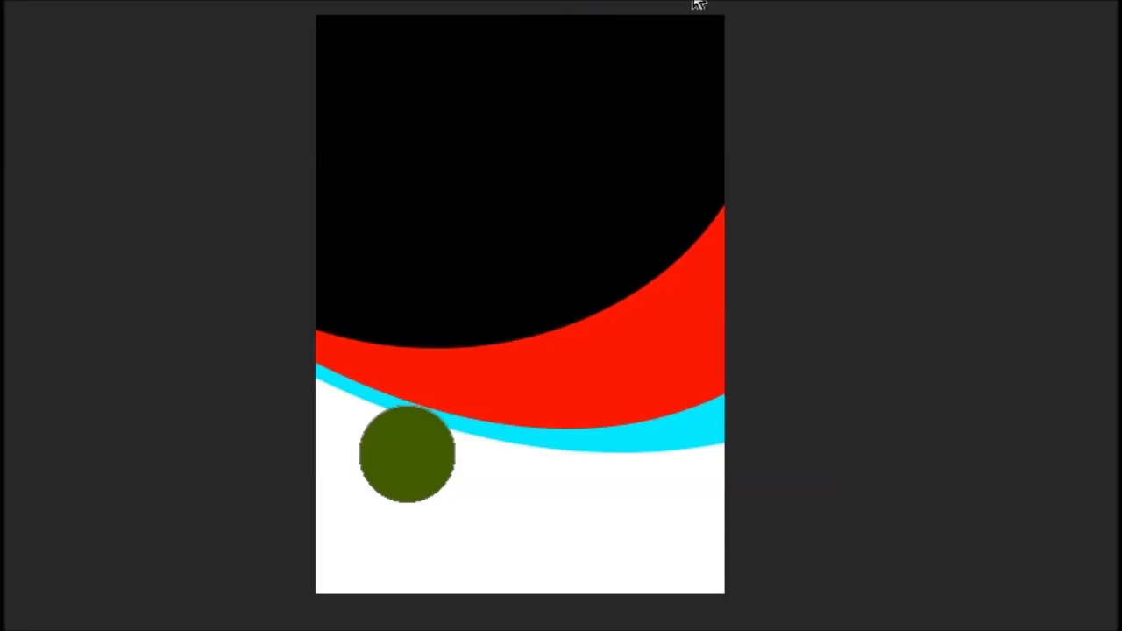
Place copies of the green circle further right along the curved bands.
right_click(415, 452)
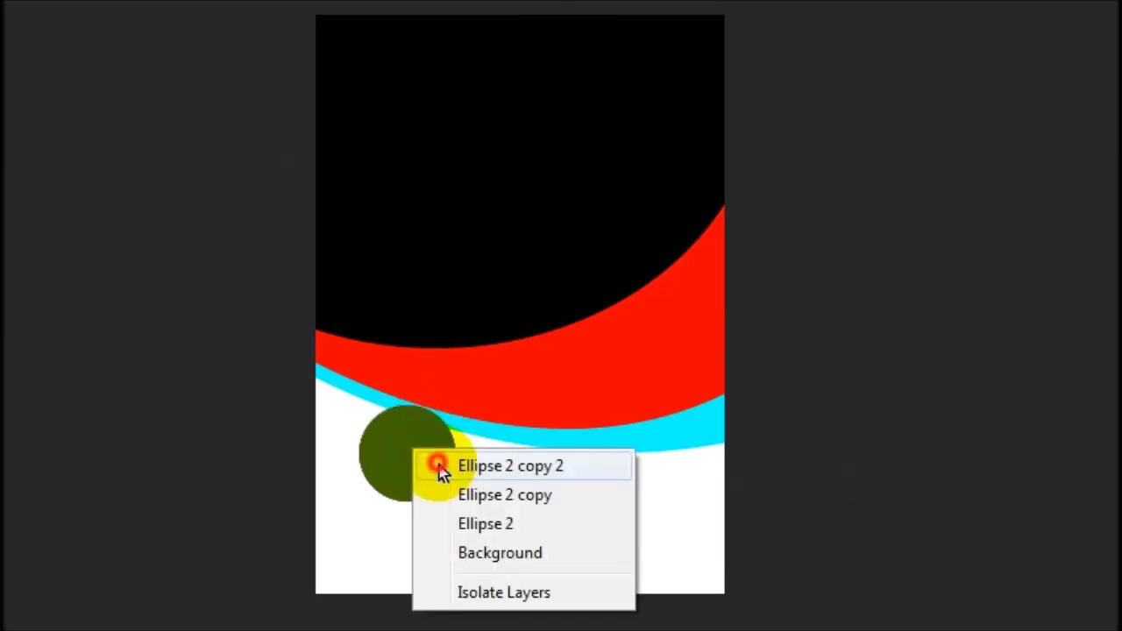
left_click(439, 467)
left_click_drag(419, 456, 589, 432)
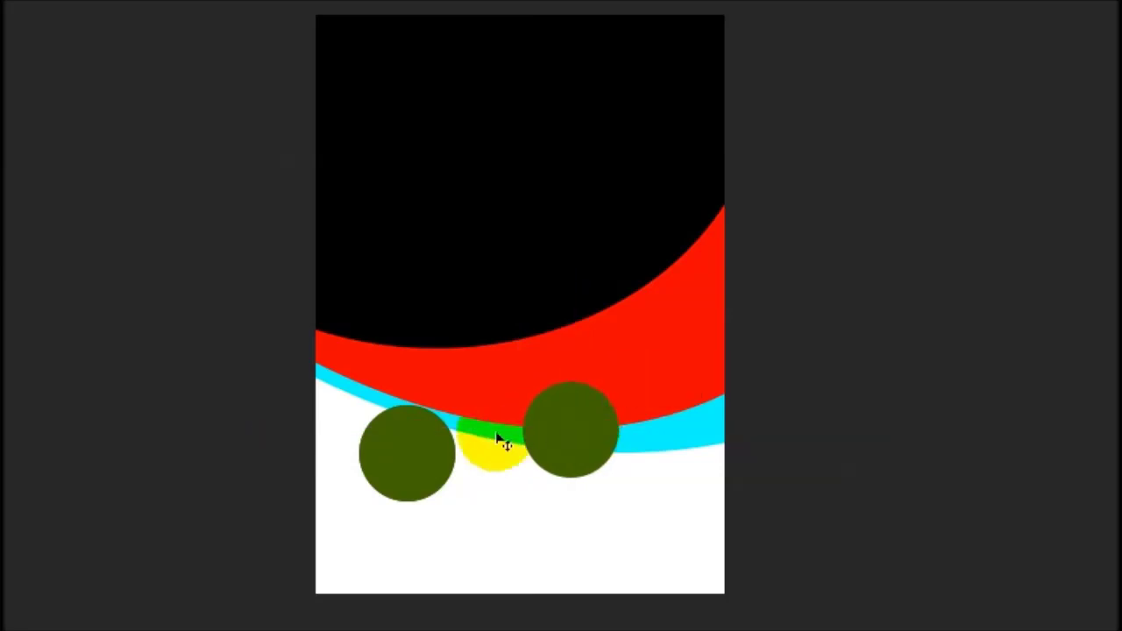
right_click(453, 459)
left_click(483, 469)
mouse_move(401, 456)
left_mouse_down()
mouse_move(688, 375)
mouse_move(668, 388)
left_mouse_up()
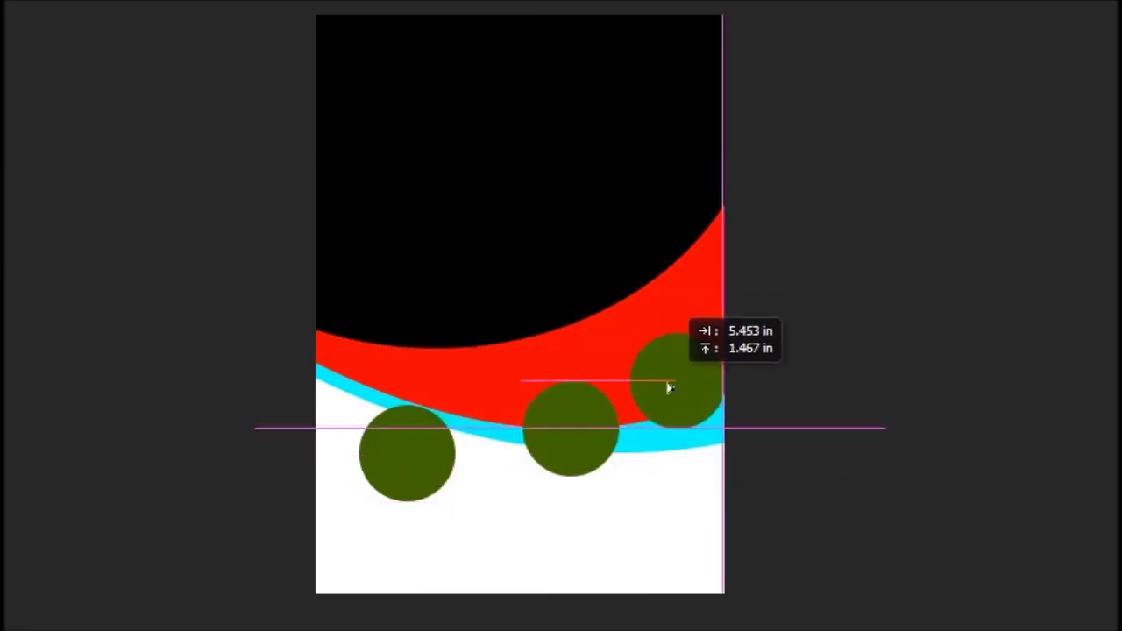
mouse_move(567, 417)
left_mouse_down()
mouse_move(536, 440)
mouse_move(553, 438)
left_mouse_up()
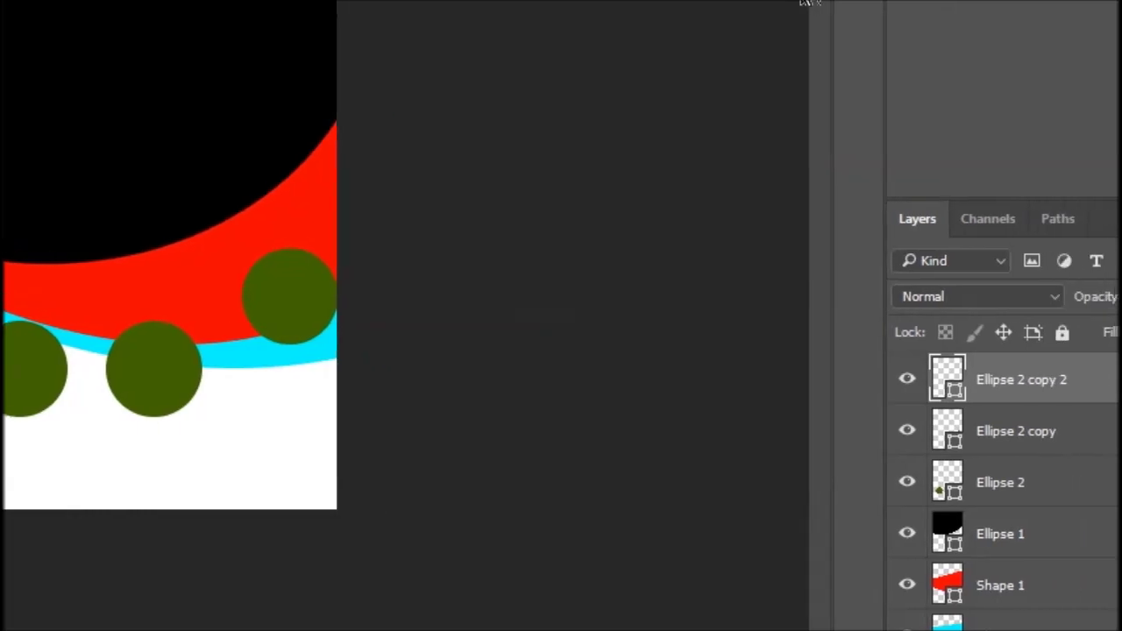
Select all three circle layers, scale them down together, and move them up-left.
left_click(918, 461)
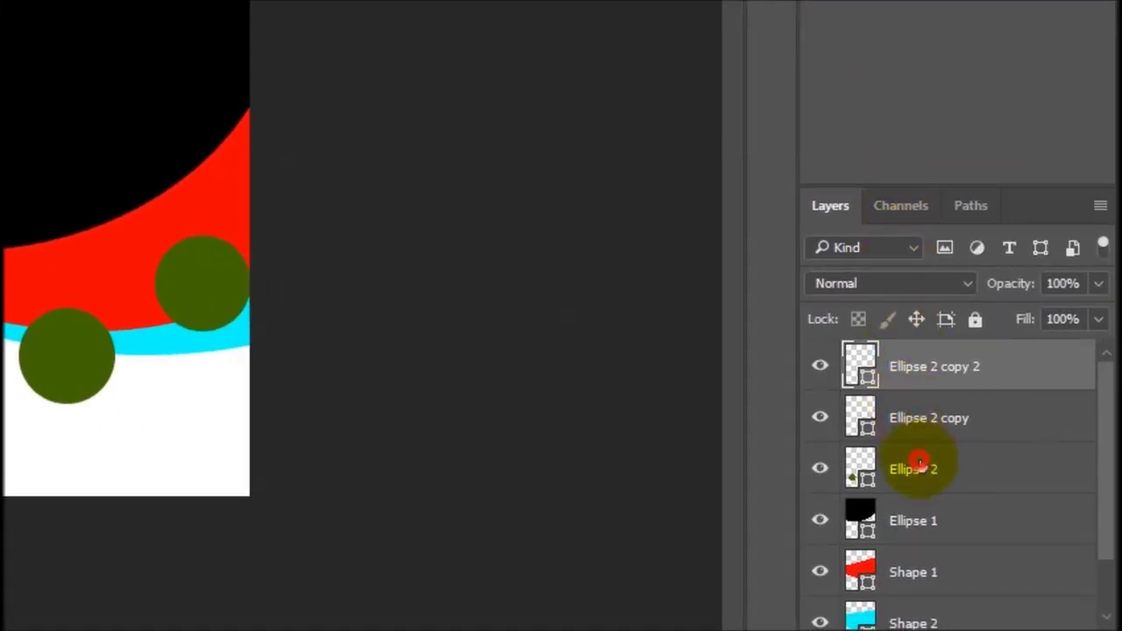
left_click(919, 419, "shift")
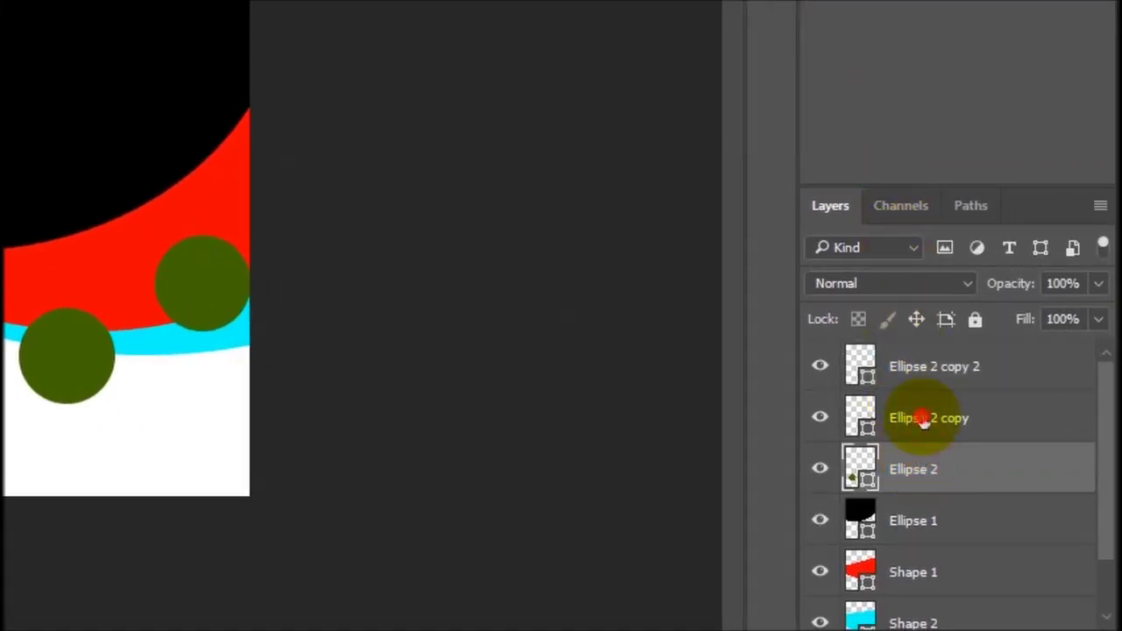
left_click(920, 371, "shift")
key("ctrl+t")
left_click_drag(252, 226, 230, 260)
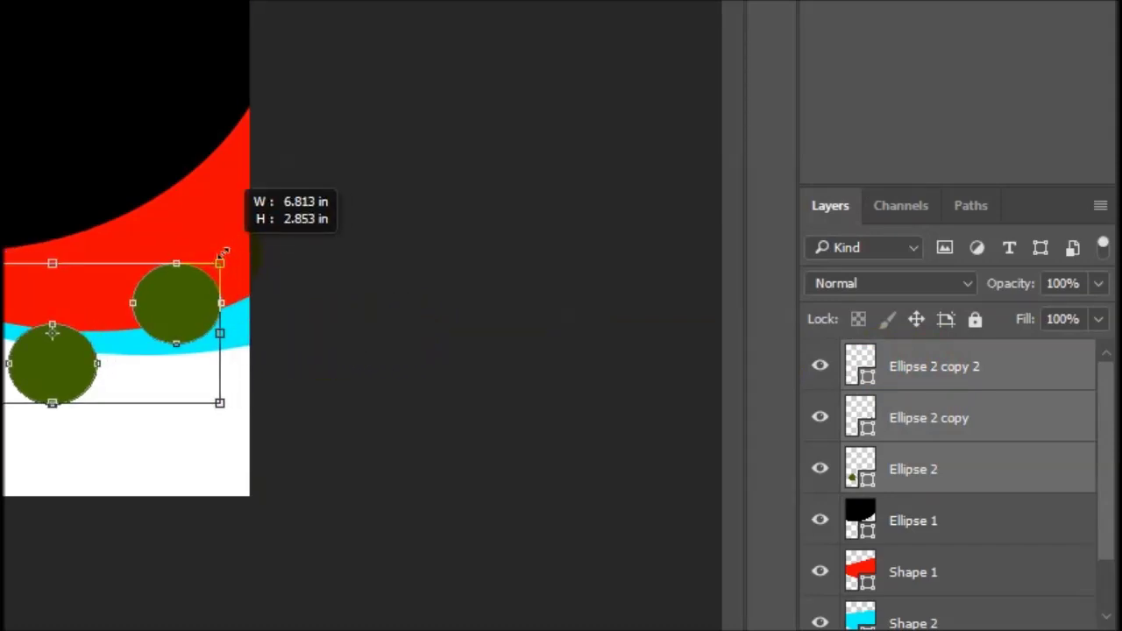
key("Escape")
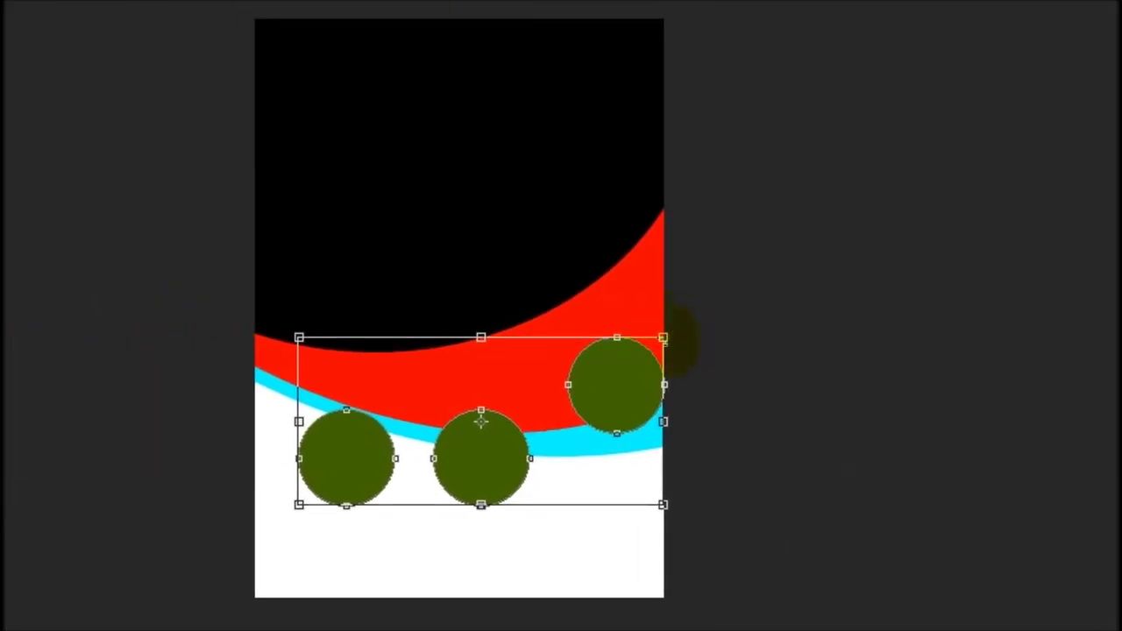
left_click_drag(664, 337, 625, 355)
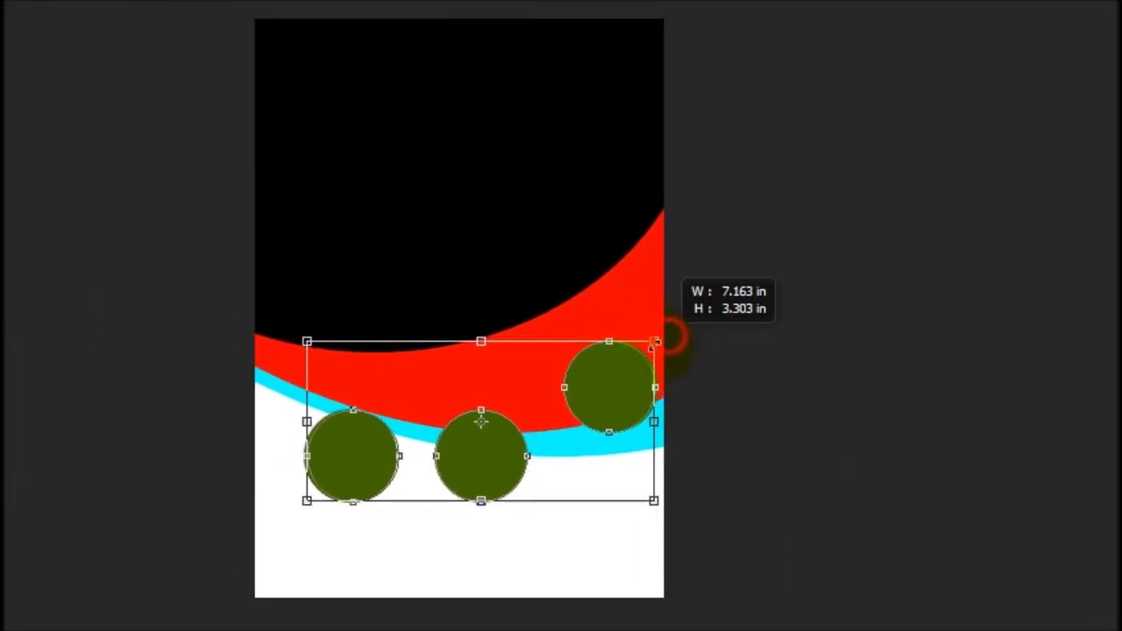
key("Return")
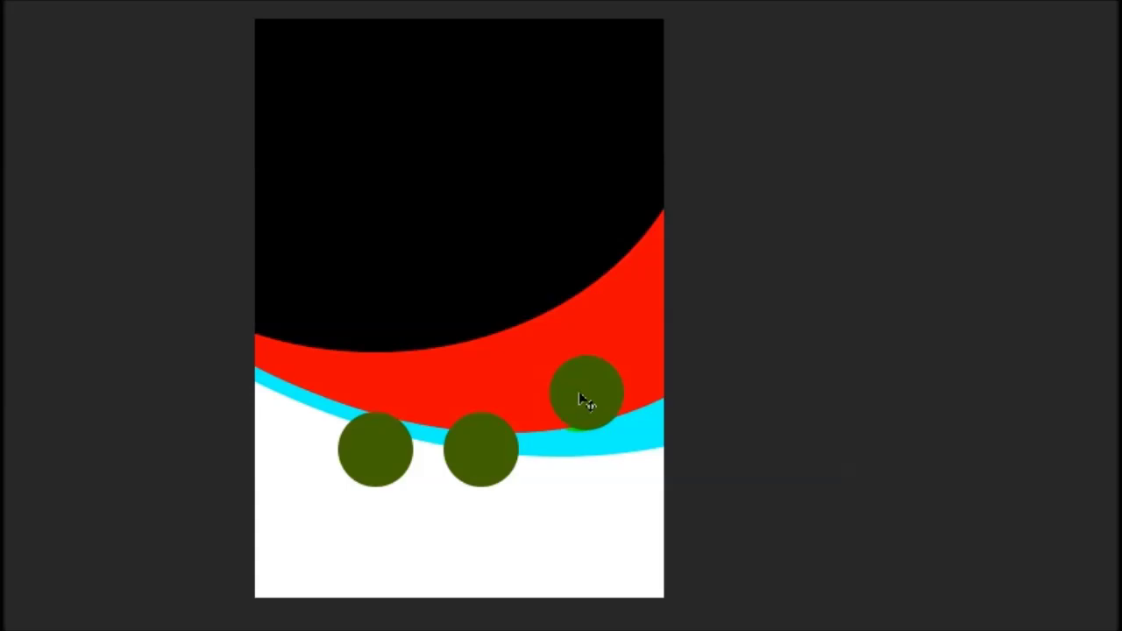
left_click_drag(580, 399, 537, 367)
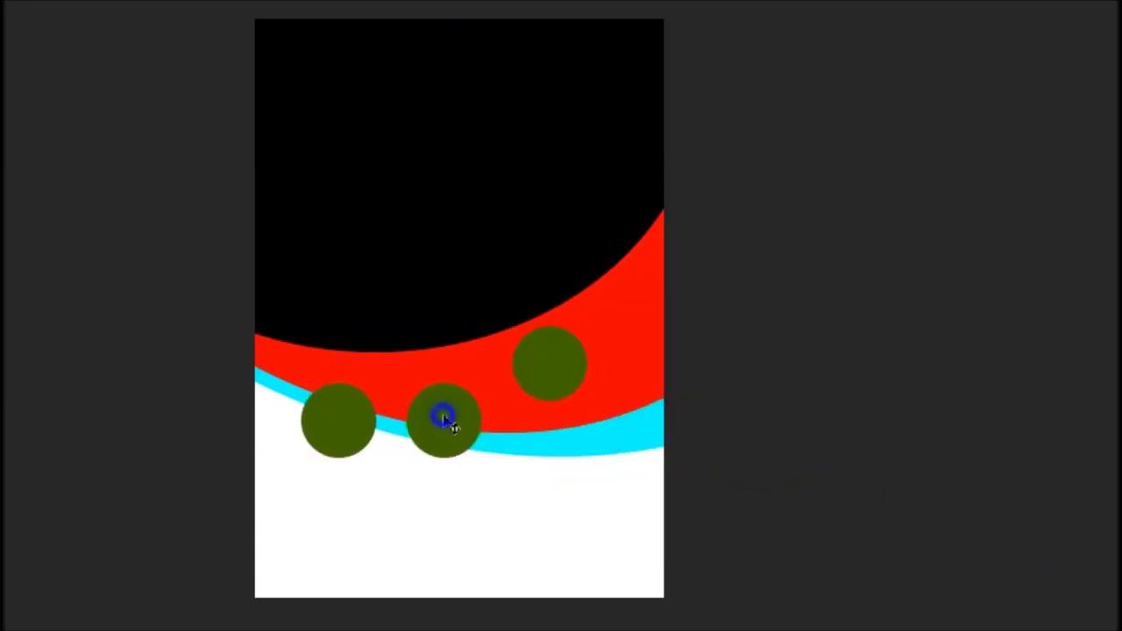
Shift the middle circle slightly right and the right circle further right along the bands.
left_click_drag(464, 433, 478, 431)
right_click(551, 360)
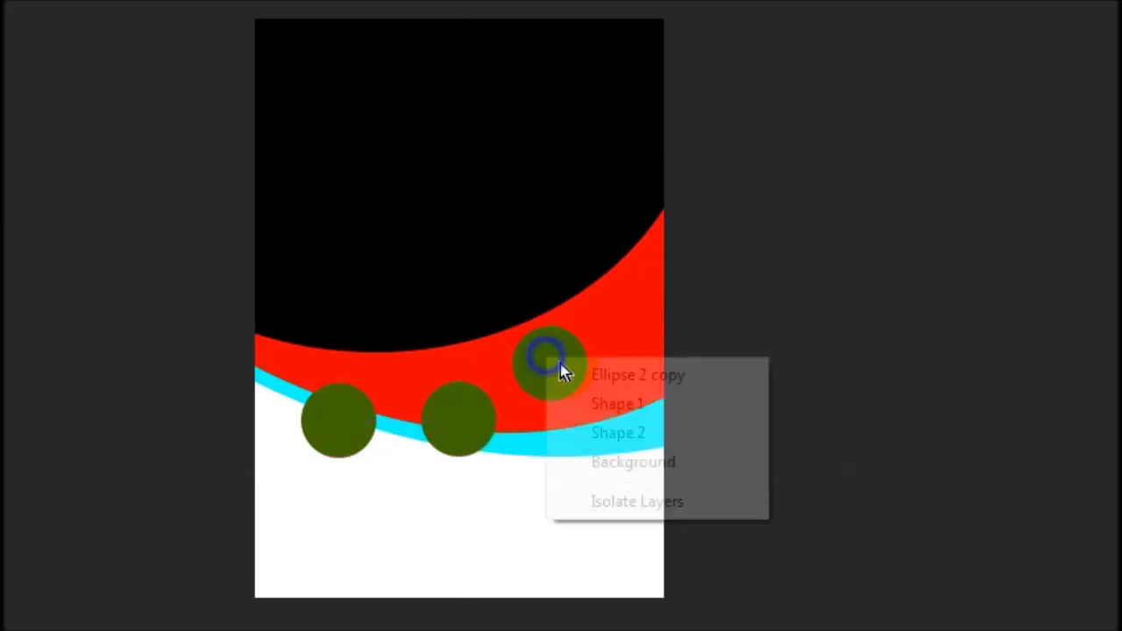
left_click(565, 375)
left_click_drag(555, 362, 603, 362)
Select the cyan band's Shape 2 layer.
right_click(619, 438)
left_click(668, 459)
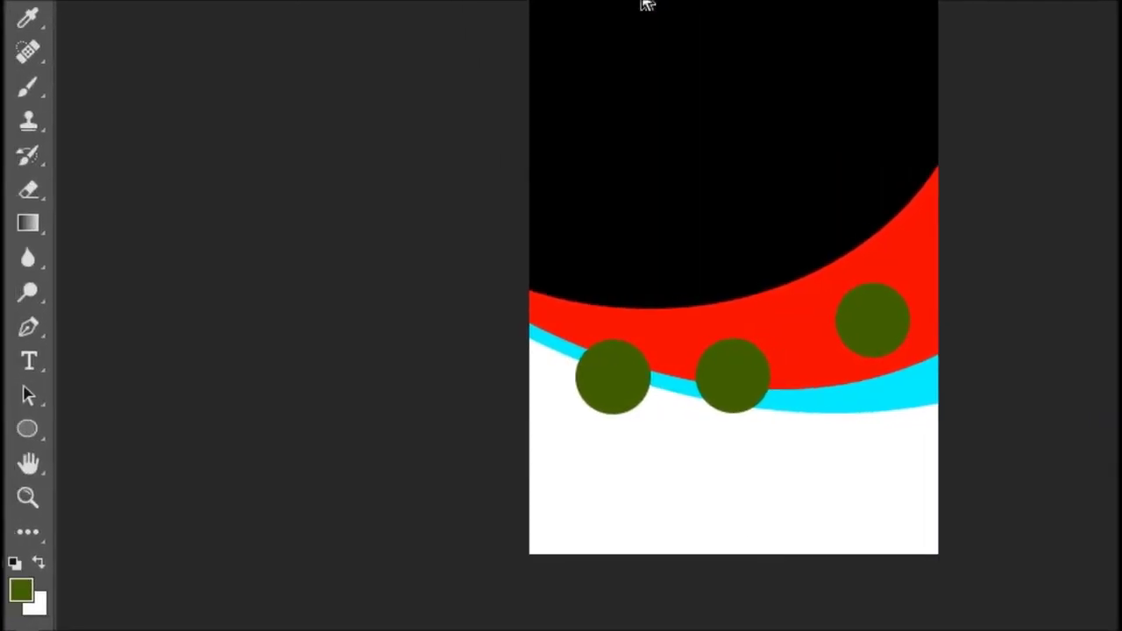
left_click(30, 327)
left_click_drag(708, 394, 734, 392)
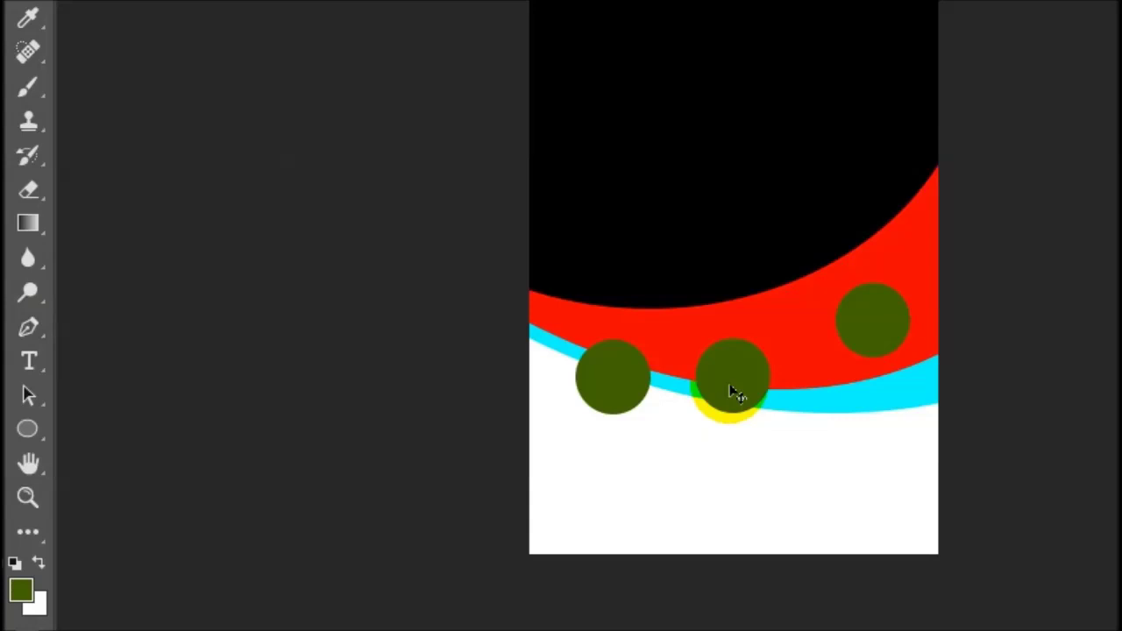
left_click_drag(734, 392, 877, 431)
right_click(879, 434)
left_click(884, 432)
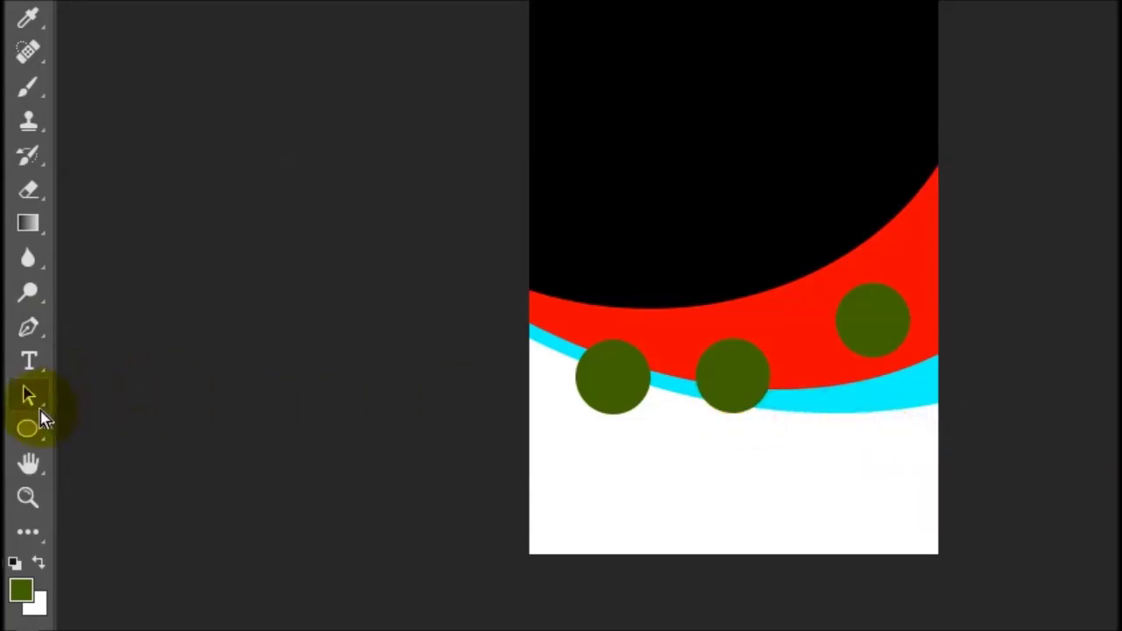
Reshape Shape 2's path so its lower edge sweeps upward toward the right.
left_click(31, 328)
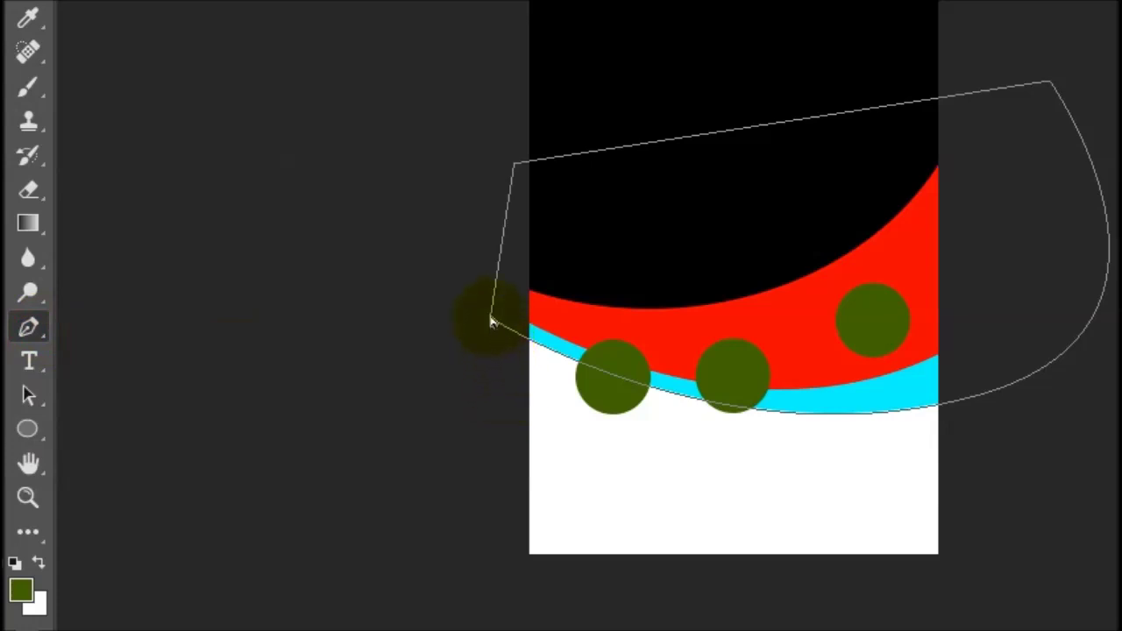
left_click_drag(491, 321, 464, 435)
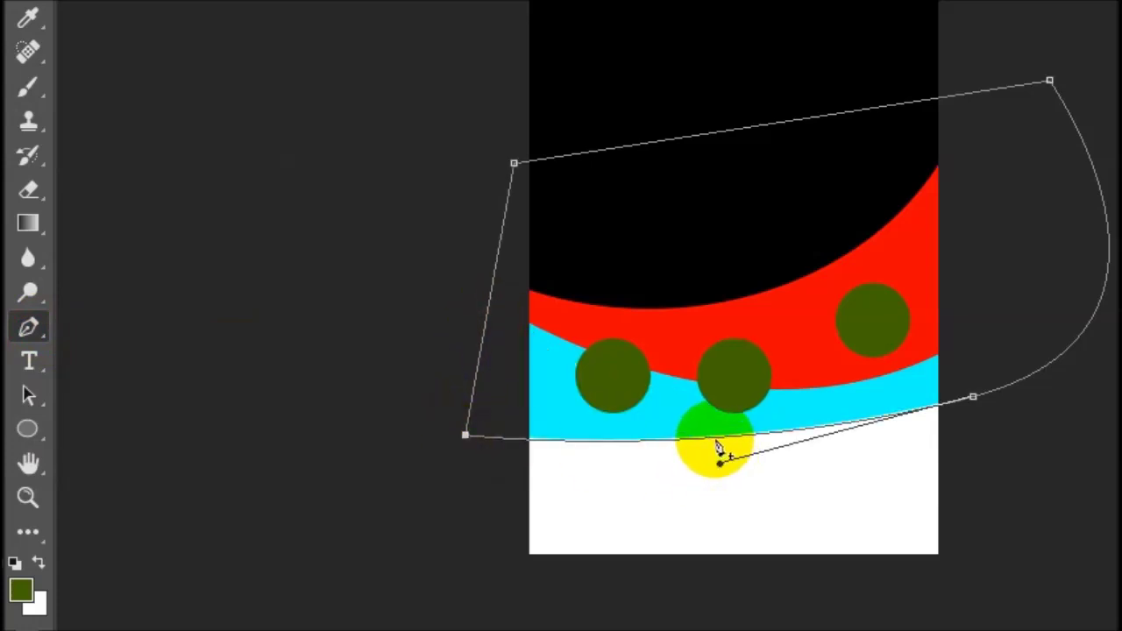
left_click(715, 441)
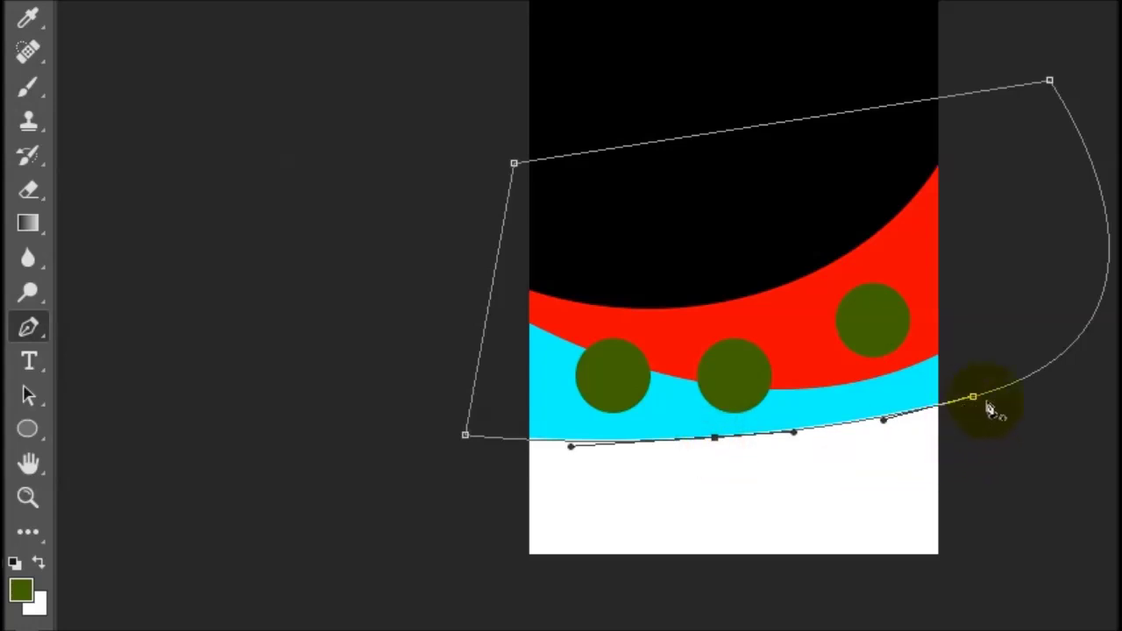
left_click(975, 399)
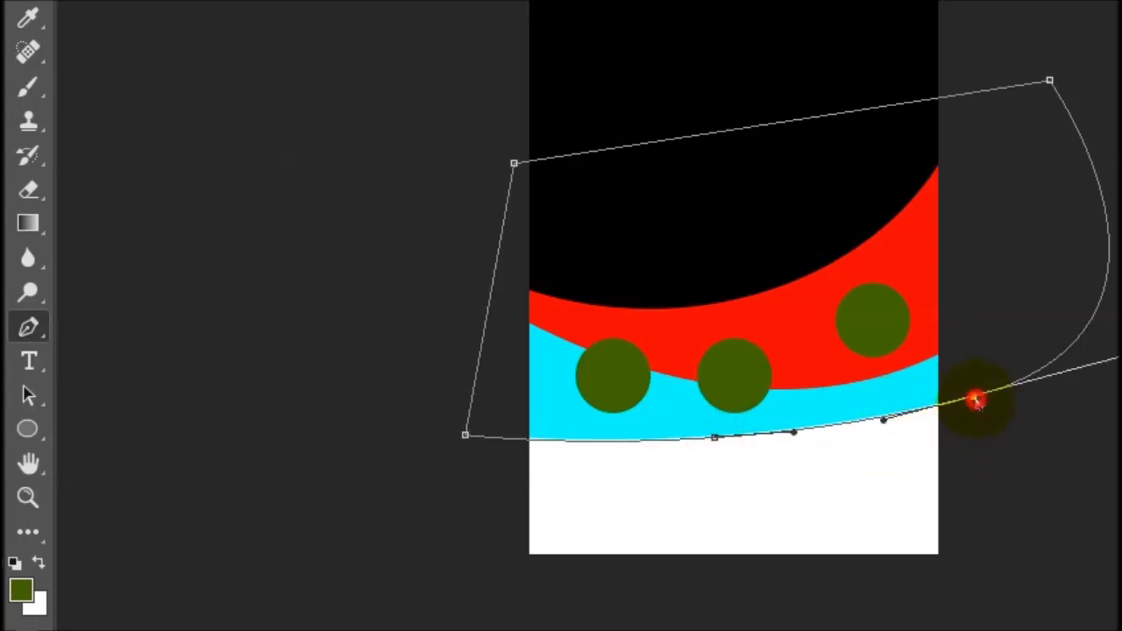
left_click_drag(975, 399, 977, 362)
mouse_move(881, 410)
left_mouse_down()
mouse_move(890, 391)
mouse_move(894, 407)
left_mouse_up()
left_click(988, 375)
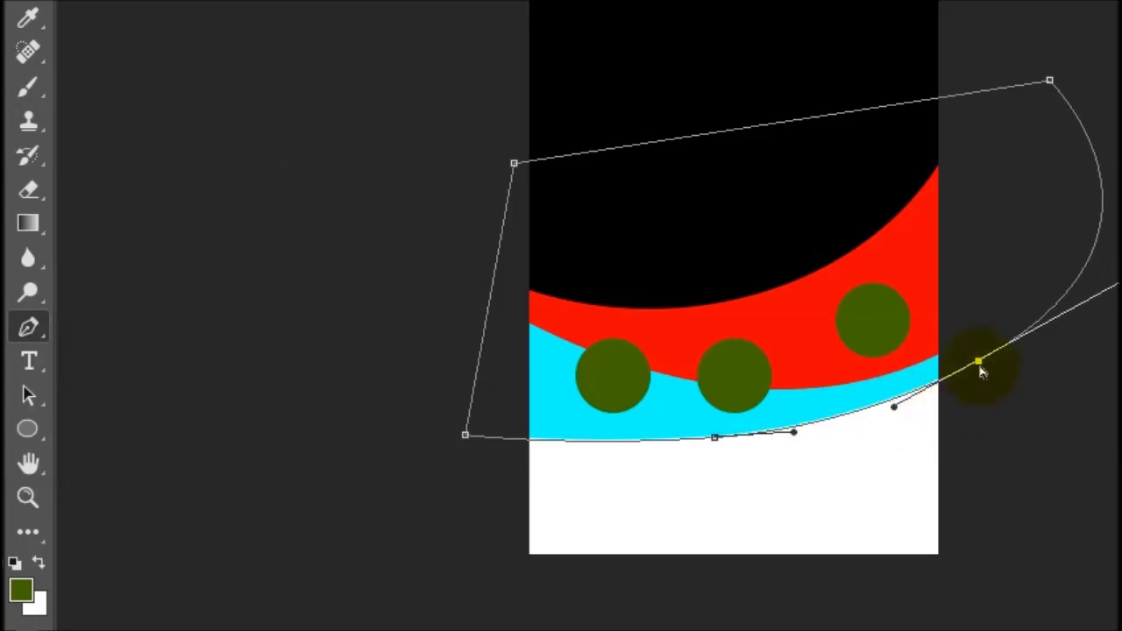
left_click_drag(982, 373, 996, 351)
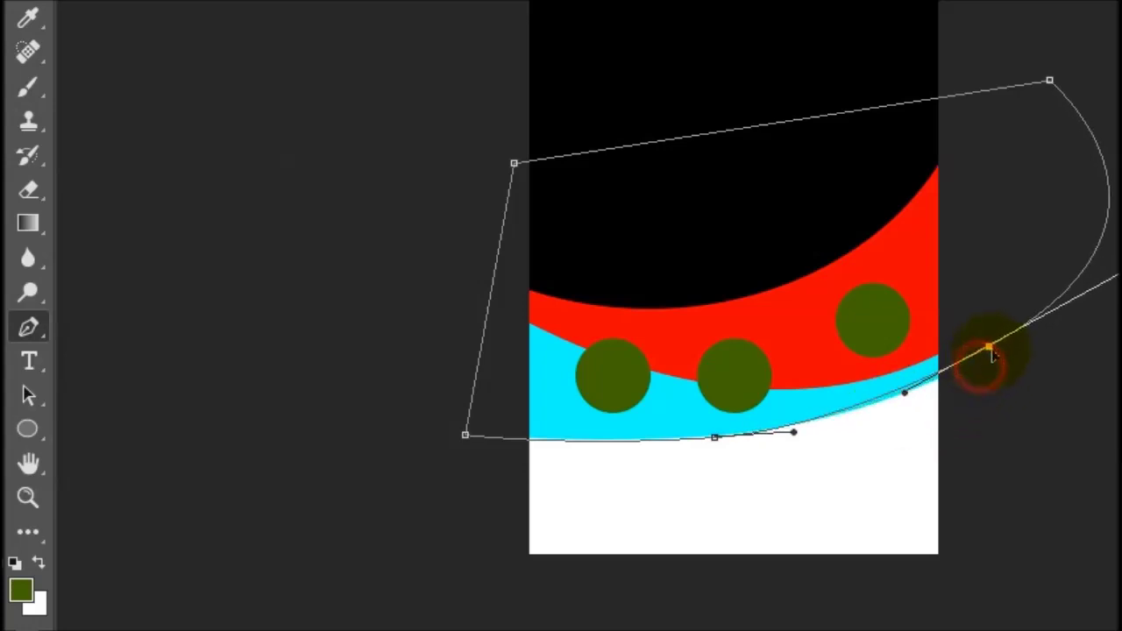
key("v")
Lower the right circle (Ellipse 2 copy) level with the other two.
right_click(868, 333)
left_click(889, 336)
left_click_drag(881, 326, 880, 379)
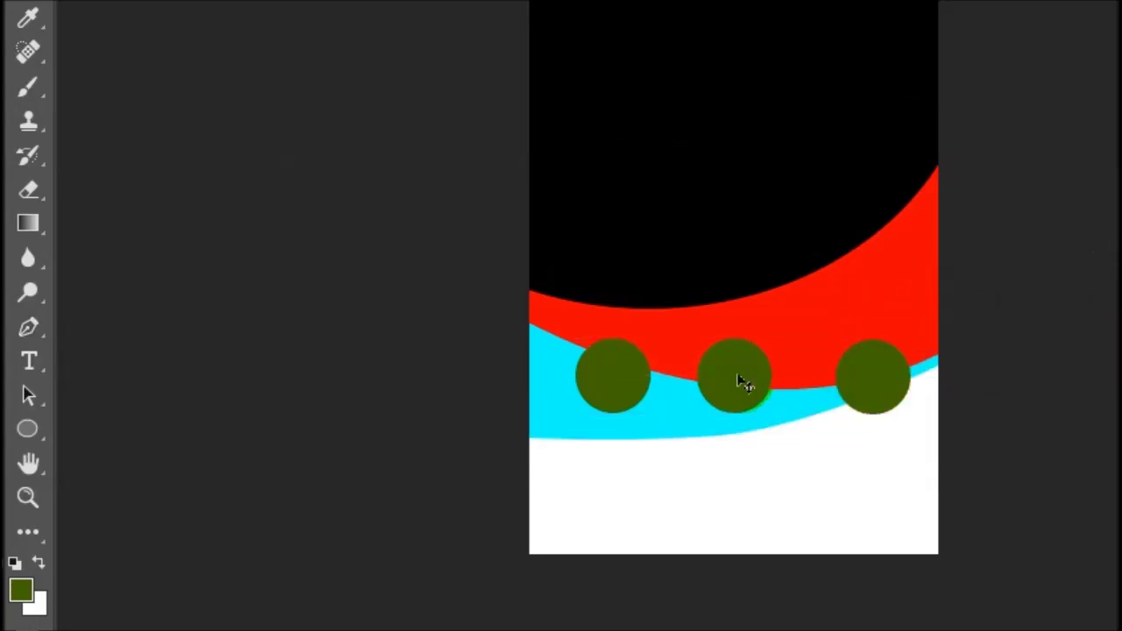
Move the middle and left circles down onto the cyan band, and the right one down-left.
right_click(739, 379)
left_click(752, 391)
left_click_drag(753, 391, 768, 442)
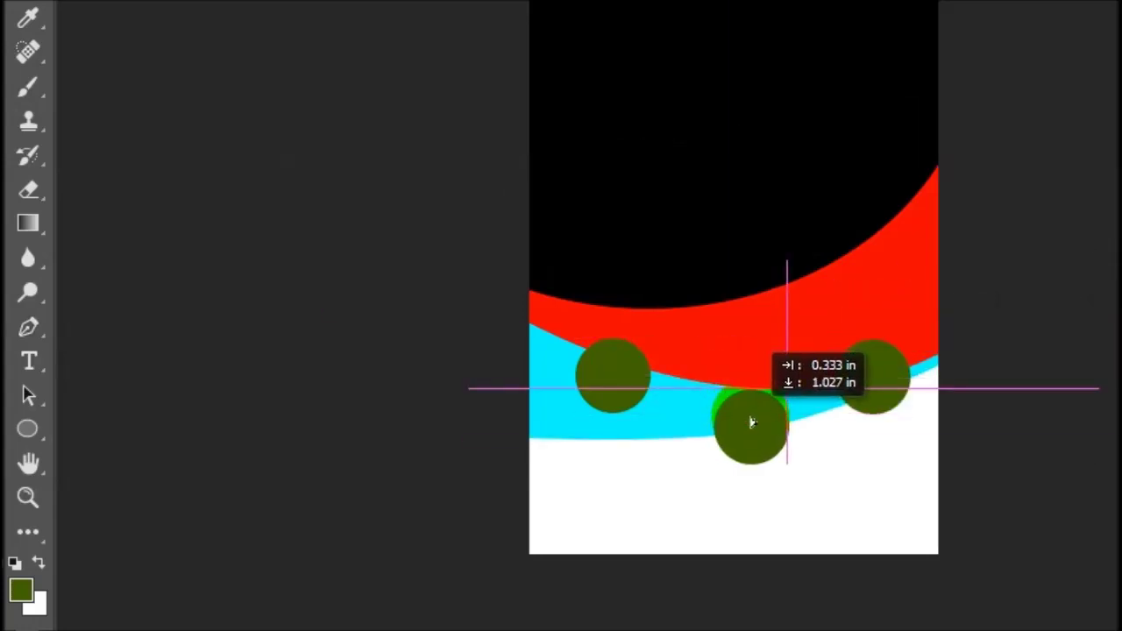
right_click(592, 367)
left_click(626, 383)
mouse_move(626, 382)
left_mouse_down()
mouse_move(635, 425)
mouse_move(614, 426)
left_mouse_up()
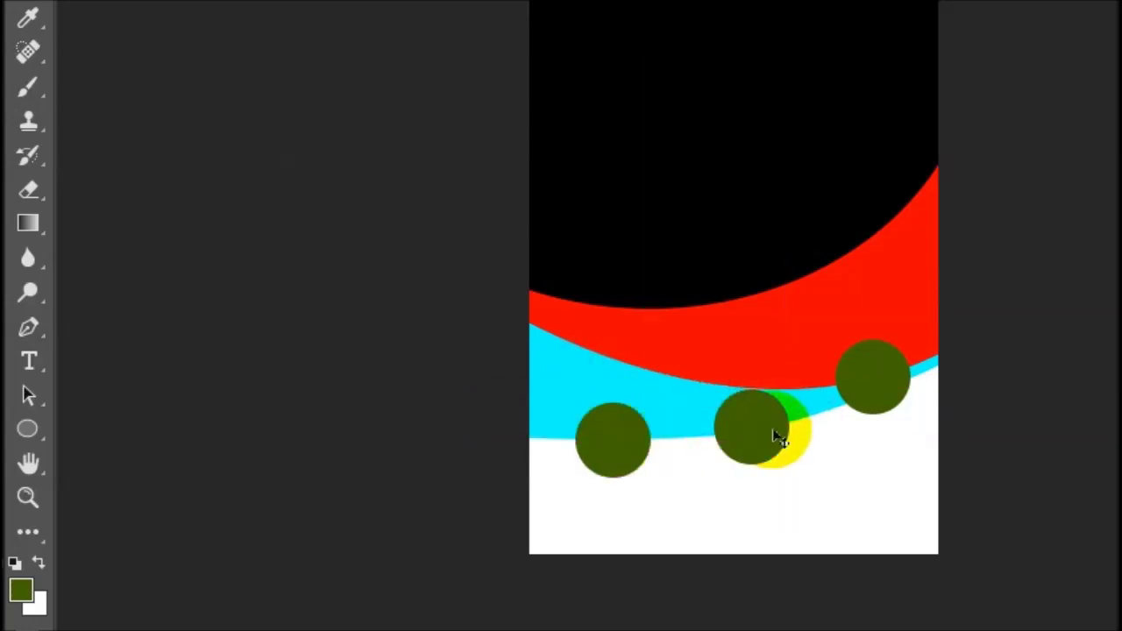
right_click(755, 427)
left_click_drag(780, 439, 764, 439)
right_click(863, 358)
left_click(892, 377)
mouse_move(893, 370)
left_mouse_down()
mouse_move(870, 383)
mouse_move(871, 373)
left_mouse_up()
left_click(1039, 314)
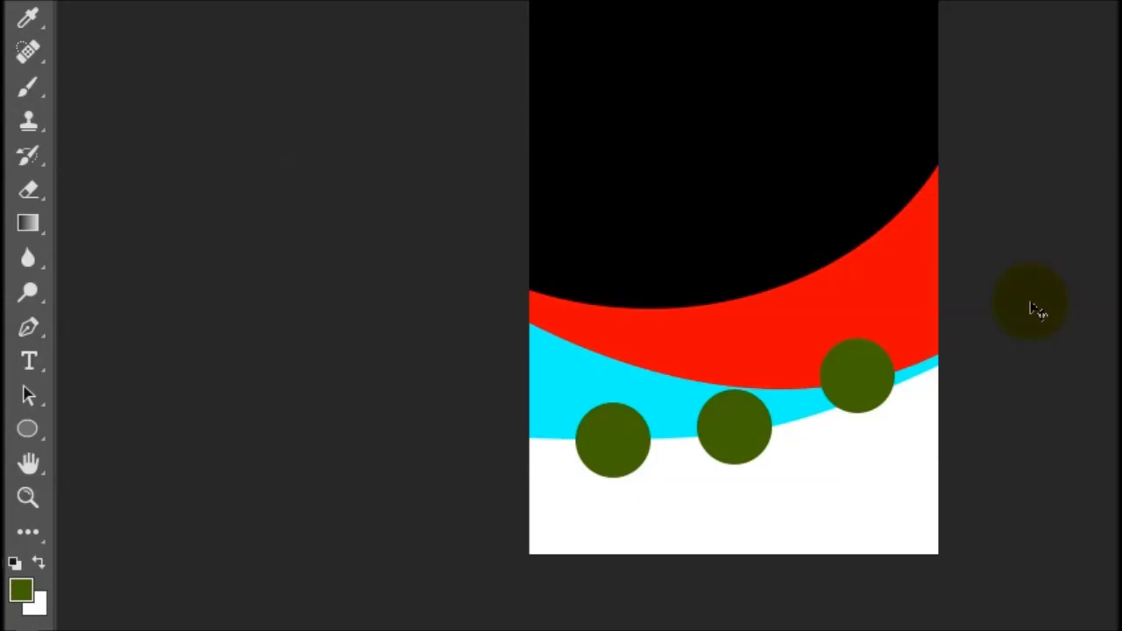
Fine-tune the three circles so they rise in steps along the band's curve.
right_click(745, 428)
left_click(765, 444)
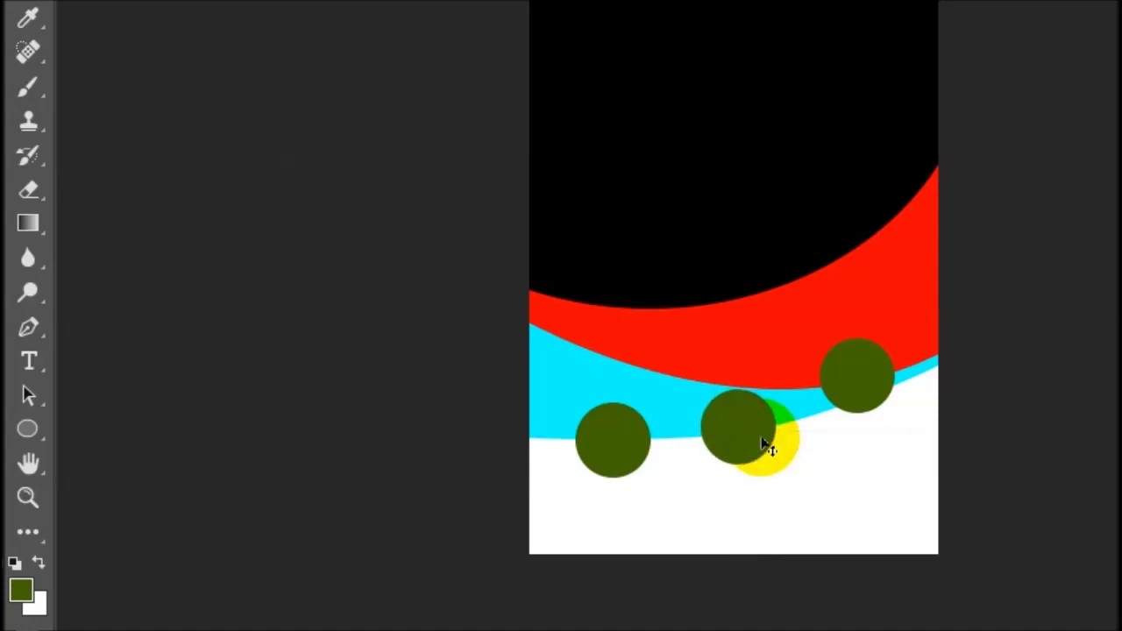
mouse_move(763, 443)
left_mouse_down()
mouse_move(915, 383)
mouse_move(633, 443)
left_mouse_up()
right_click(630, 451)
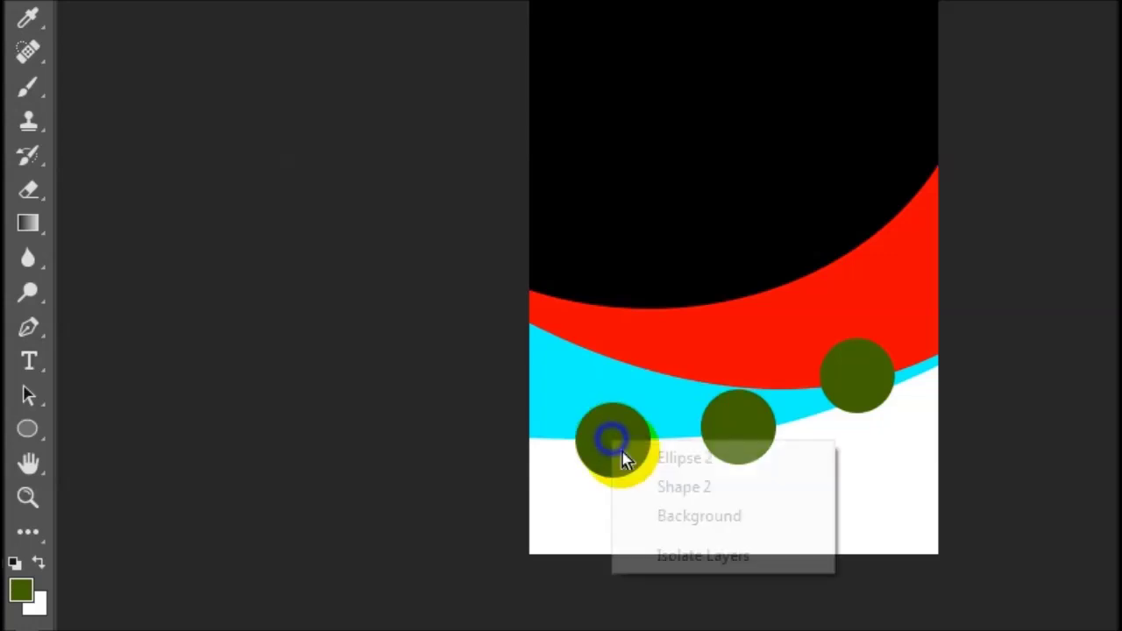
left_click(684, 458)
left_click_drag(628, 452, 624, 439)
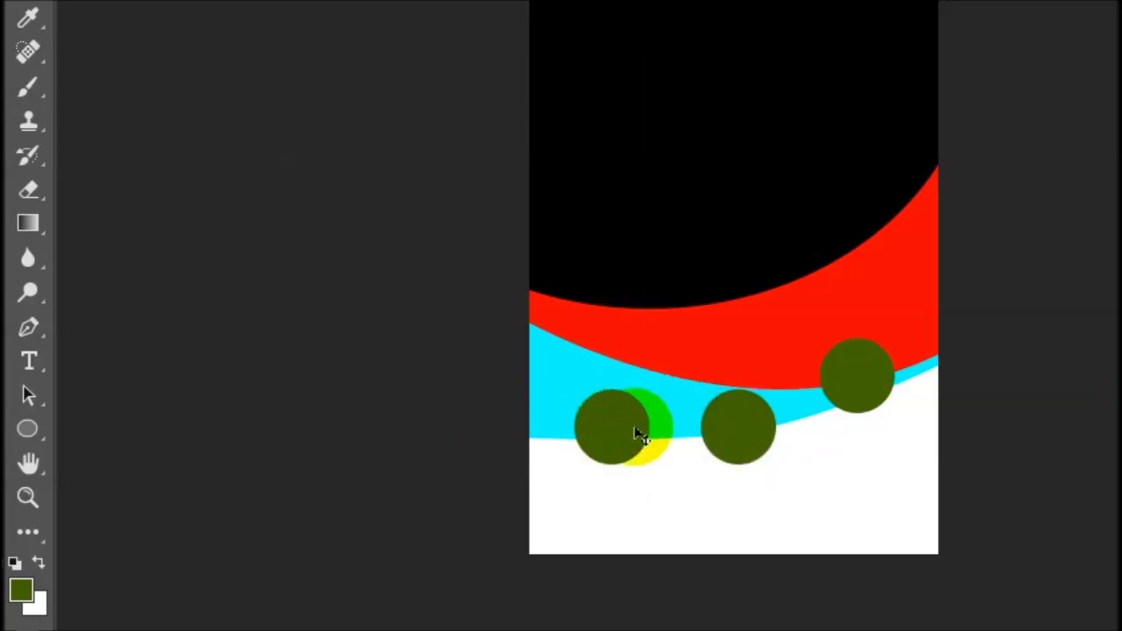
left_click_drag(748, 430, 744, 419)
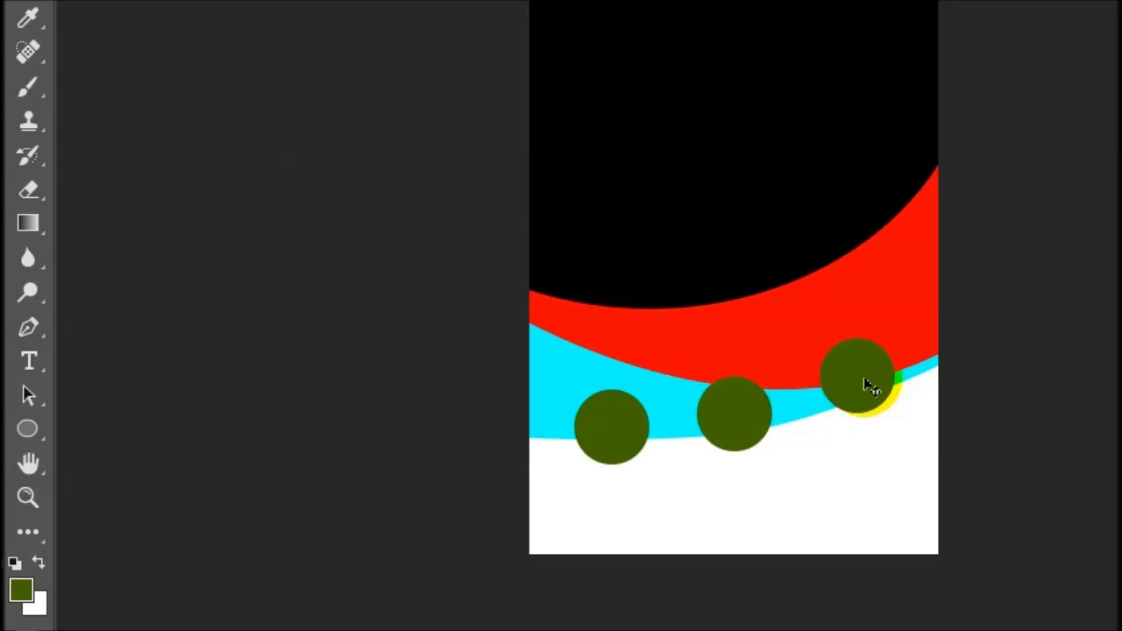
left_click_drag(868, 386, 868, 386)
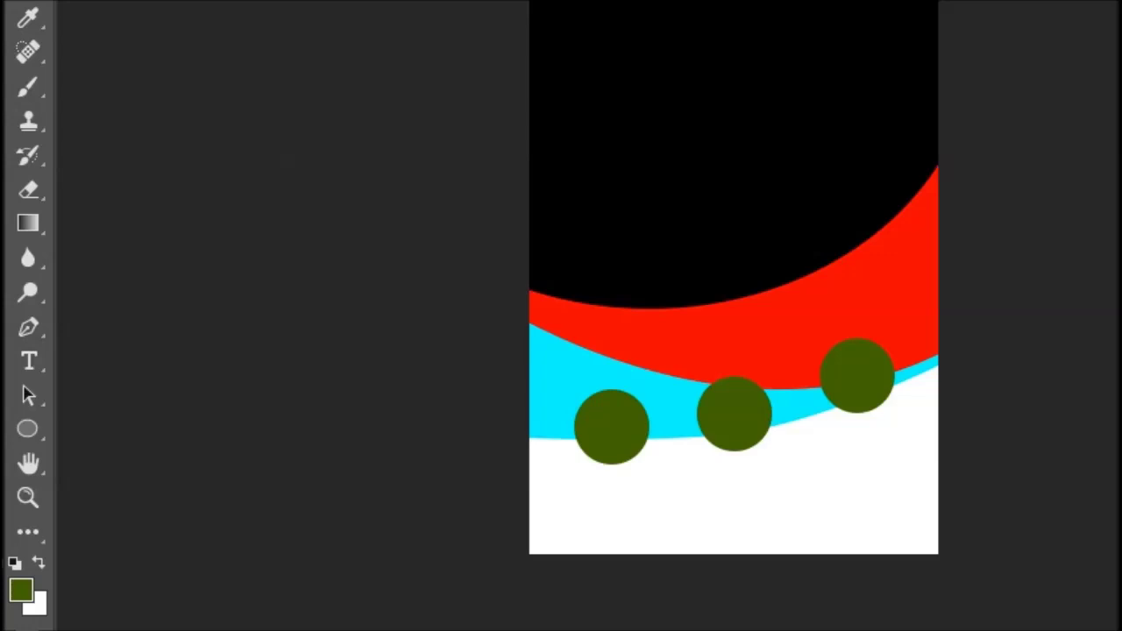
left_click_drag(718, 417, 724, 419)
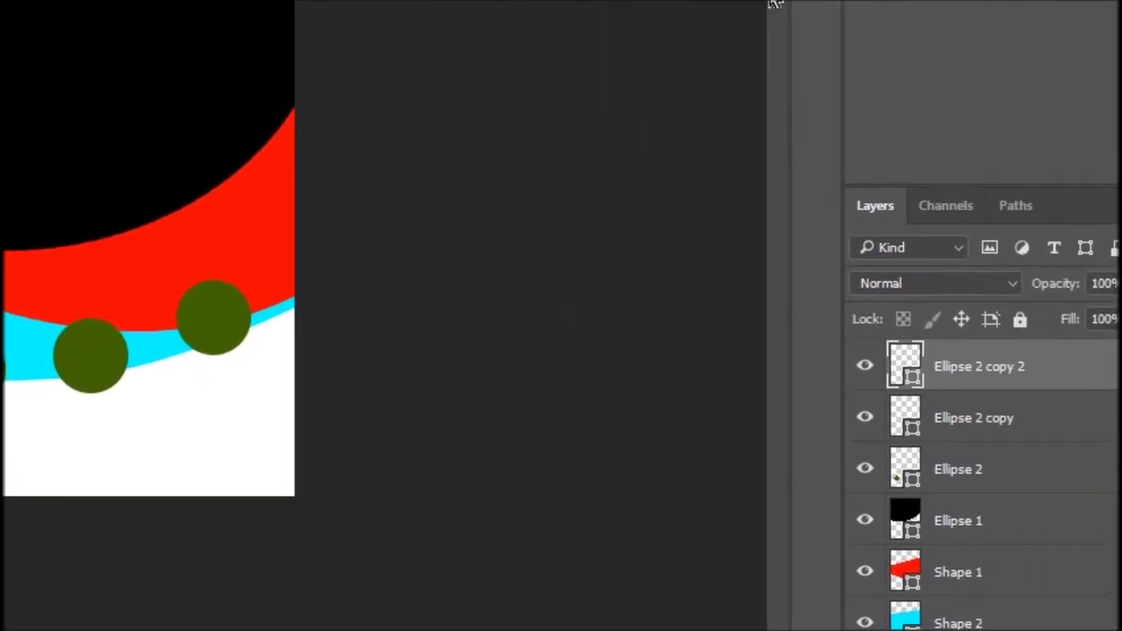
Add an 18 px outside Stroke effect to the middle circle, Ellipse 2 copy 2.
left_click(954, 366)
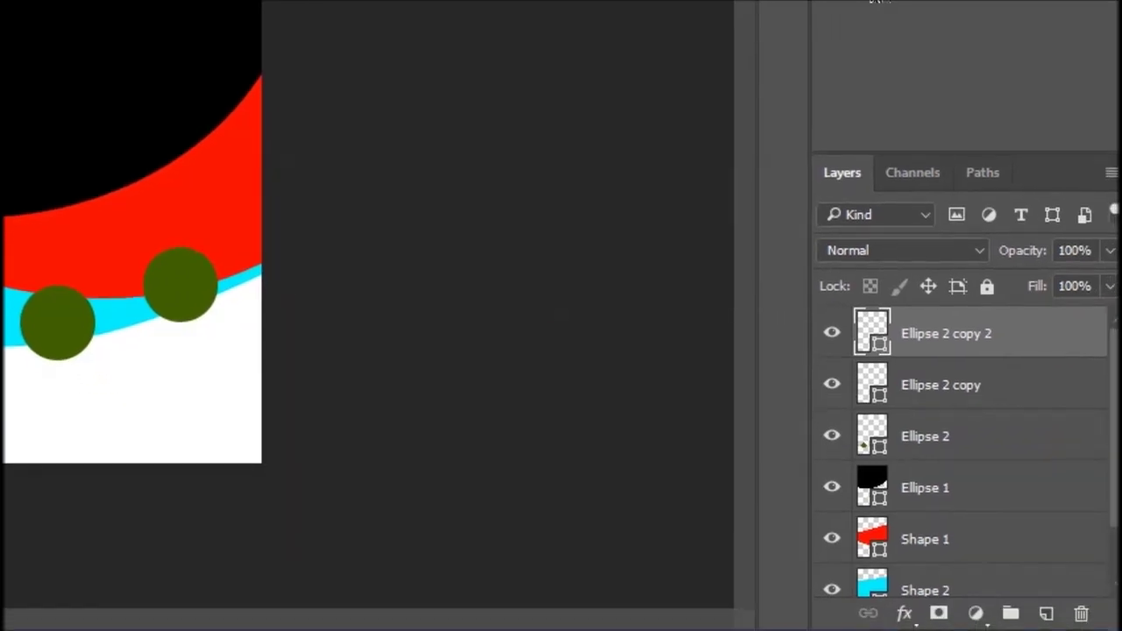
left_click(907, 614)
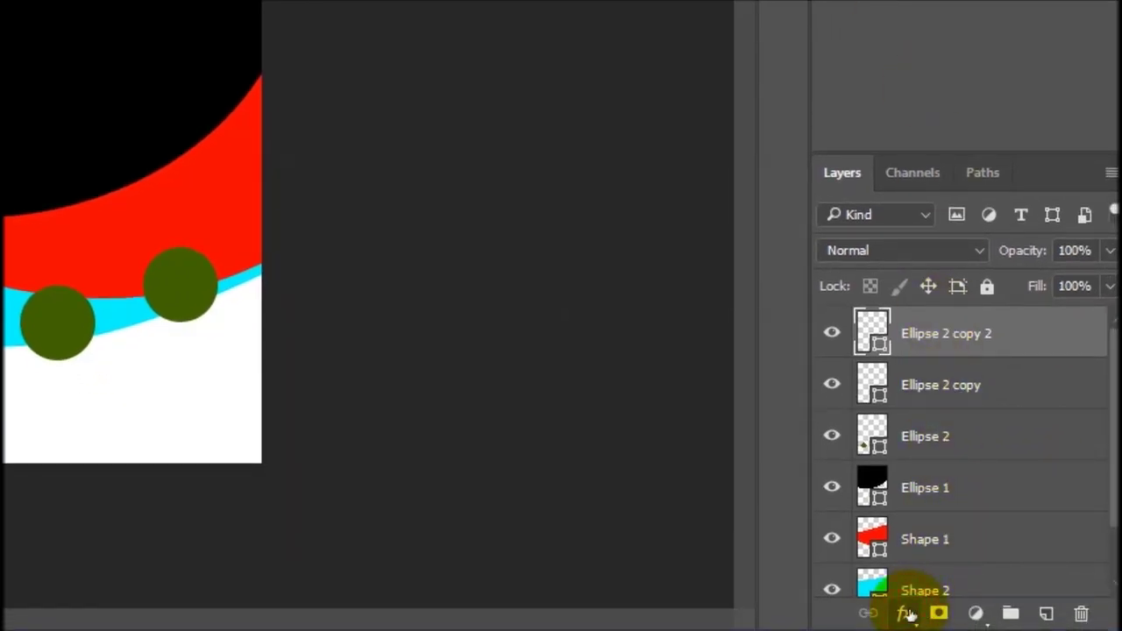
left_click(963, 360)
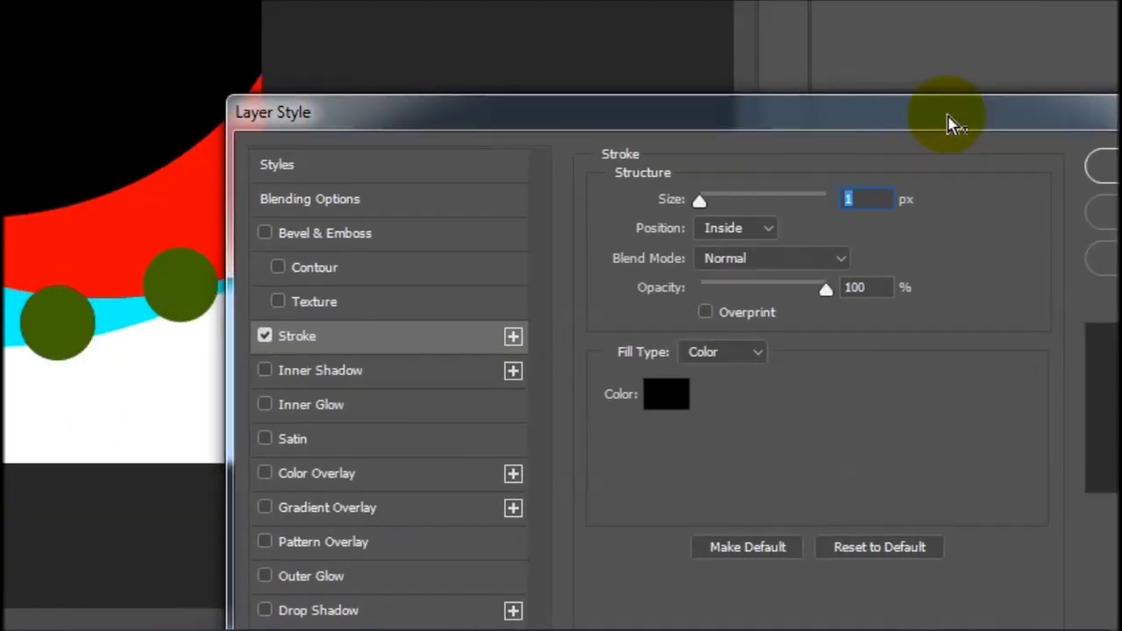
left_click(723, 228)
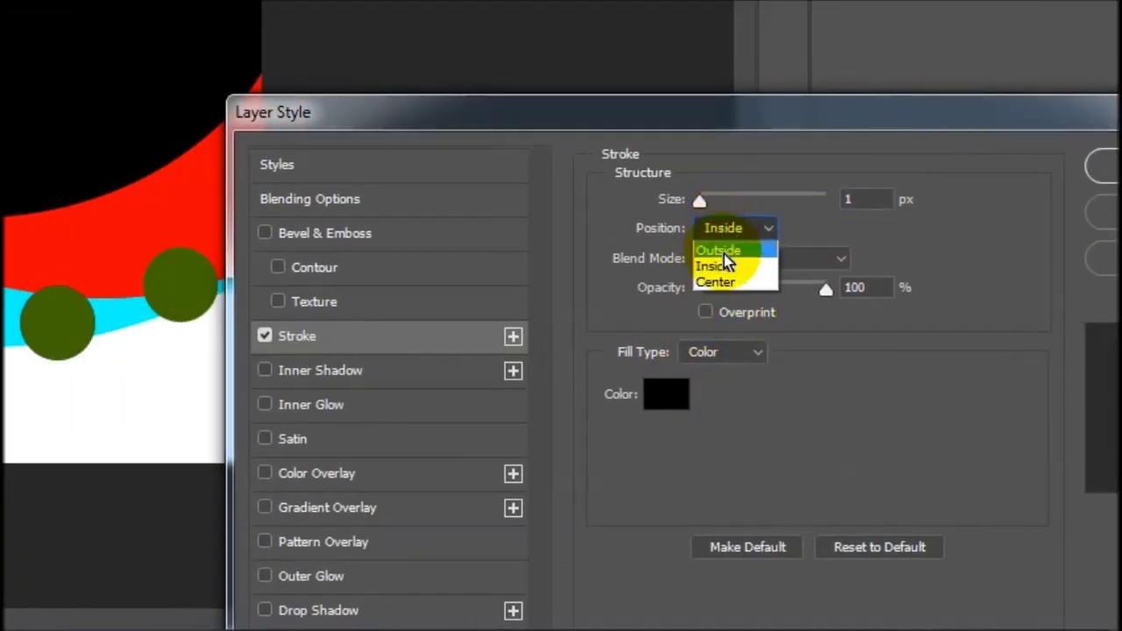
left_click(717, 251)
left_click_drag(700, 201, 717, 203)
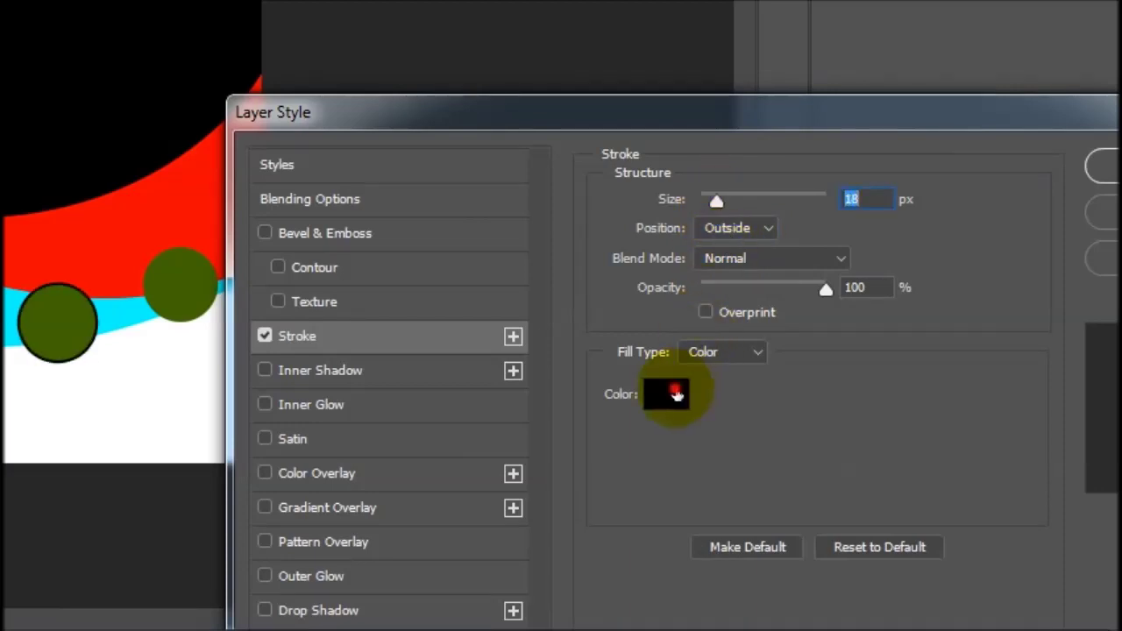
Set the stroke colour to near-black 0f0909 and apply the effect.
left_click(669, 392)
left_click_drag(87, 3, 770, 106)
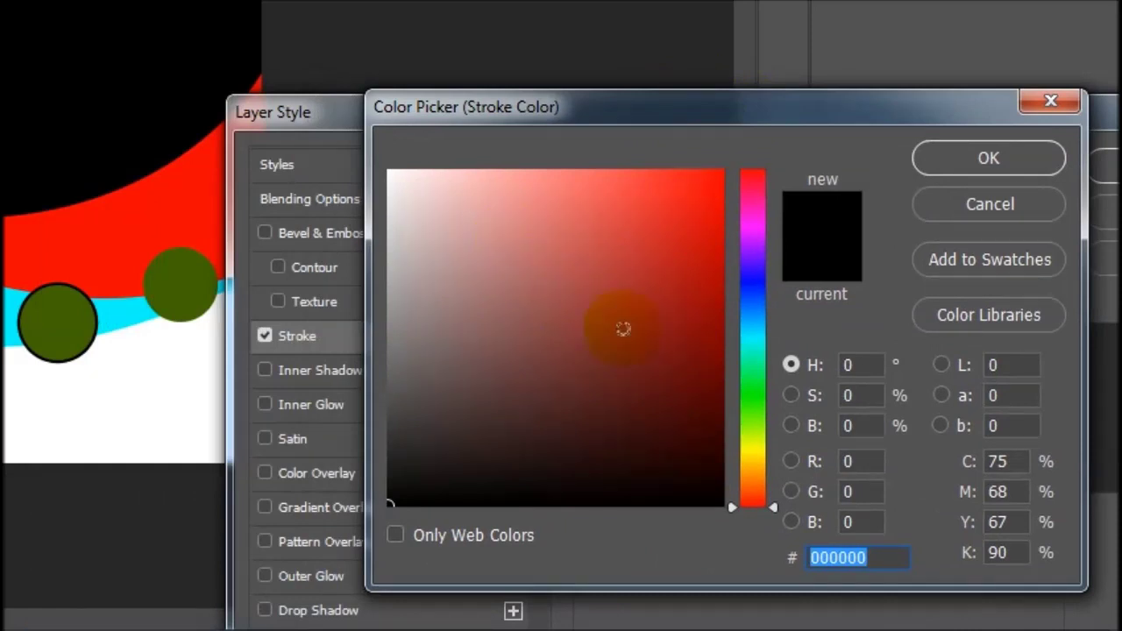
left_click_drag(429, 208, 352, 130)
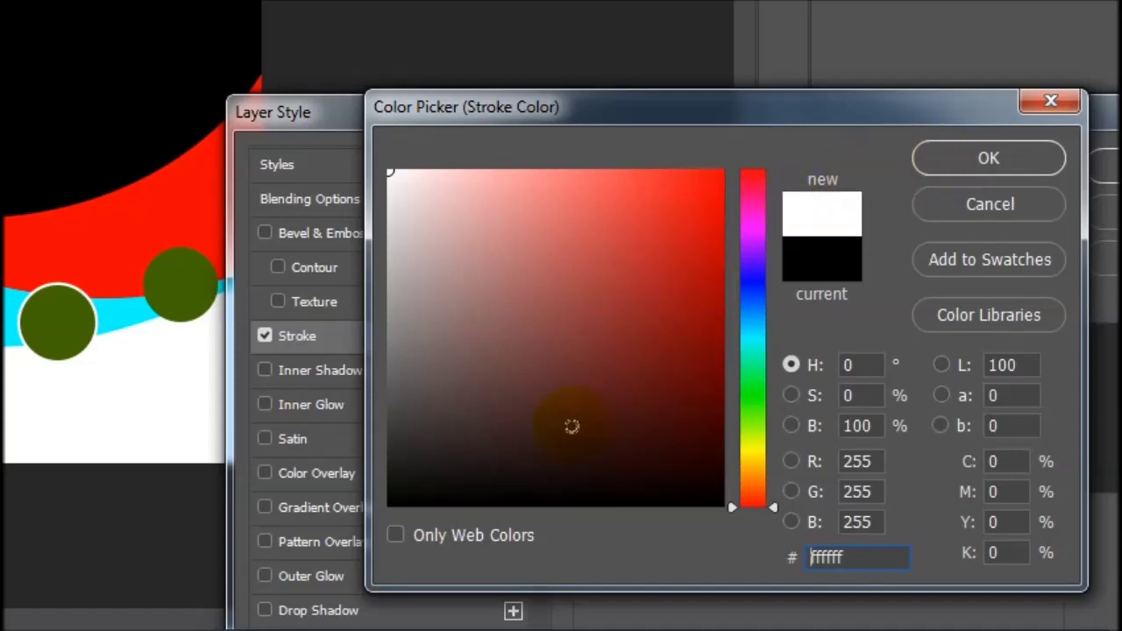
left_click(523, 486)
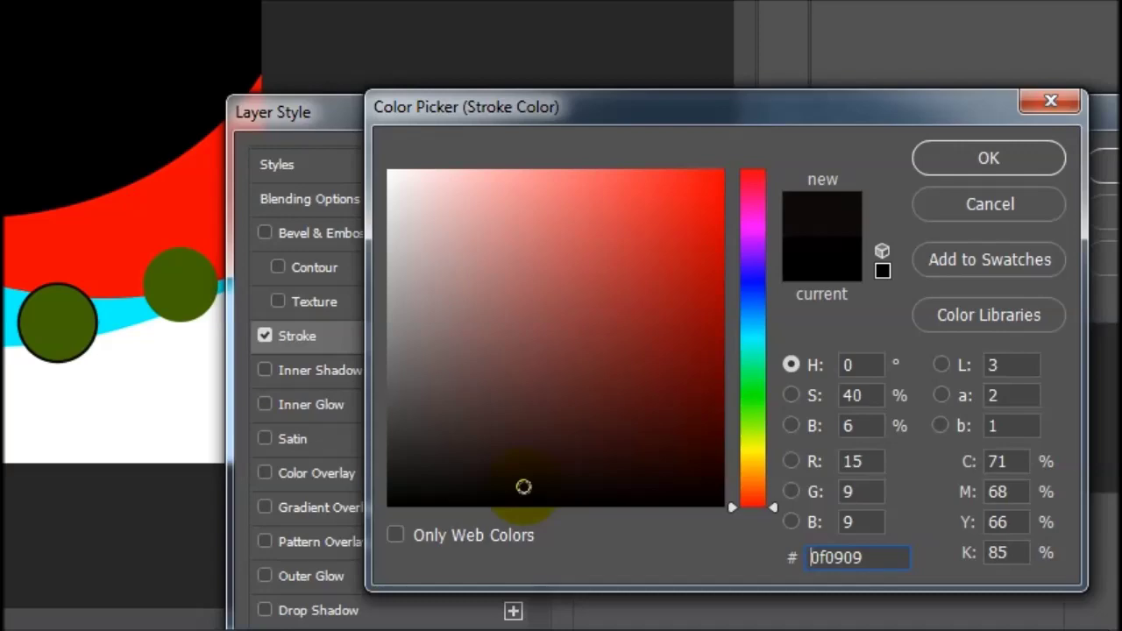
left_click(971, 165)
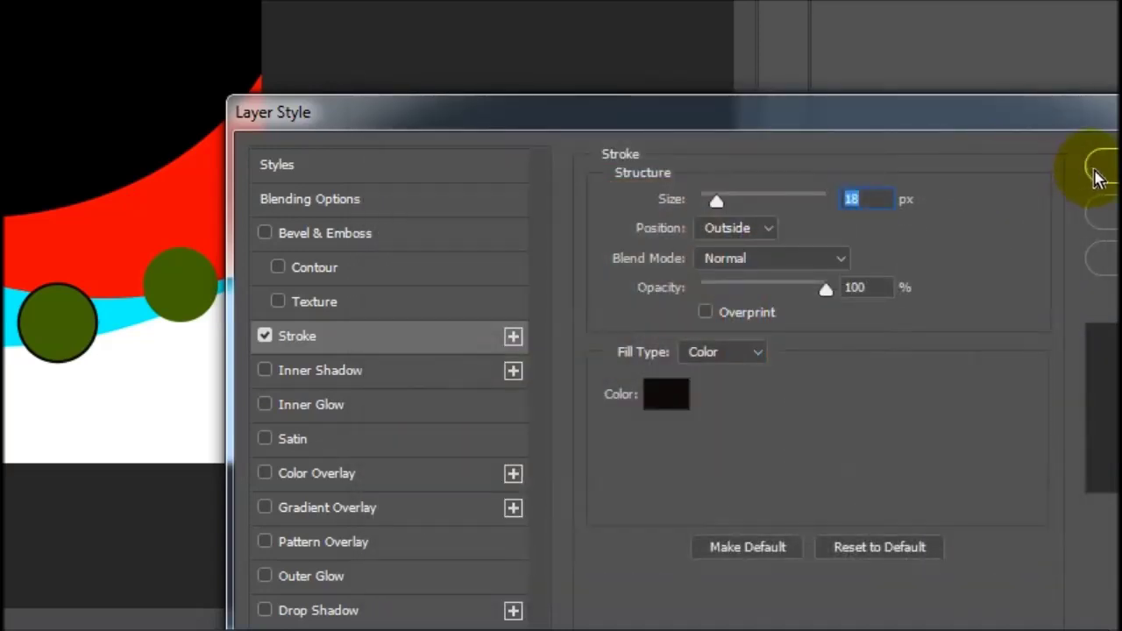
left_click(1093, 178)
right_click(958, 345)
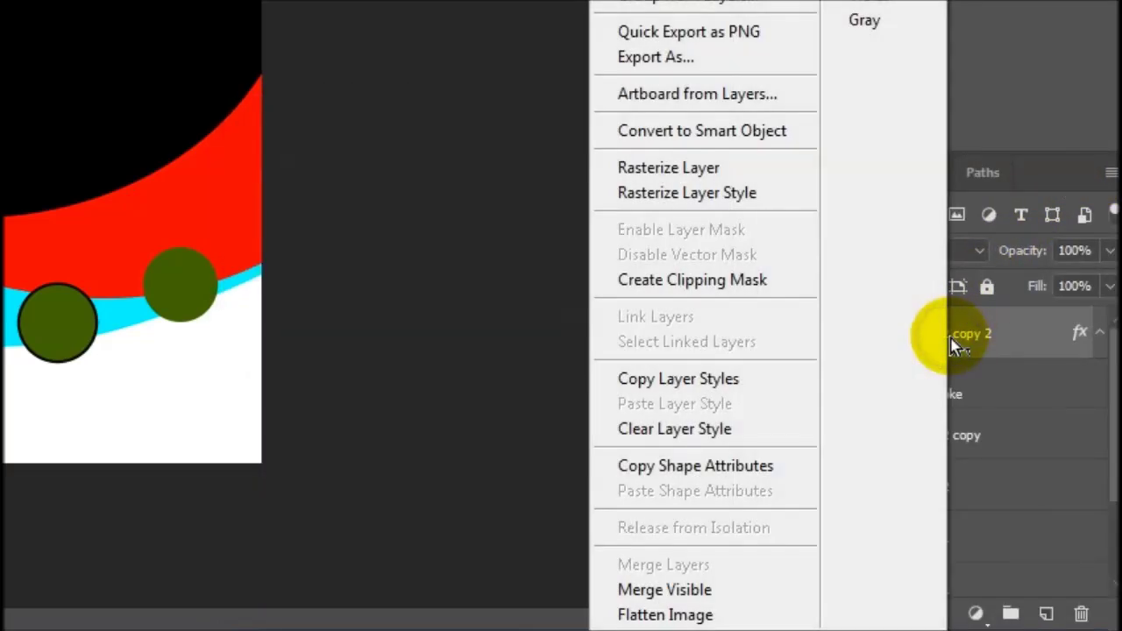
Copy the dark stroke style and paste it onto Ellipse 2 copy and Ellipse 2.
left_click(777, 378)
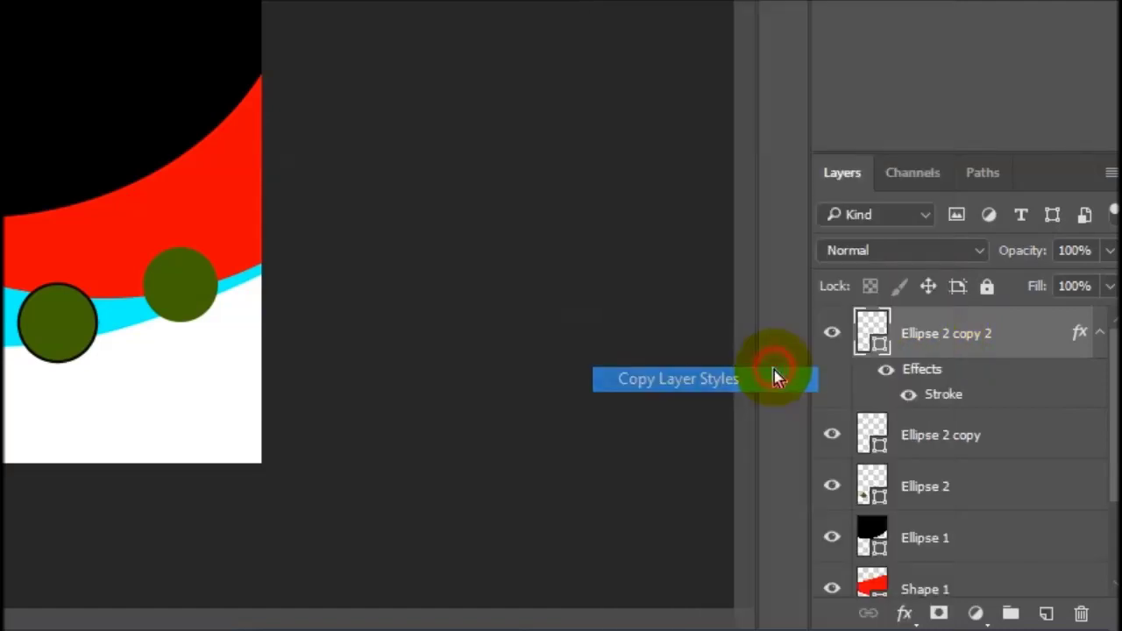
left_click(945, 430)
right_click(939, 434)
left_click(800, 408)
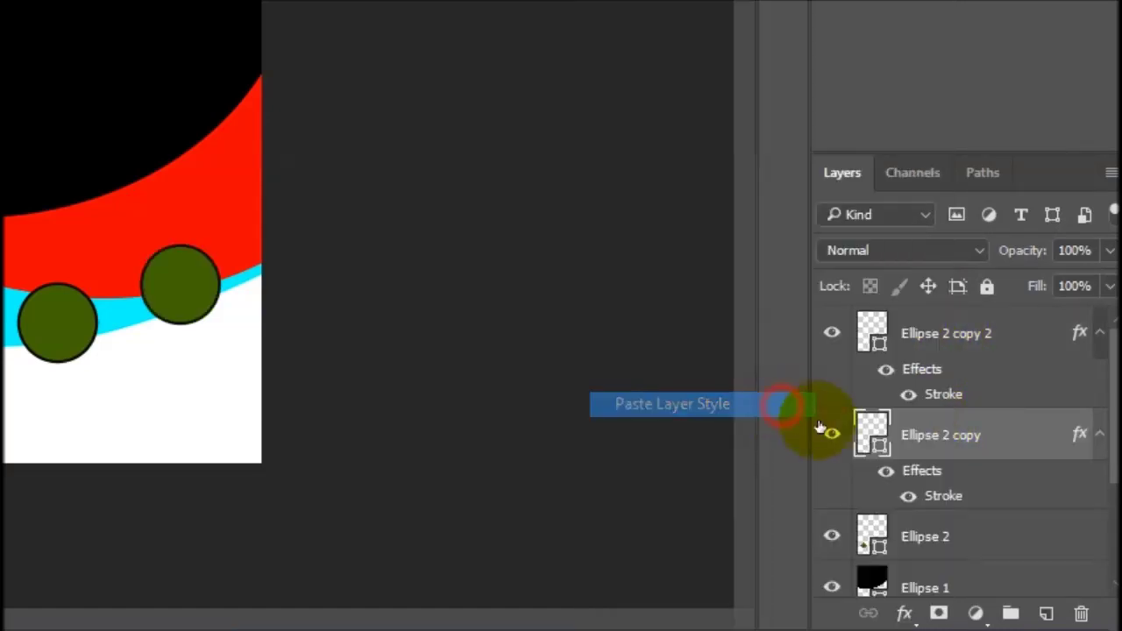
left_click(971, 531)
right_click(974, 530)
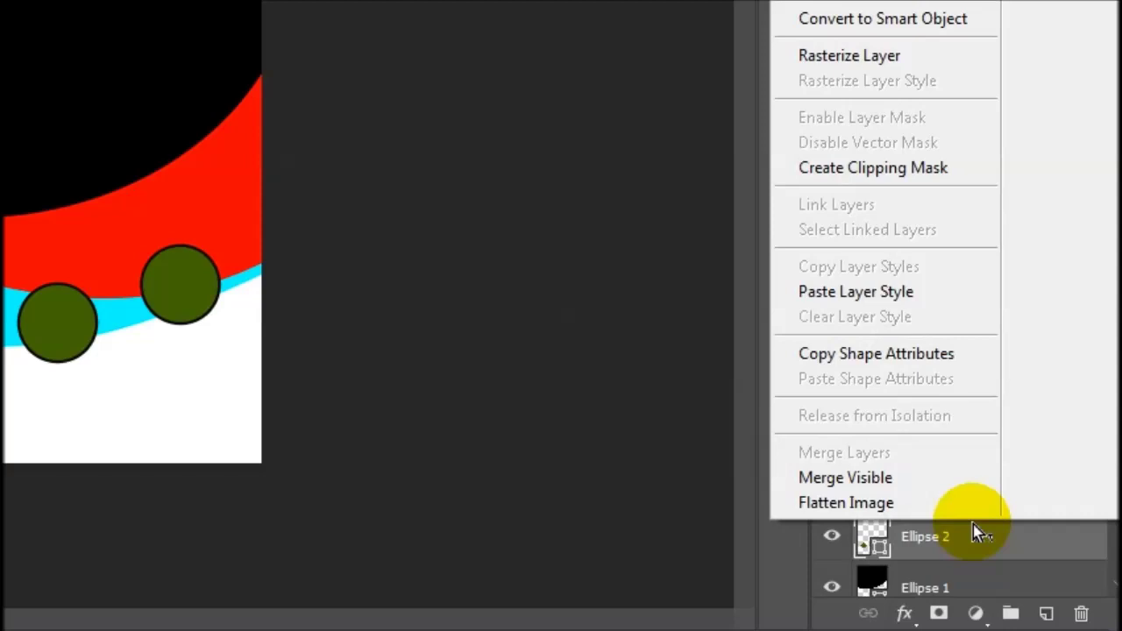
left_click(877, 295)
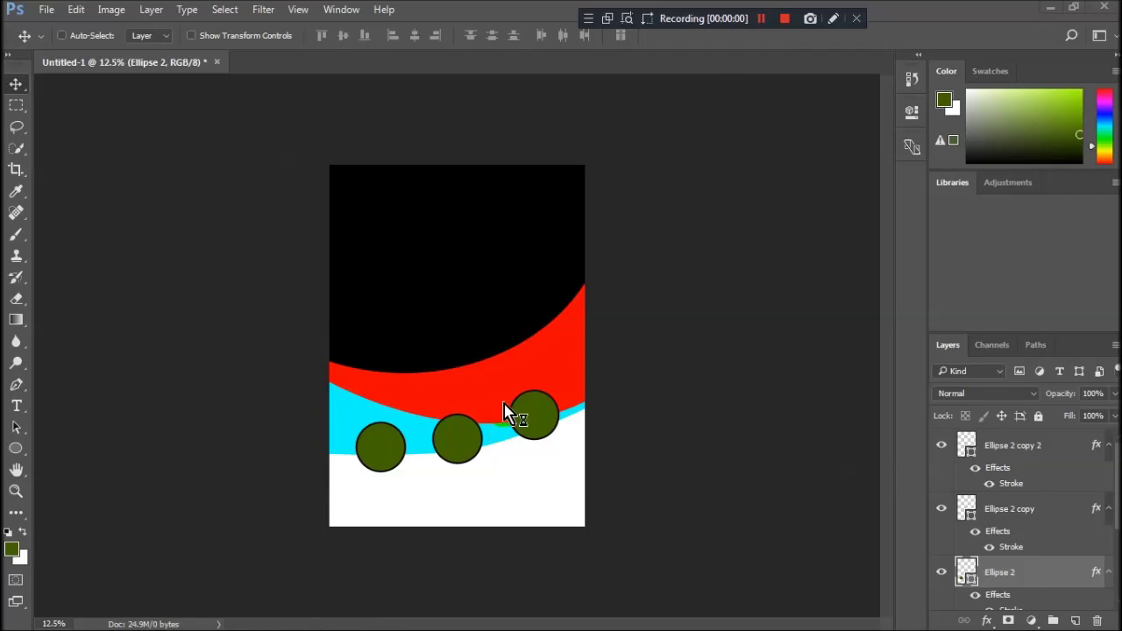
Select the cyan Shape 2 layer and sample the red band's colour with the Eyedropper.
right_click(500, 376)
left_click(513, 383)
right_click(355, 410)
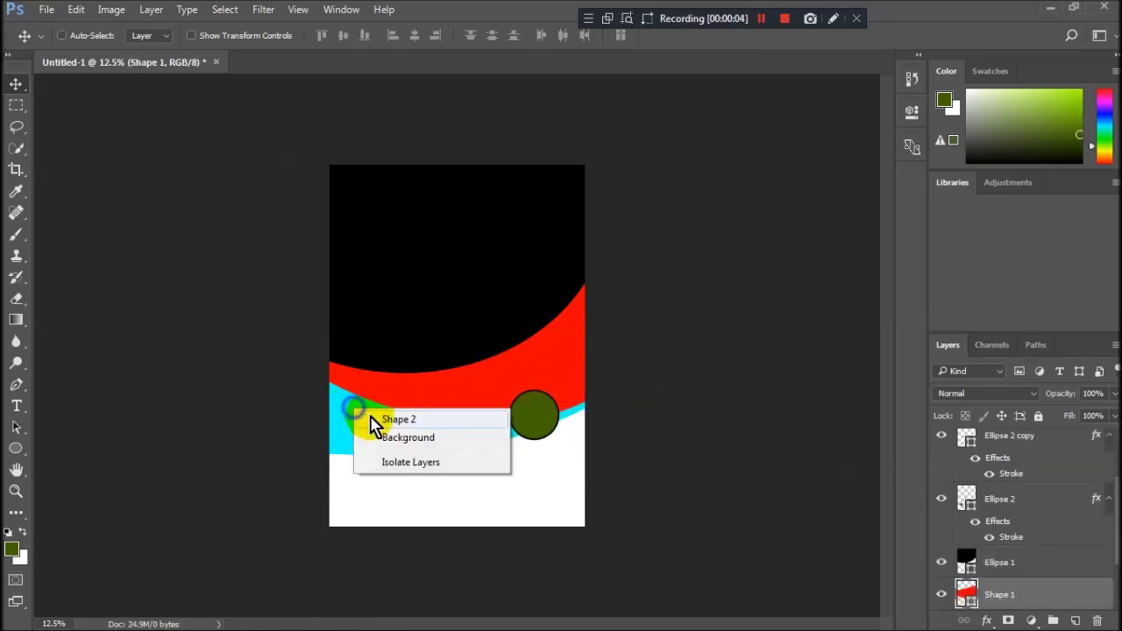
left_click(385, 419)
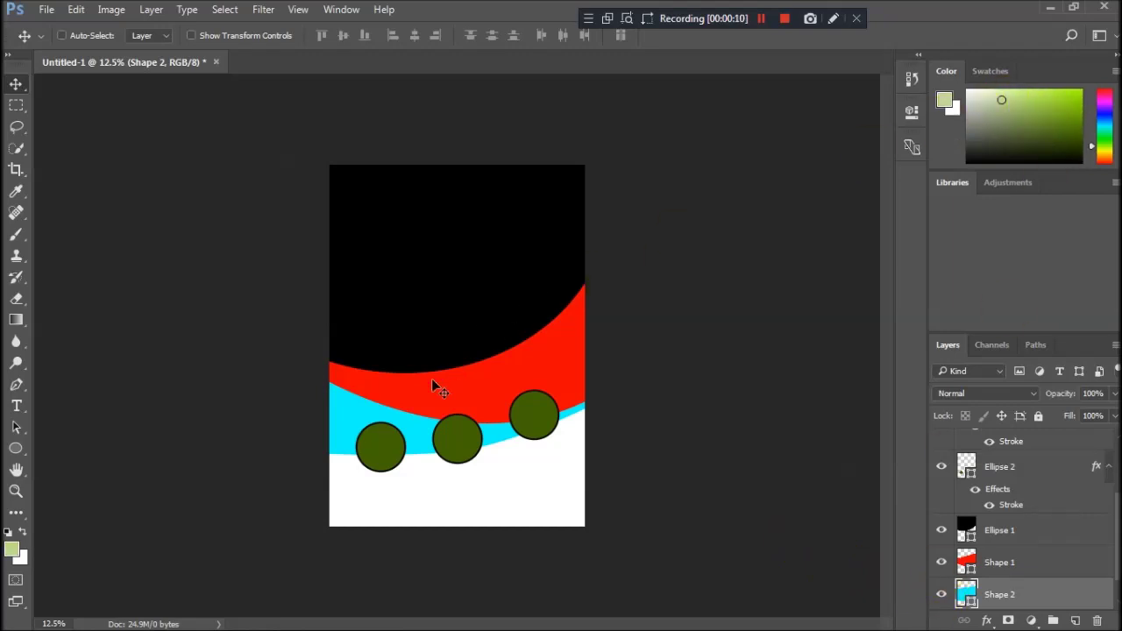
left_click(15, 191)
left_click(386, 370)
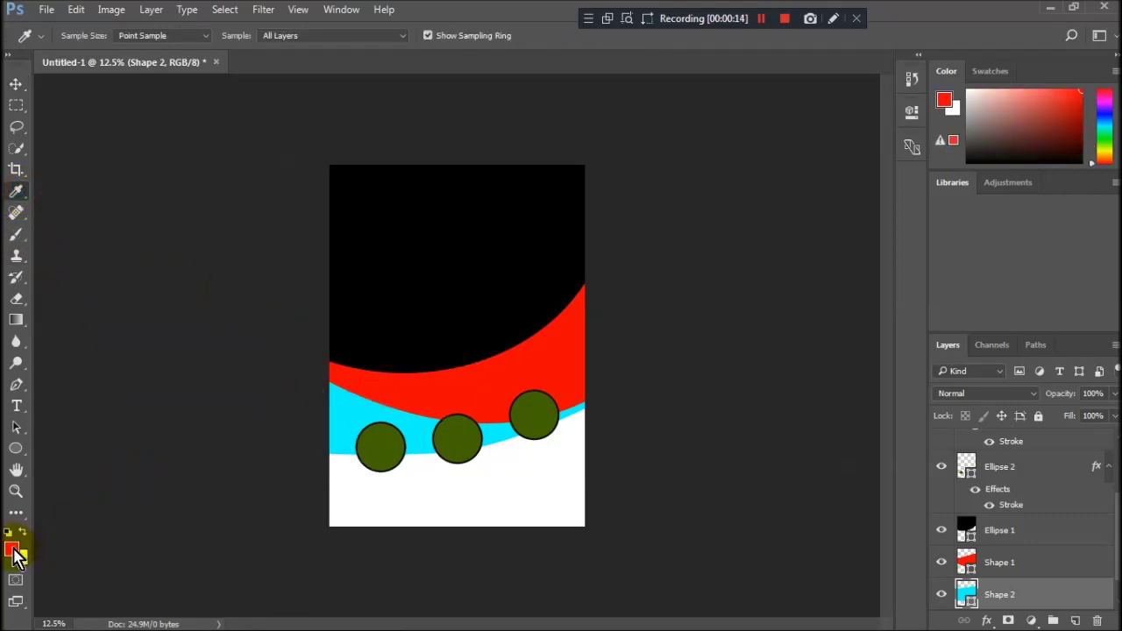
Lighten the foreground colour to salmon ff6d6d and fill Shape 2 with it.
left_click(13, 550)
left_click(784, 343)
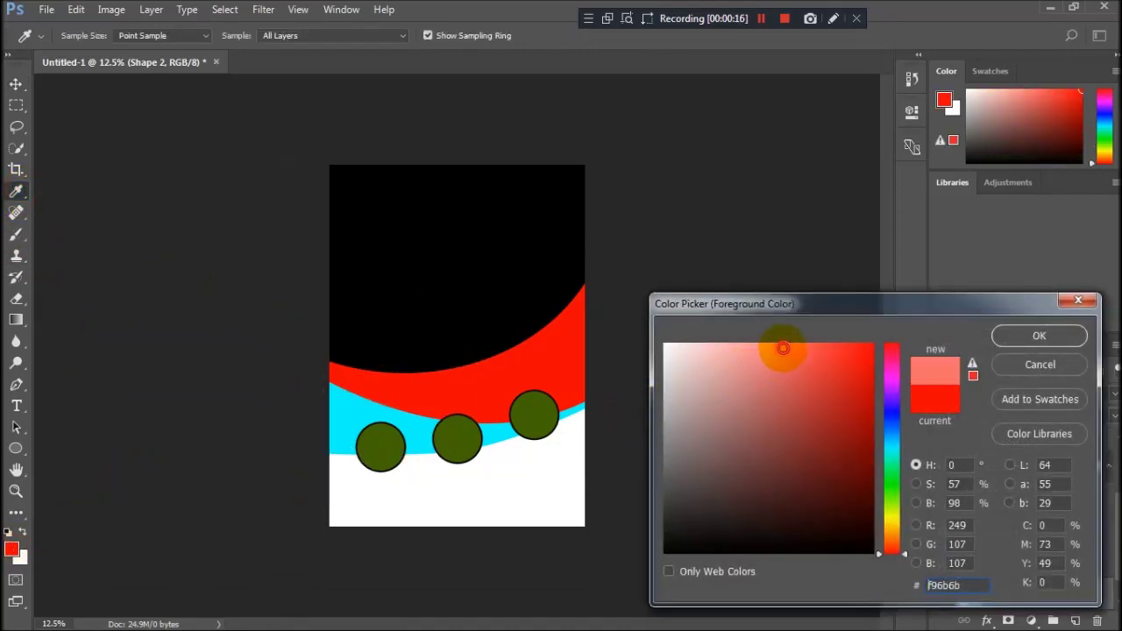
left_click(1038, 335)
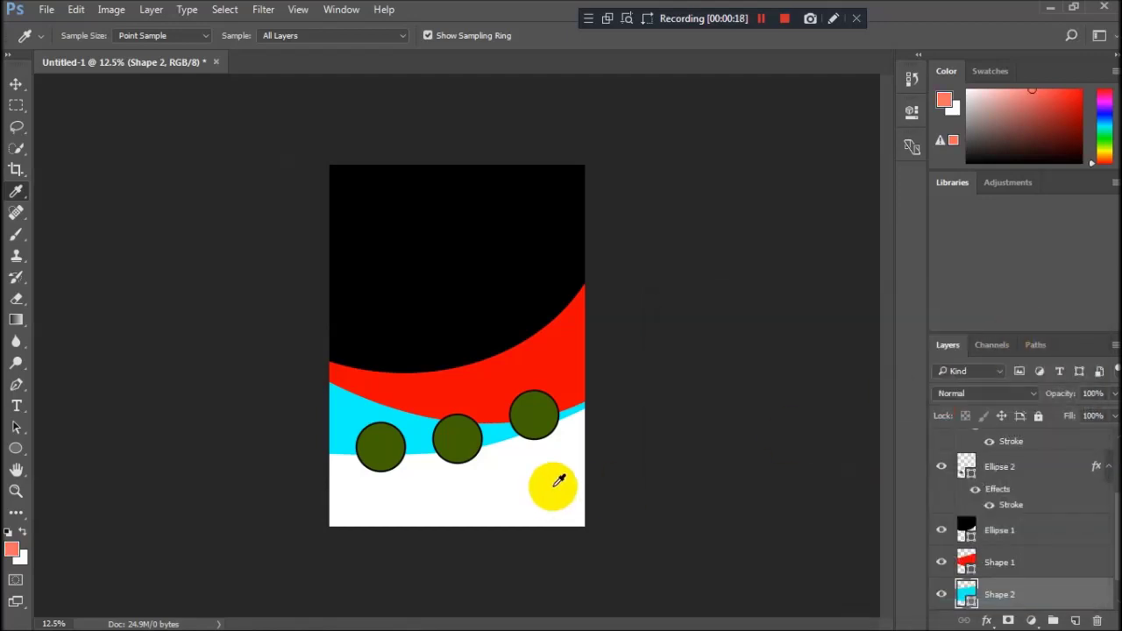
left_click(193, 380)
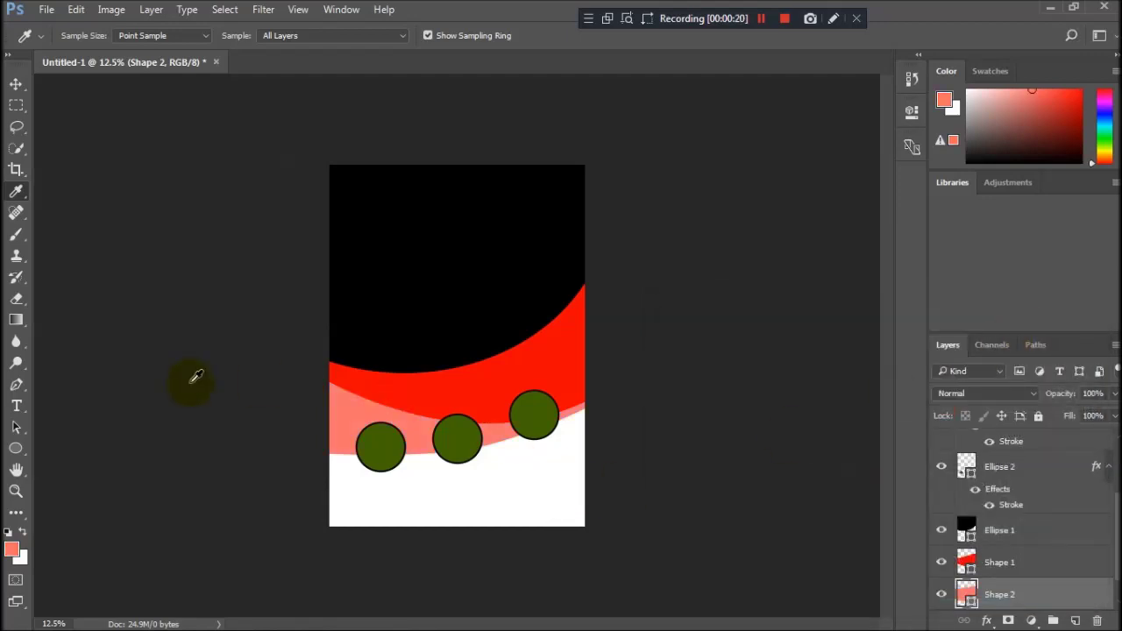
left_click(415, 437)
key("v")
right_click(387, 448)
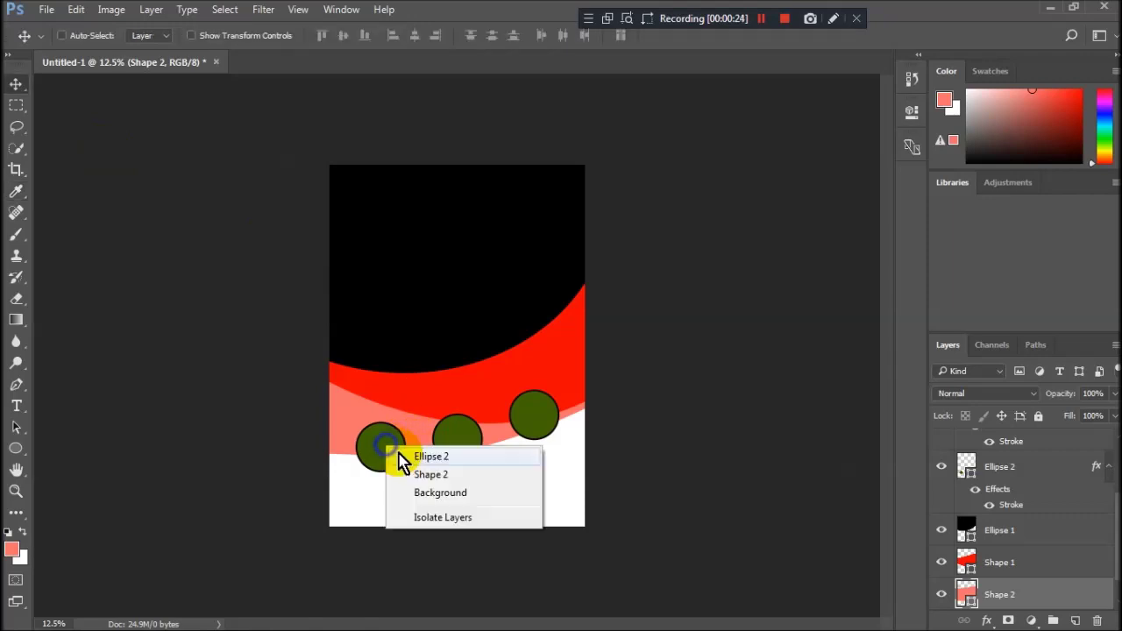
Give Ellipse 2 a 38 px white outside stroke and turn on Drop Shadow.
left_click(430, 456)
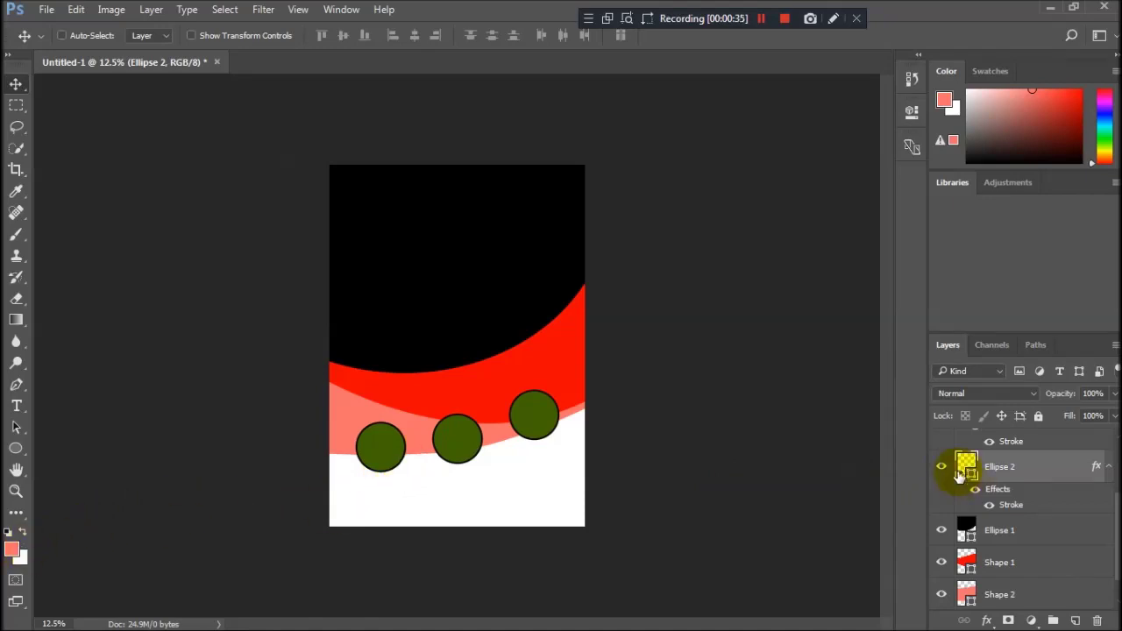
left_click(1032, 621)
left_click(940, 445)
left_click(1031, 621)
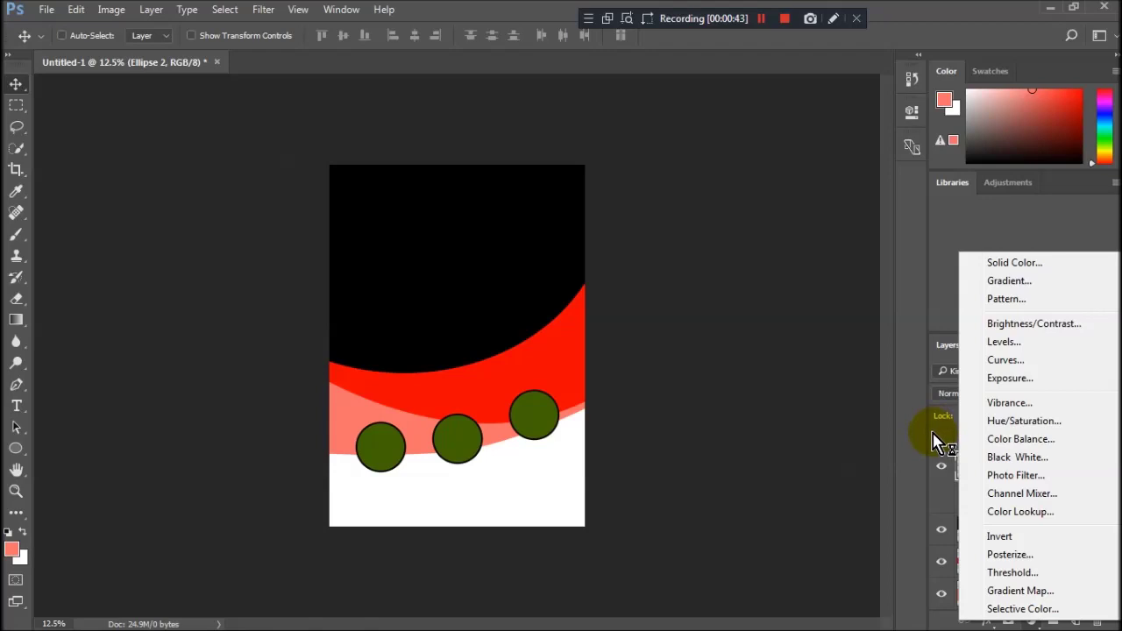
left_click(937, 442)
double_click(1010, 507)
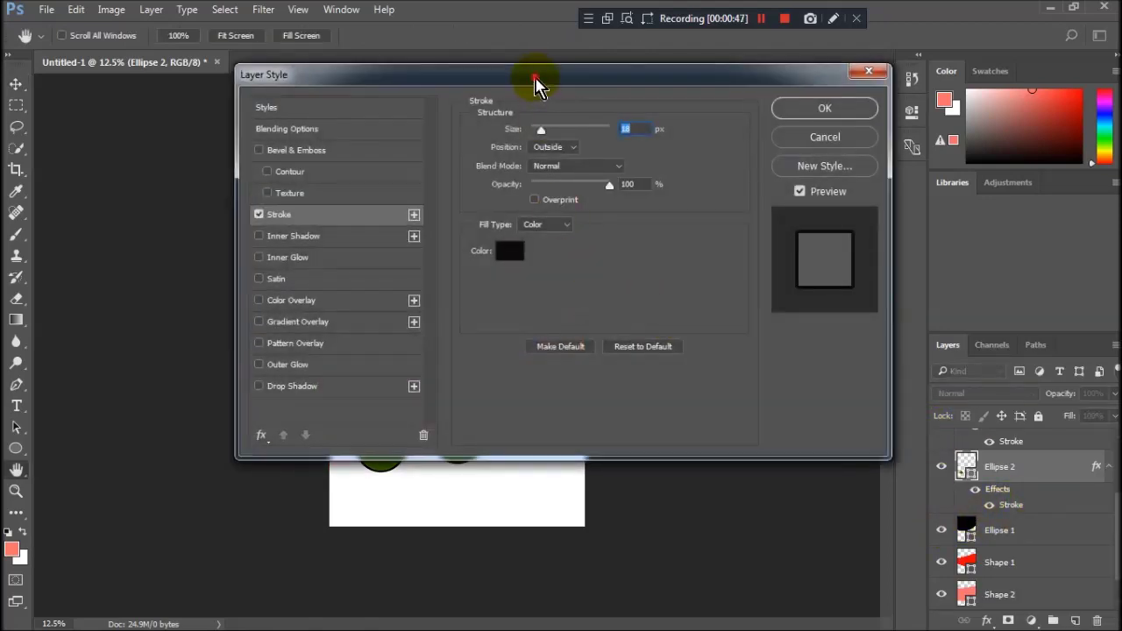
left_click_drag(538, 82, 900, 128)
key("ctrl+plus")
left_click(874, 294)
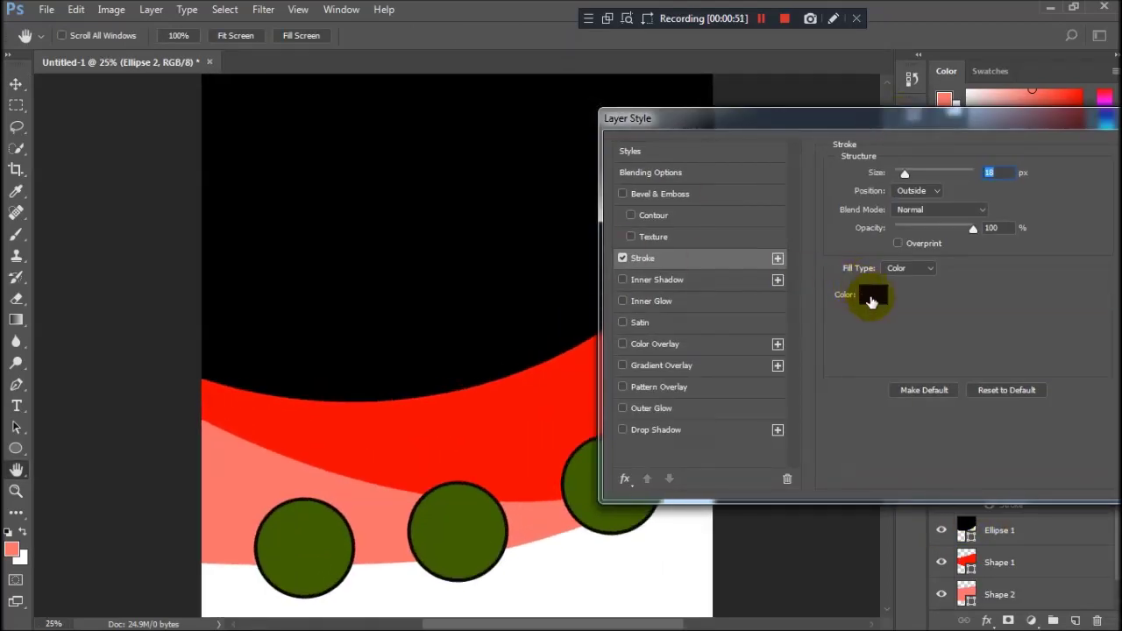
left_click(669, 345)
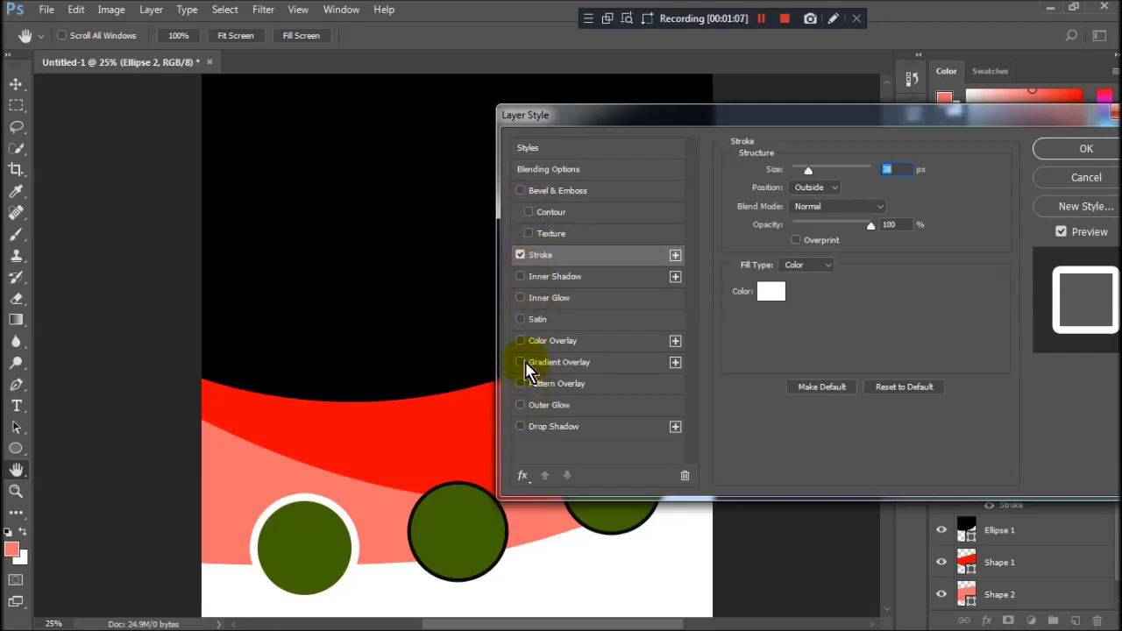
left_click(523, 427)
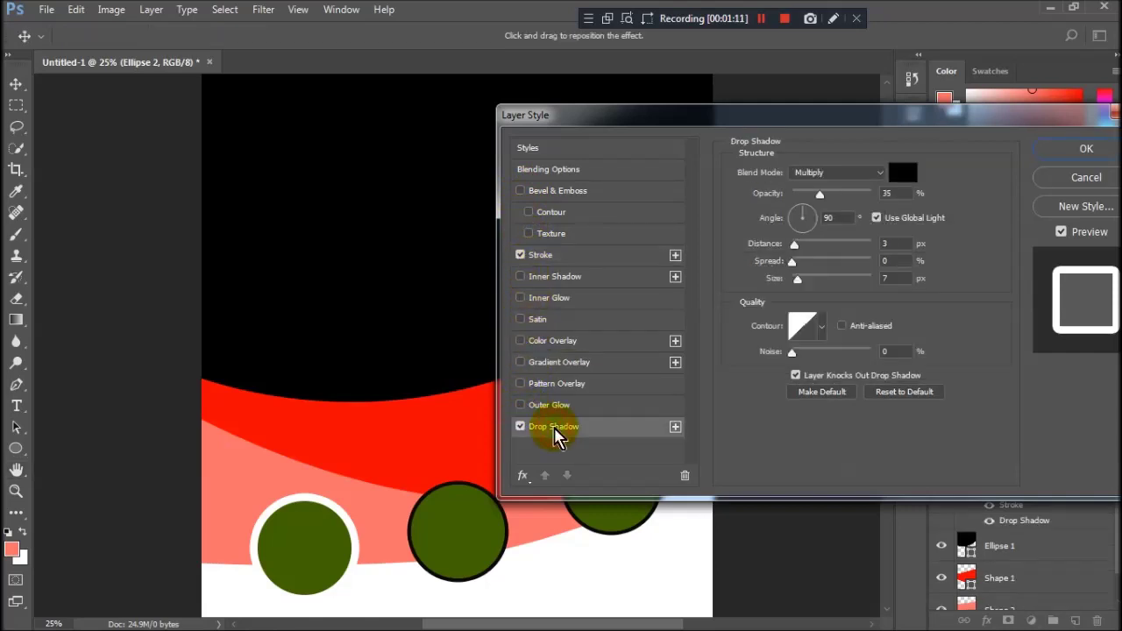
Set the drop shadow to 140° angle, 44 px distance, 58% spread and 43 px size.
mouse_move(822, 252)
left_mouse_down()
mouse_move(839, 247)
mouse_move(801, 220)
left_mouse_up()
left_click_drag(792, 262, 842, 245)
left_click_drag(797, 279, 809, 279)
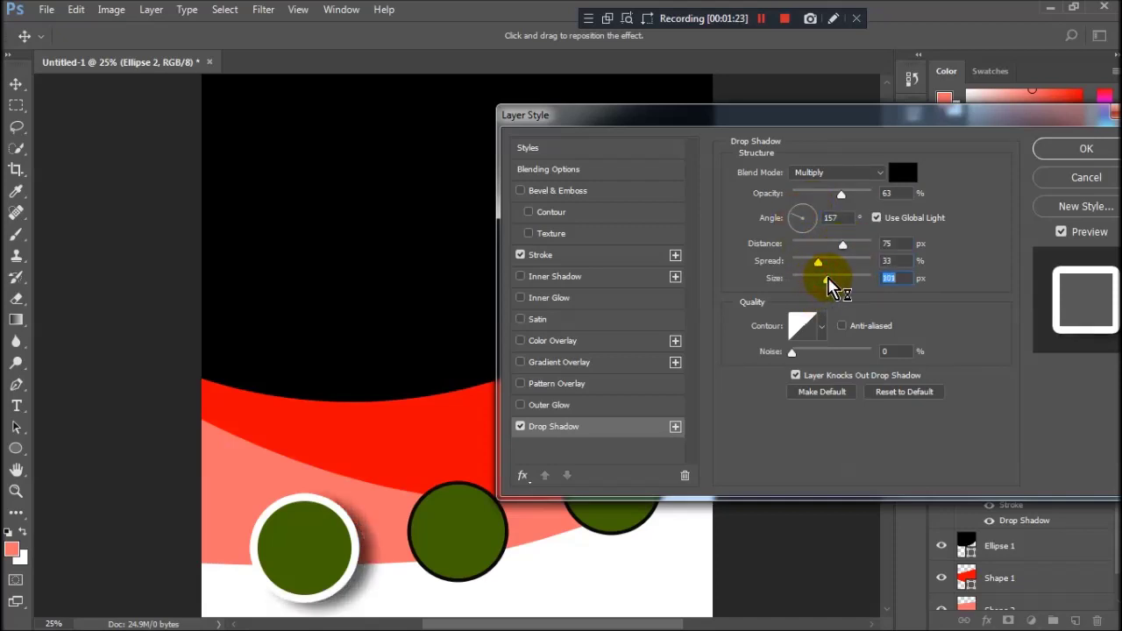
mouse_move(818, 261)
left_mouse_down()
mouse_move(877, 244)
mouse_move(839, 245)
mouse_move(840, 263)
left_mouse_up()
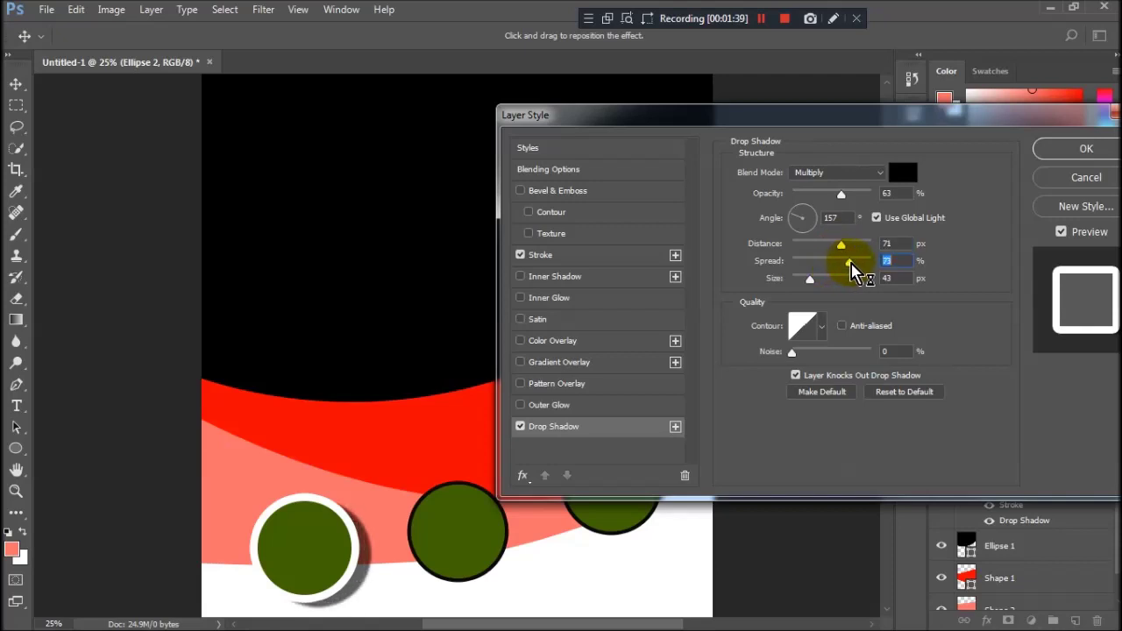
left_click_drag(815, 224, 796, 215)
left_click_drag(841, 245, 829, 249)
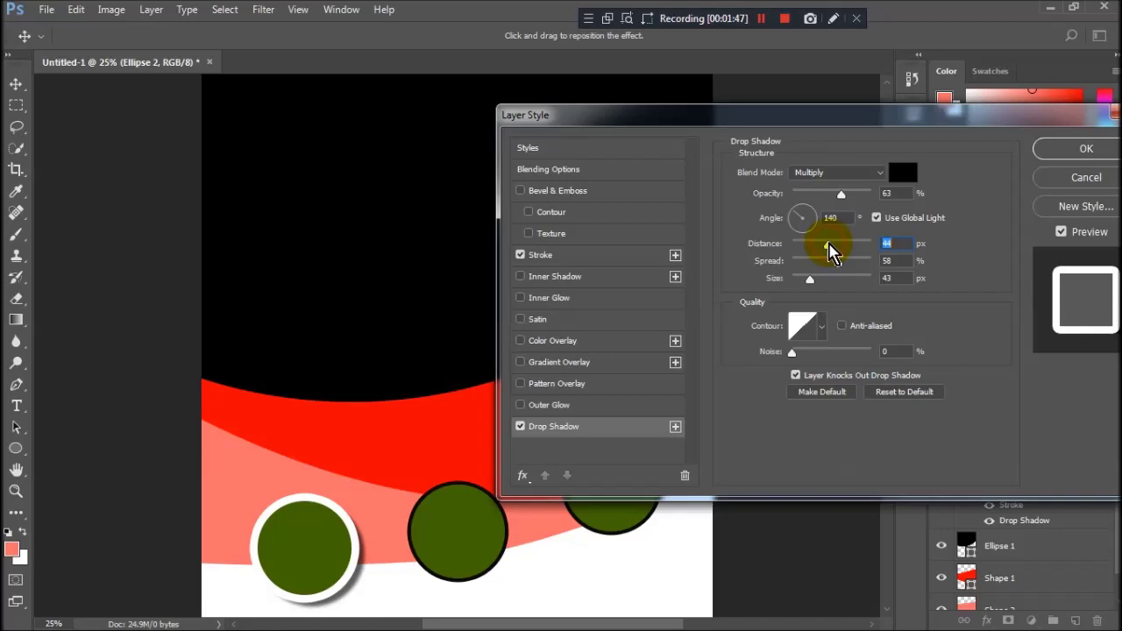
left_click(1061, 153)
right_click(1027, 460)
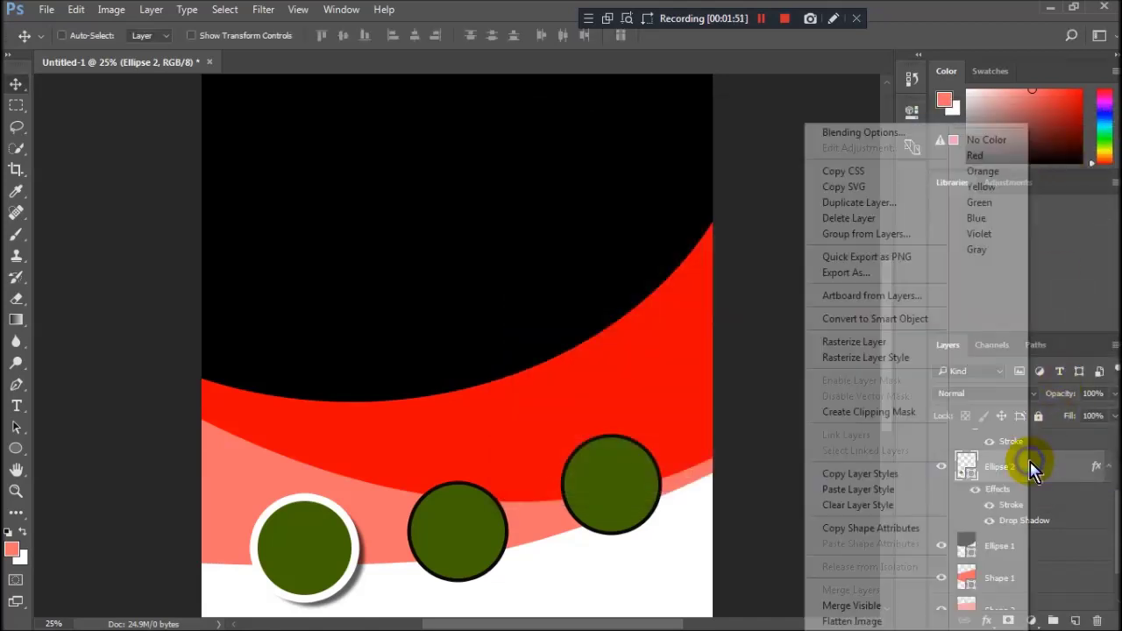
Copy Ellipse 2's white stroke and shadow style onto the right and middle circles.
left_click(938, 470)
right_click(1087, 463)
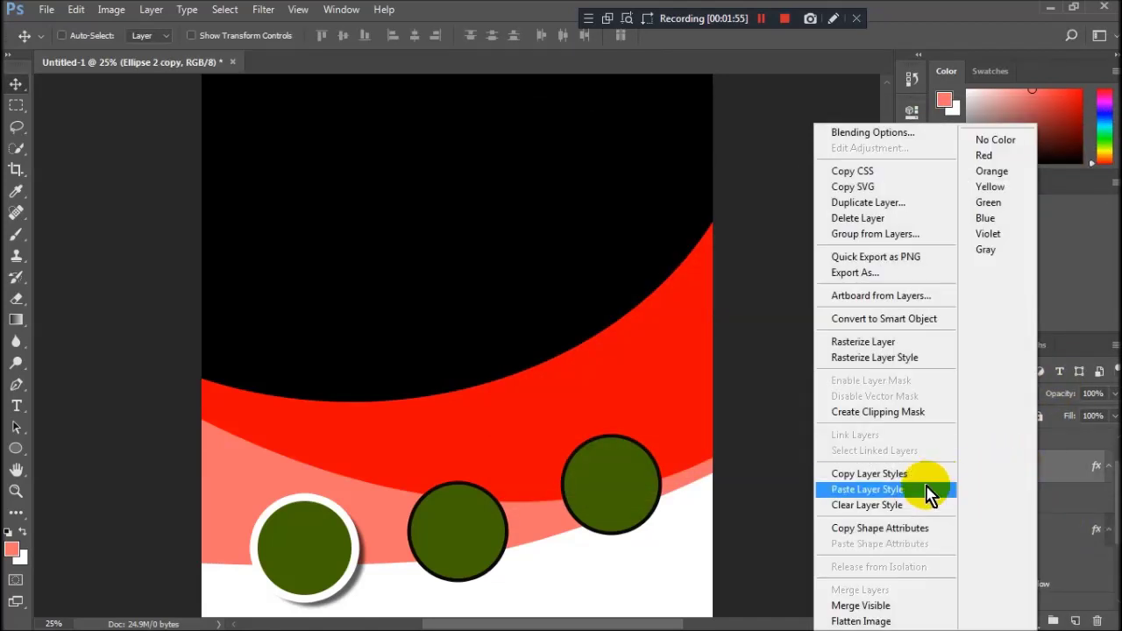
left_click(930, 486)
left_click(1041, 447)
right_click(1041, 449)
left_click(931, 484)
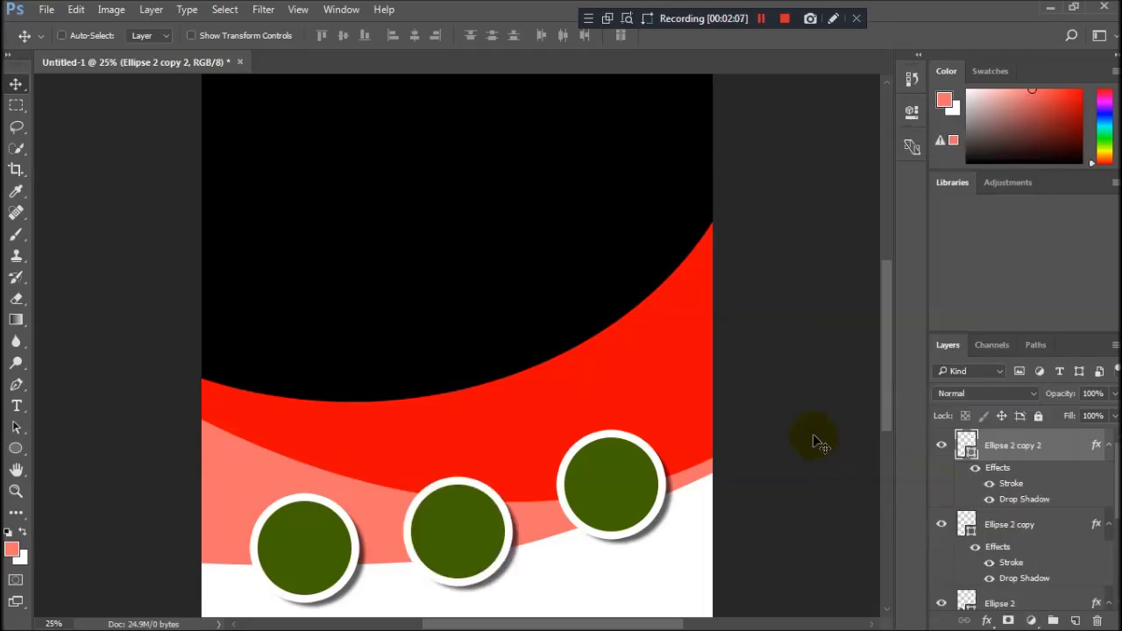
left_click(16, 448)
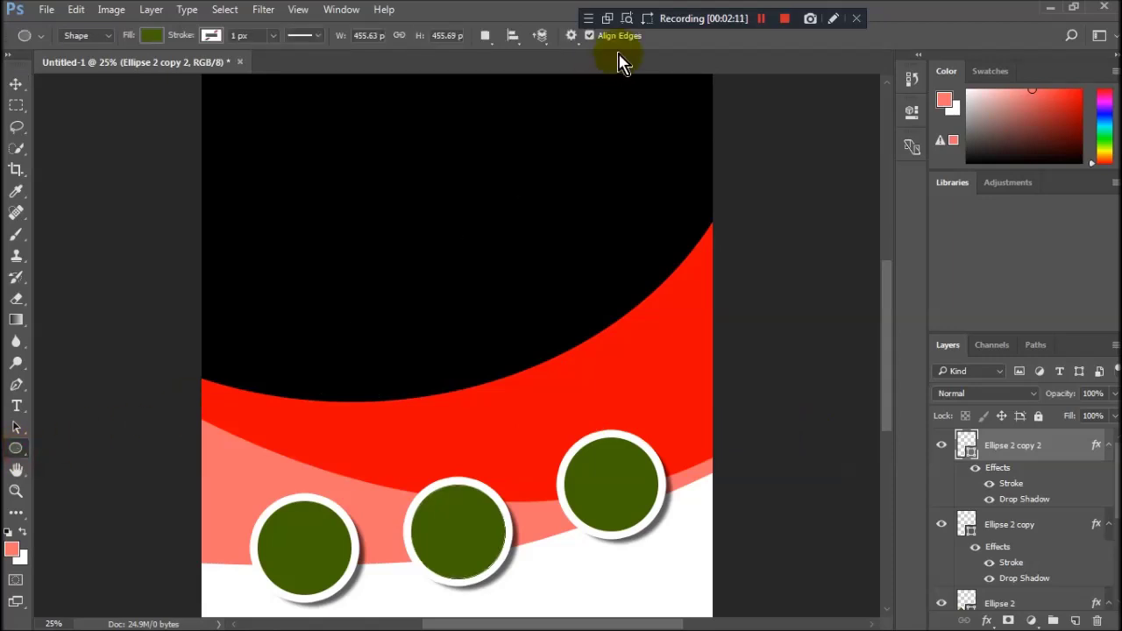
Switch to the Custom Shape Tool and load the complete All shapes library.
left_click(485, 36)
left_click(41, 35)
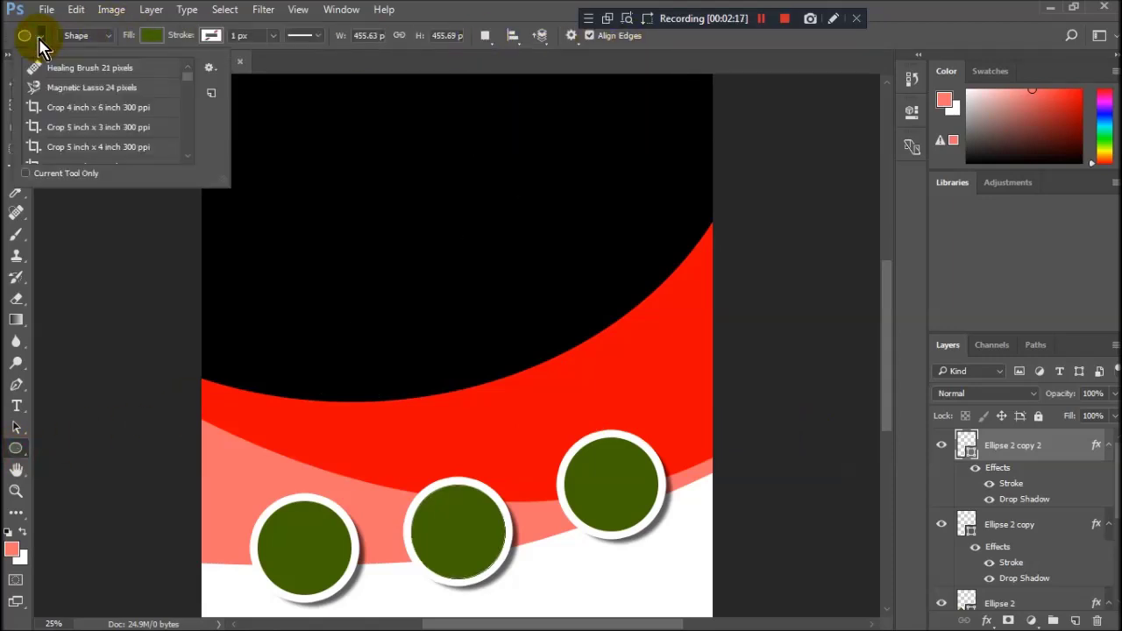
left_click(33, 454)
right_click(21, 460)
left_click(92, 528)
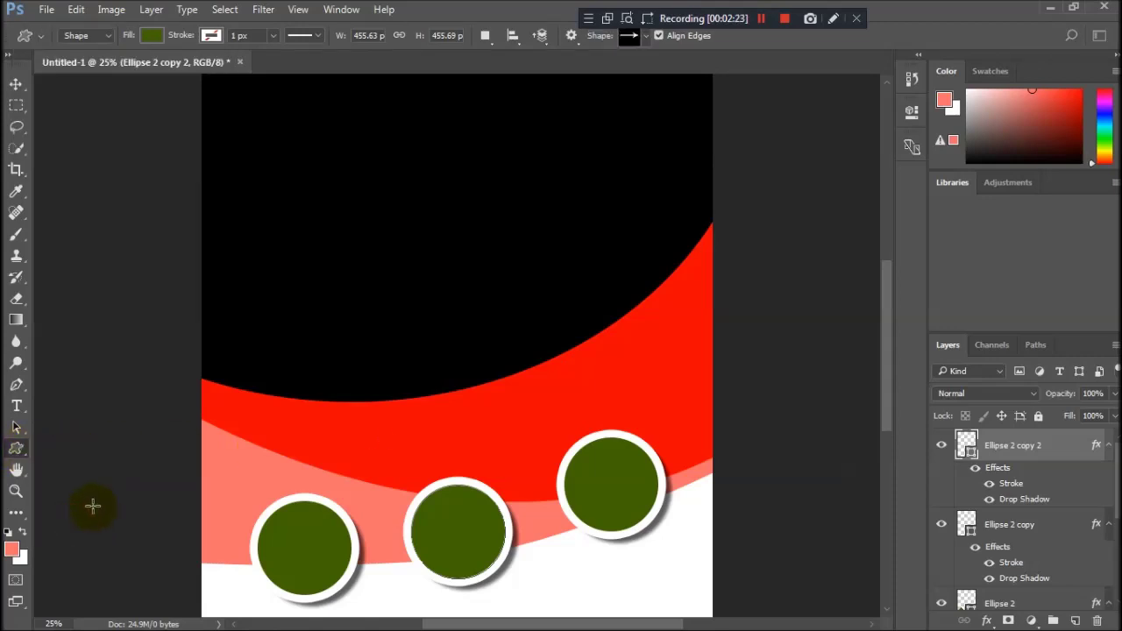
left_click(648, 35)
left_click_drag(703, 88, 703, 158)
left_click(724, 66)
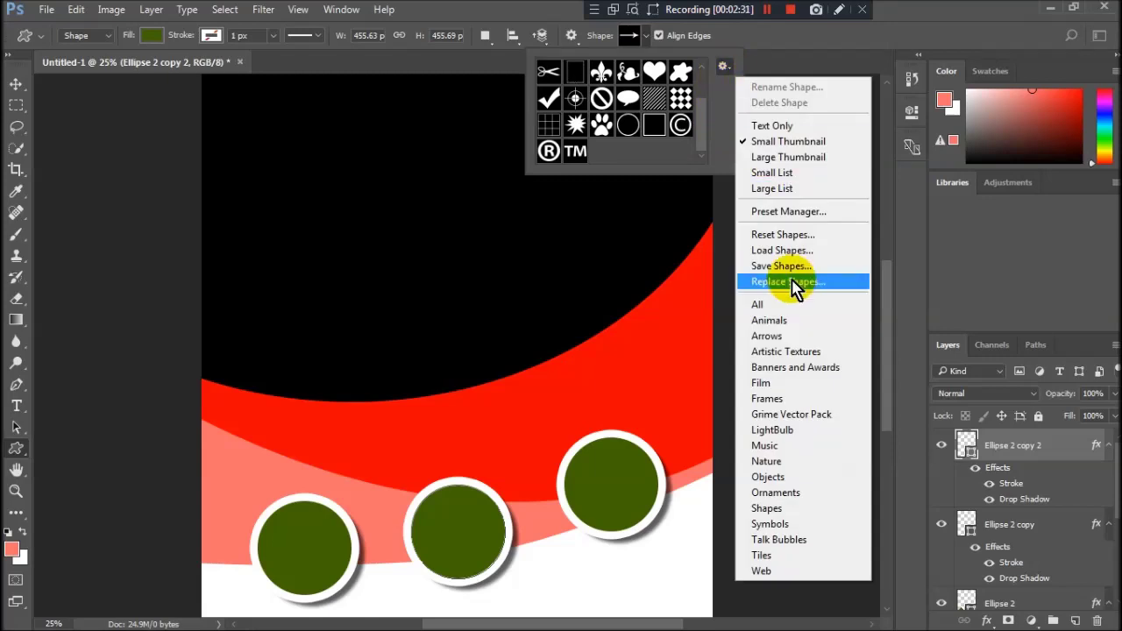
left_click(768, 336)
left_click(656, 260)
Draw the sunburst shape at the upper right, overlapping the red band's edge.
left_click_drag(706, 88, 710, 130)
left_click(652, 129)
left_click(622, 207)
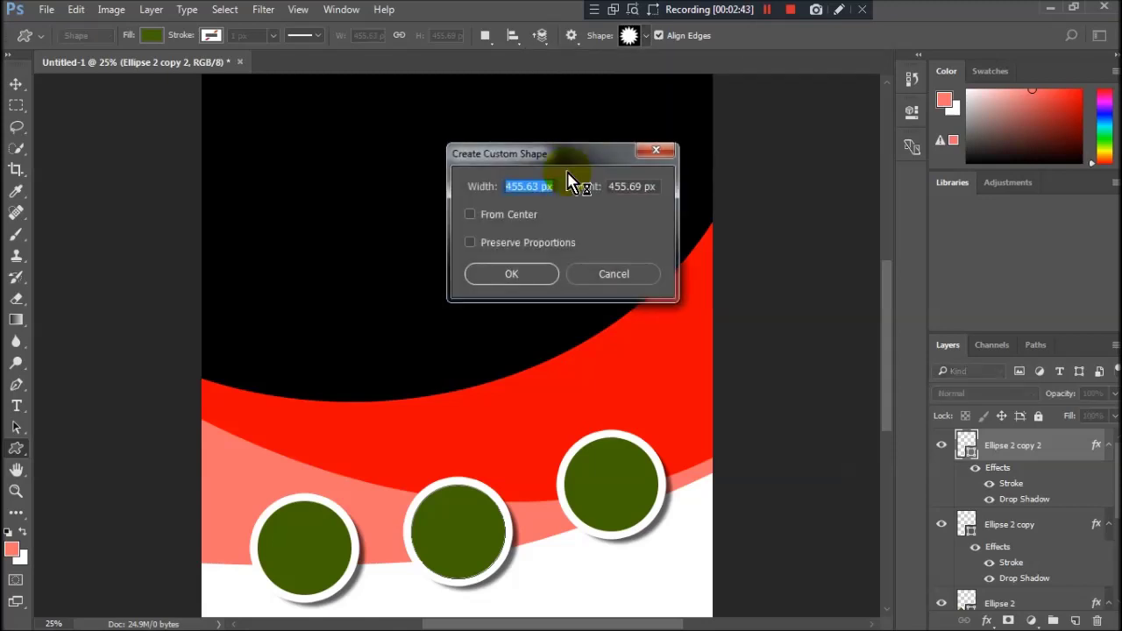
key("Escape")
mouse_move(558, 107)
left_mouse_down()
mouse_move(588, 162)
mouse_move(706, 260)
left_mouse_up()
left_click(16, 84)
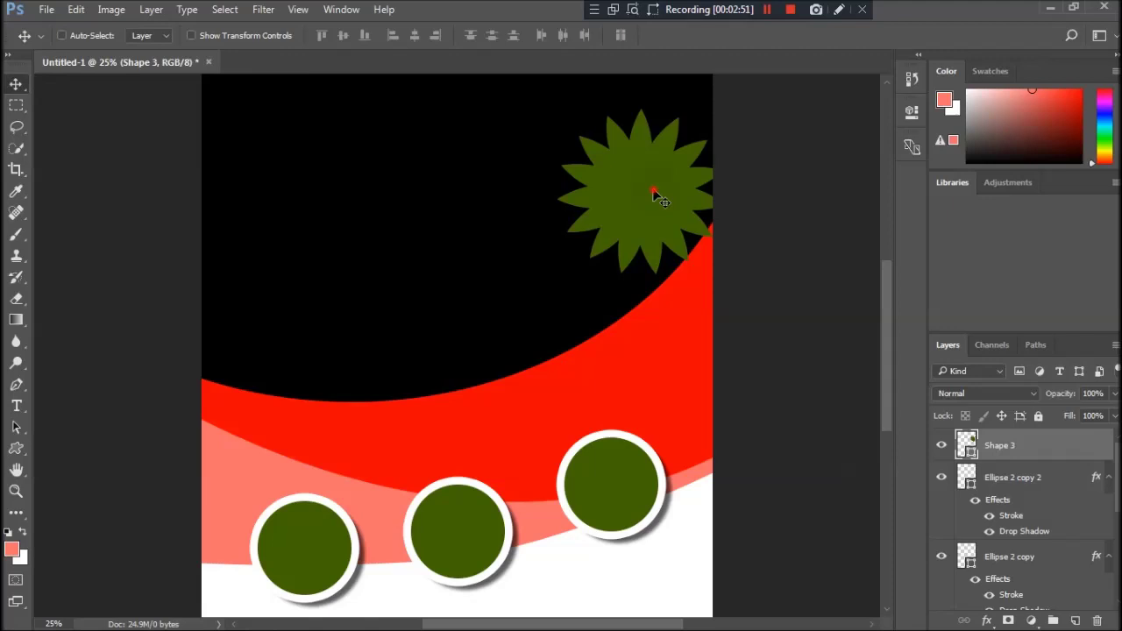
left_click_drag(656, 190, 629, 260)
left_click(1009, 480)
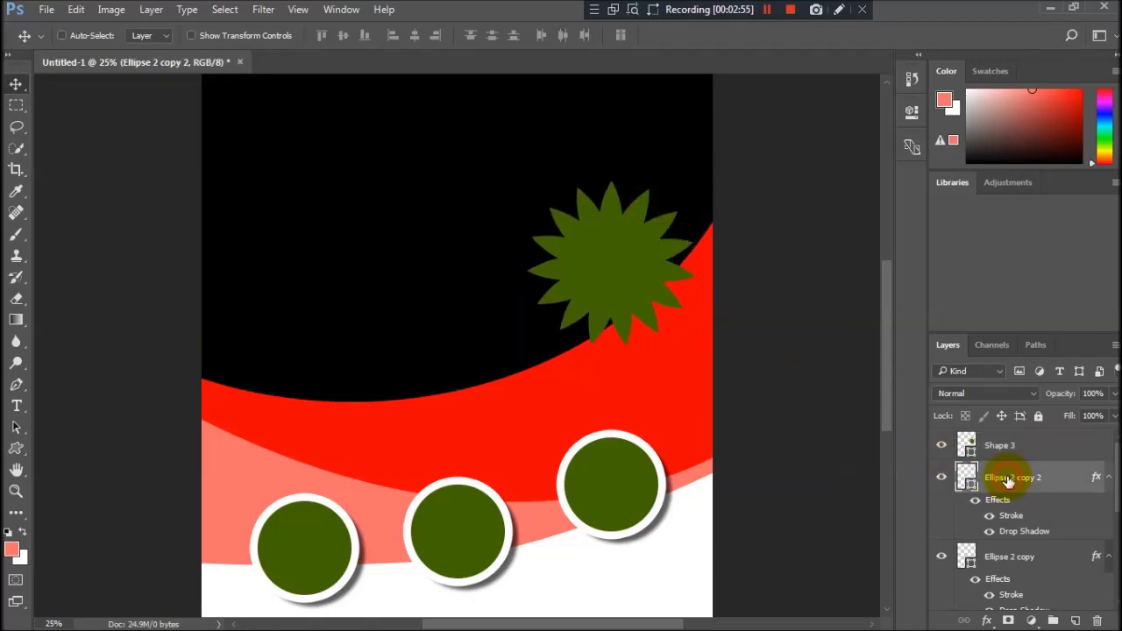
Copy the circle's stroke and shadow layer style and paste it onto the starburst's Shape 3.
right_click(1007, 478)
left_click(917, 472)
left_click(1017, 445)
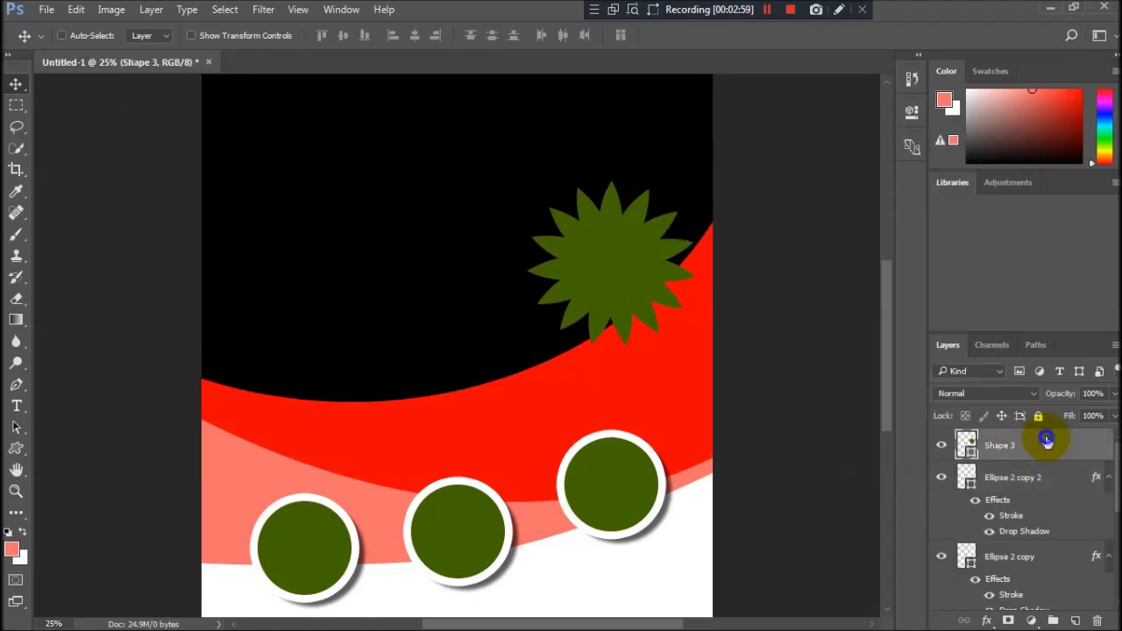
right_click(1051, 442)
left_click(937, 493)
Set the starburst's stroke to 16 px, colour ff0000, position Center.
double_click(1011, 484)
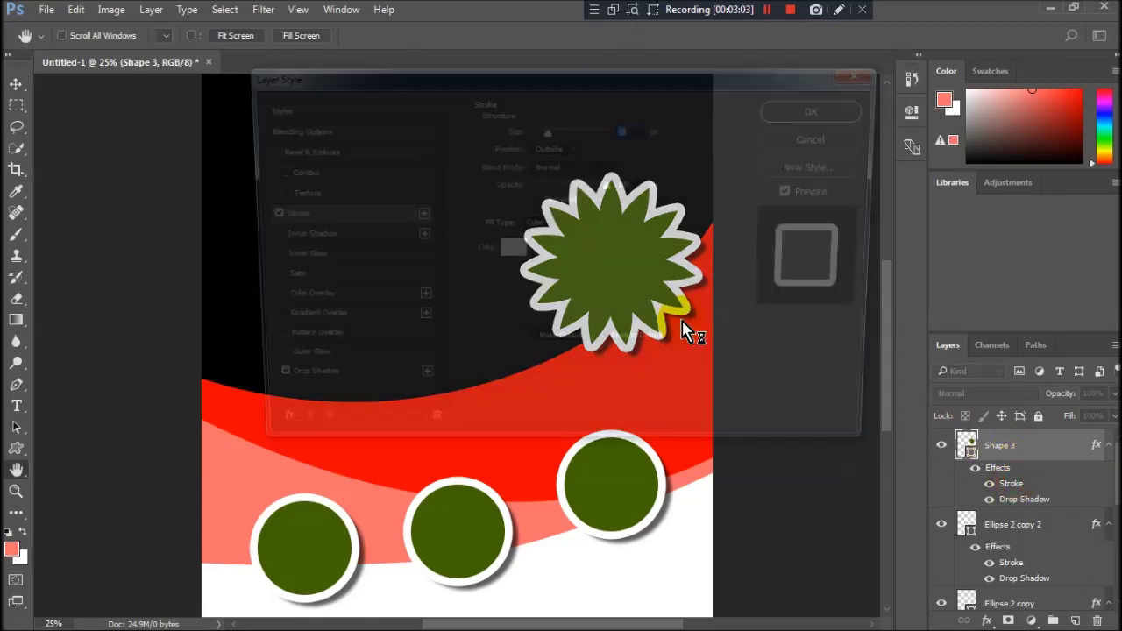
left_click_drag(588, 84, 856, 291)
left_click_drag(816, 343, 810, 340)
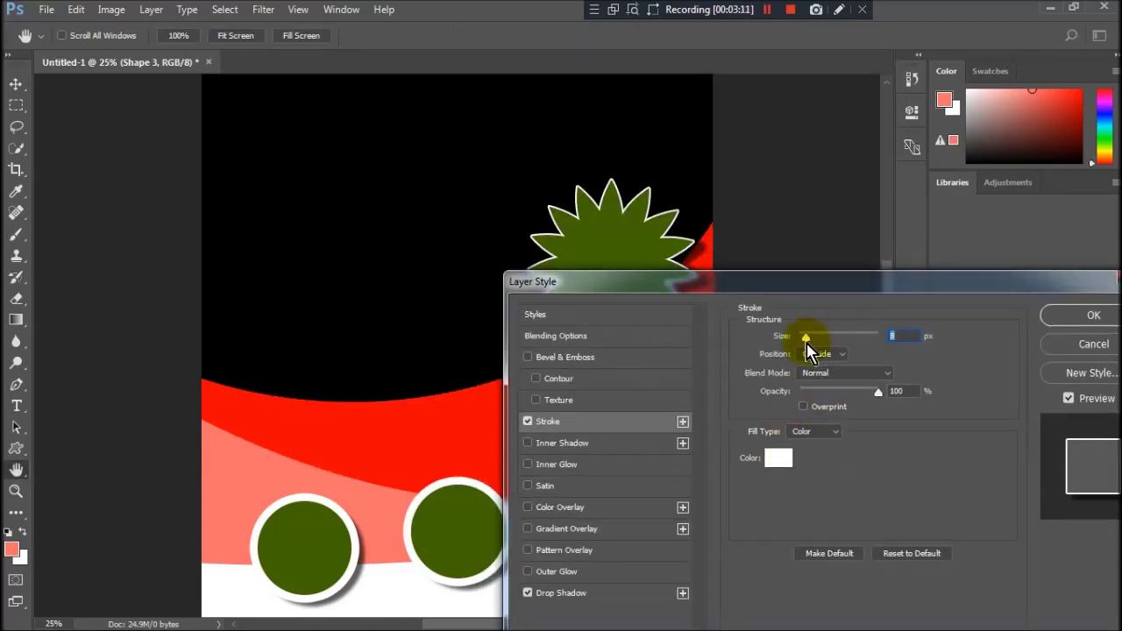
left_click(778, 457)
type("ff0000")
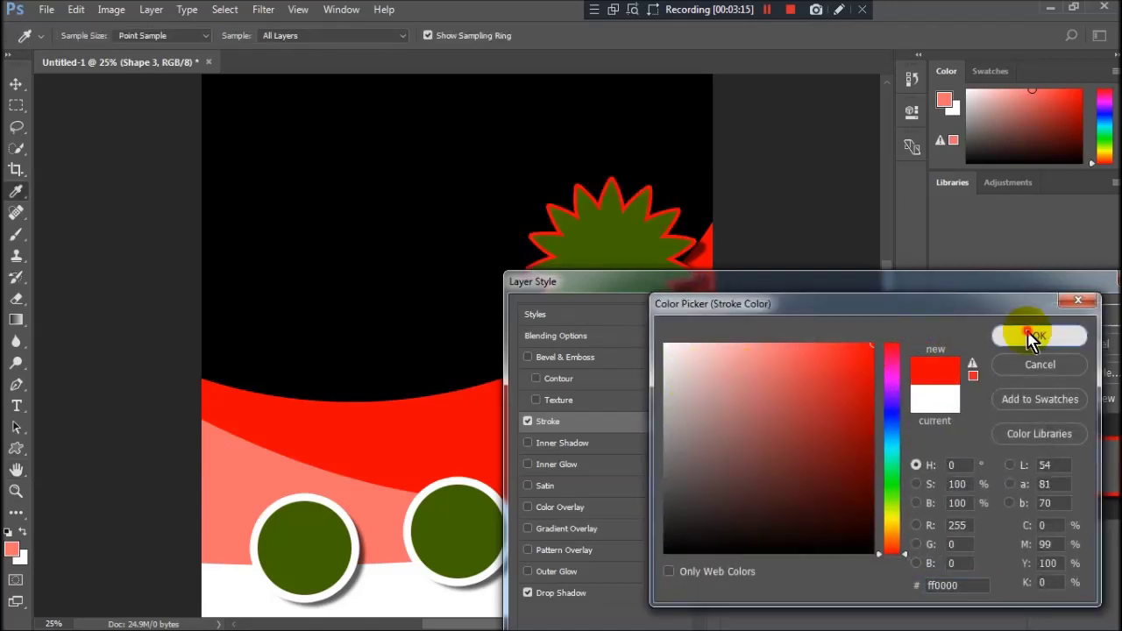
left_click(1032, 335)
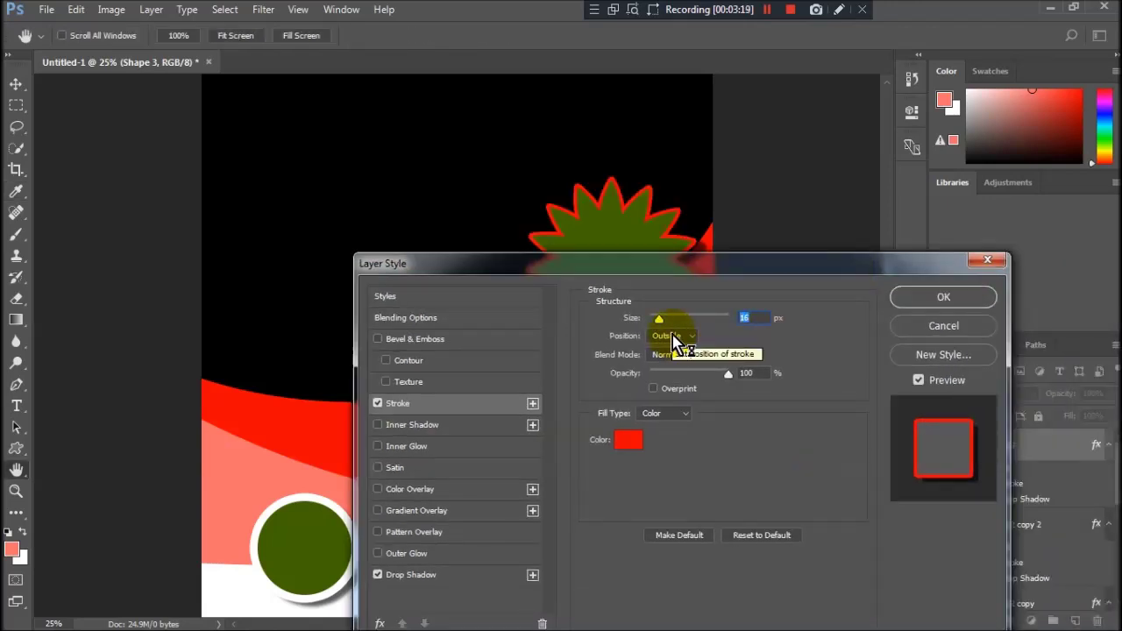
left_click(691, 358)
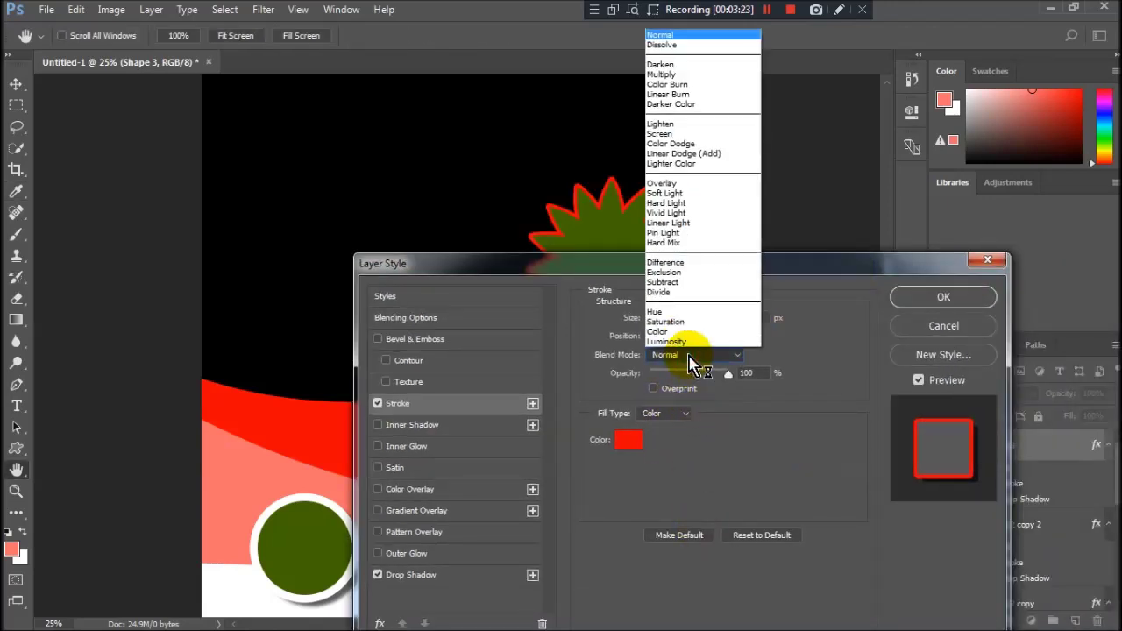
left_click(674, 336)
left_click(667, 346)
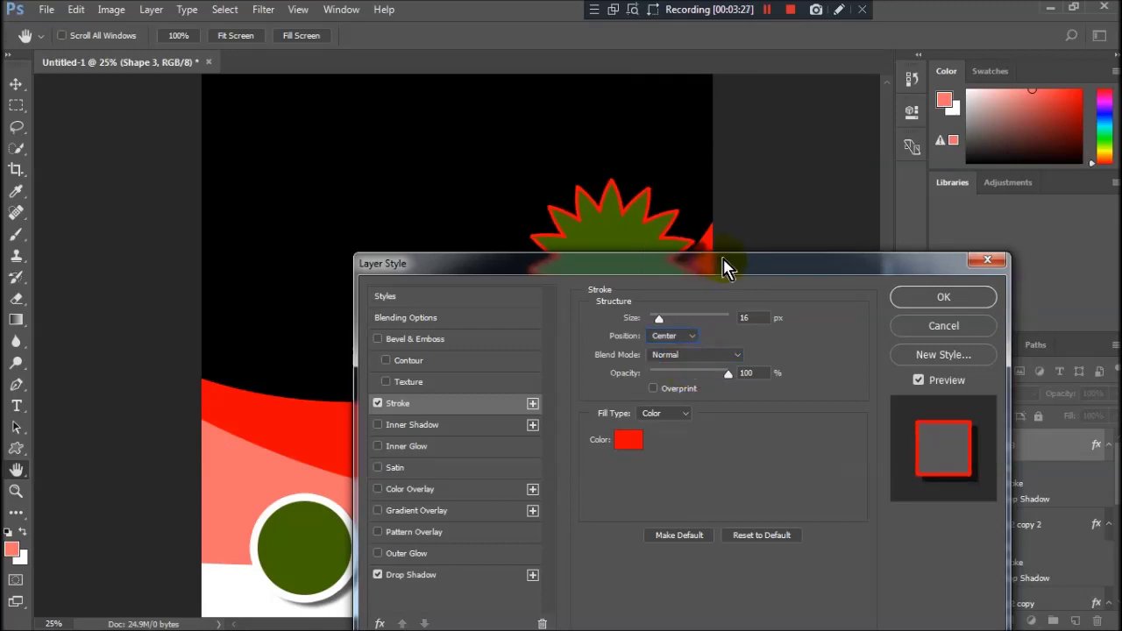
left_click_drag(724, 267, 739, 359)
left_click(920, 379)
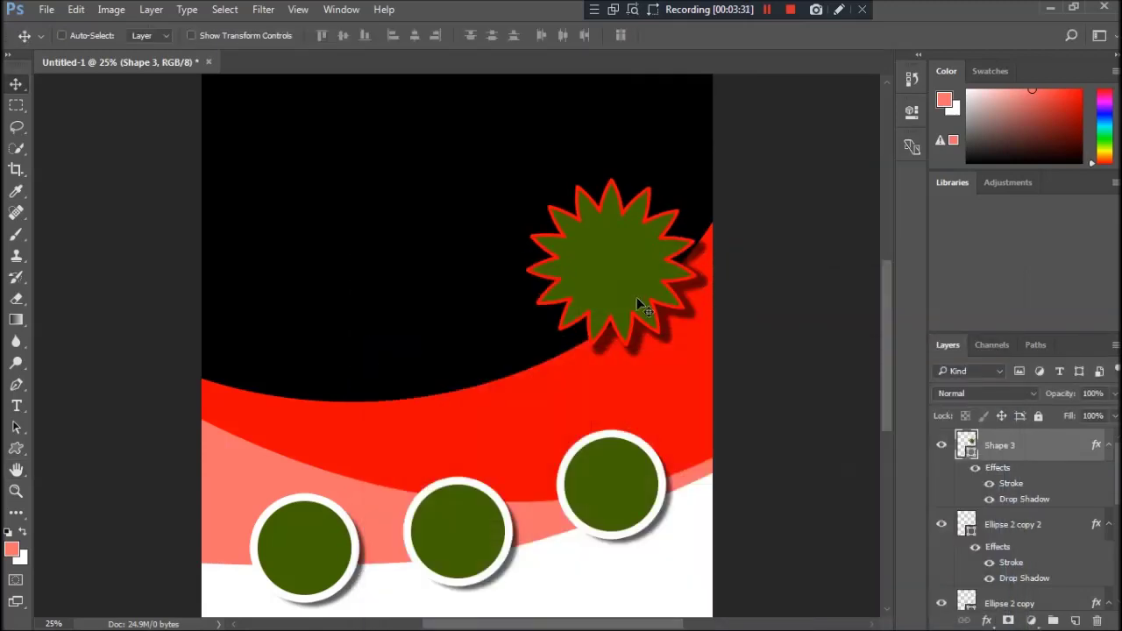
Zoom out to view the whole poster and list the layers under the left circle.
key("ctrl+minus")
left_click_drag(573, 300, 574, 298)
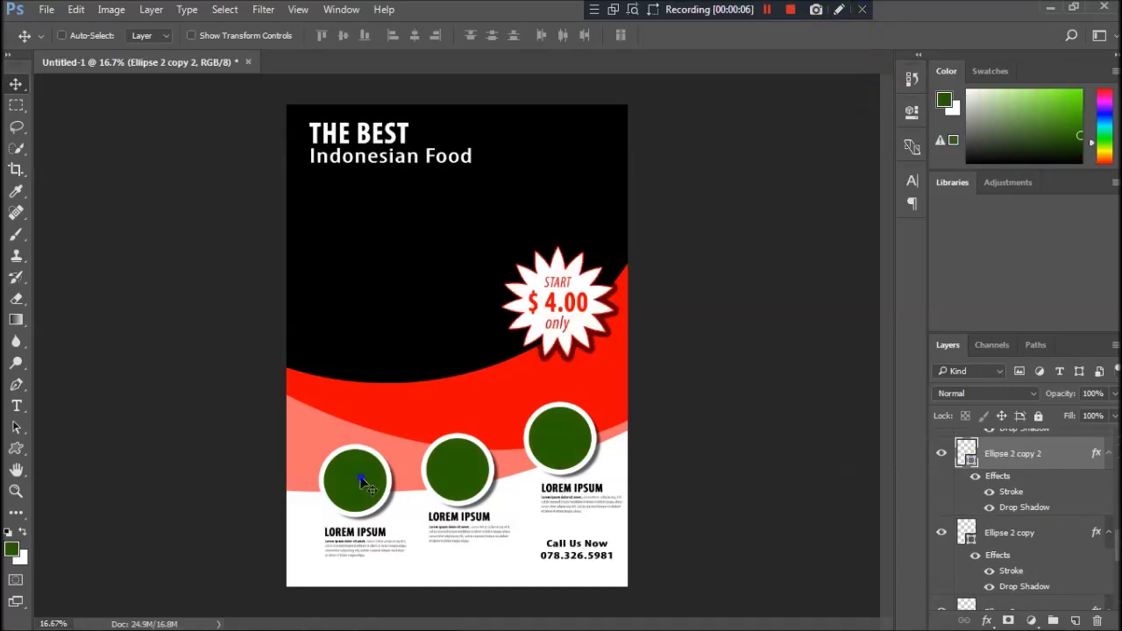
right_click(363, 476)
Sample the lower band's salmon colour as the foreground colour with the Eyedropper.
left_click(395, 488)
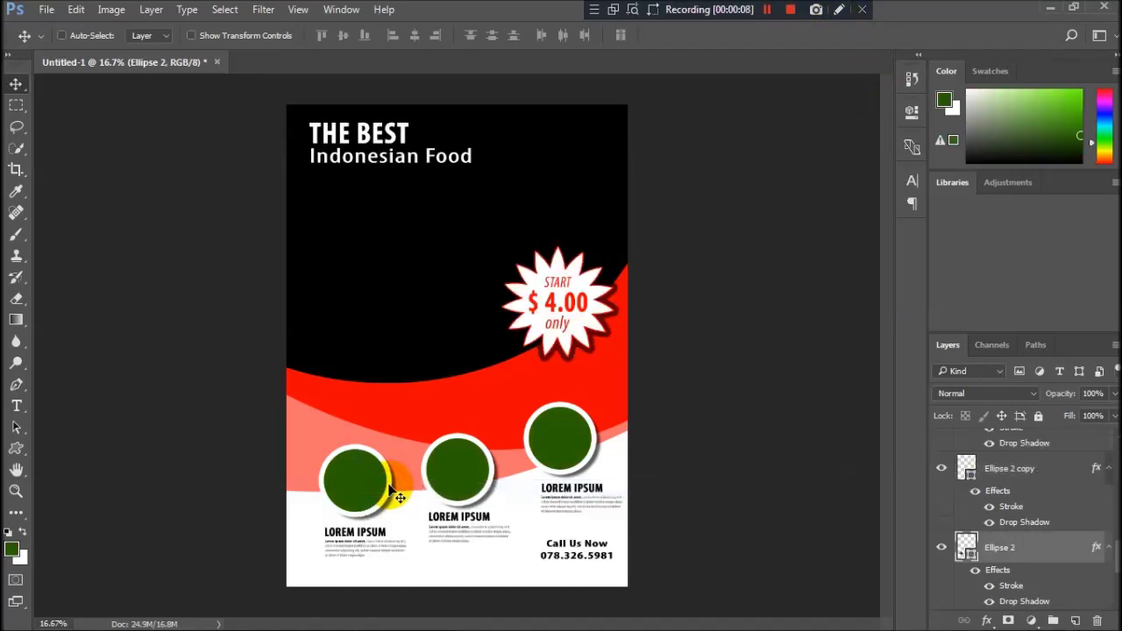
left_click(15, 192)
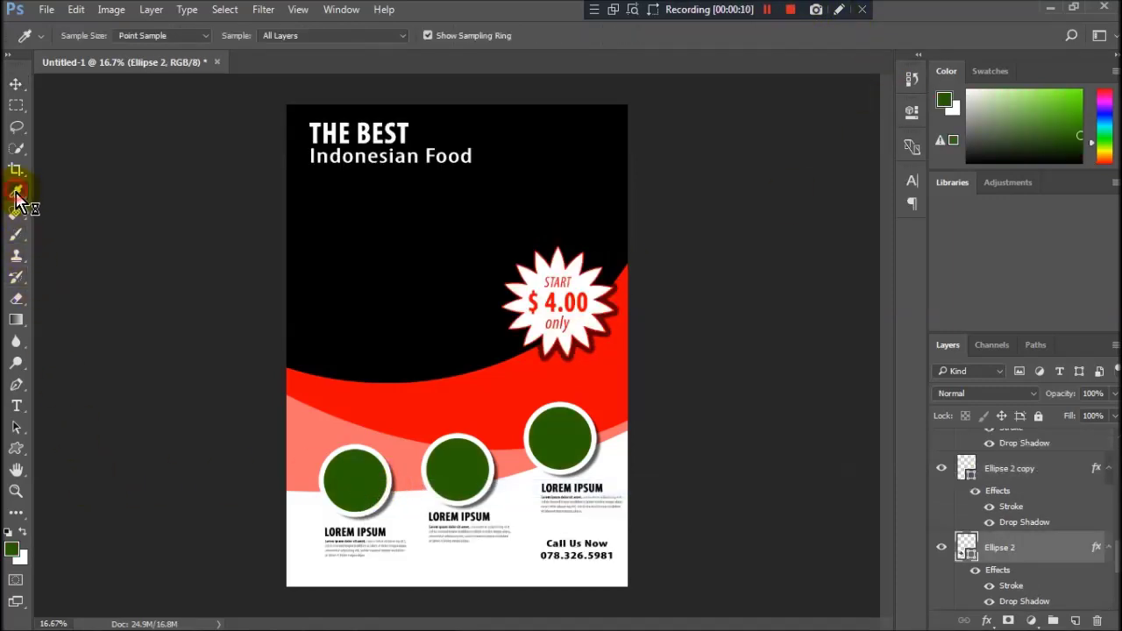
left_click(307, 435)
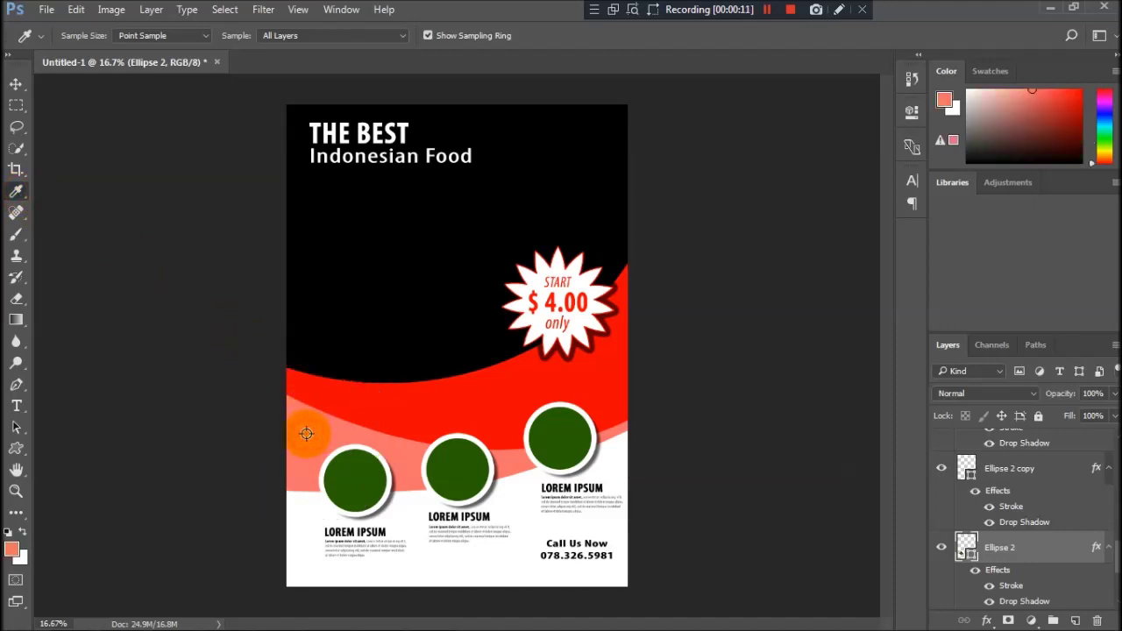
left_click(16, 83)
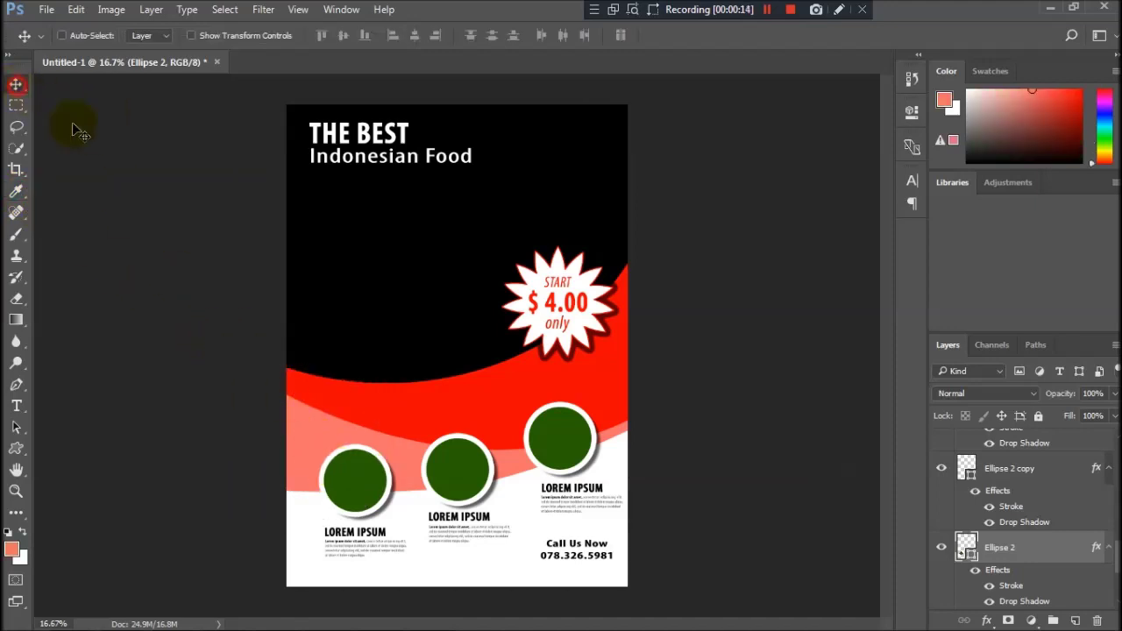
Fill Ellipse 2, Ellipse 2 copy 2 and Ellipse 2 copy with the salmon foreground colour.
right_click(355, 470)
left_click(378, 488)
key("alt+BackSpace")
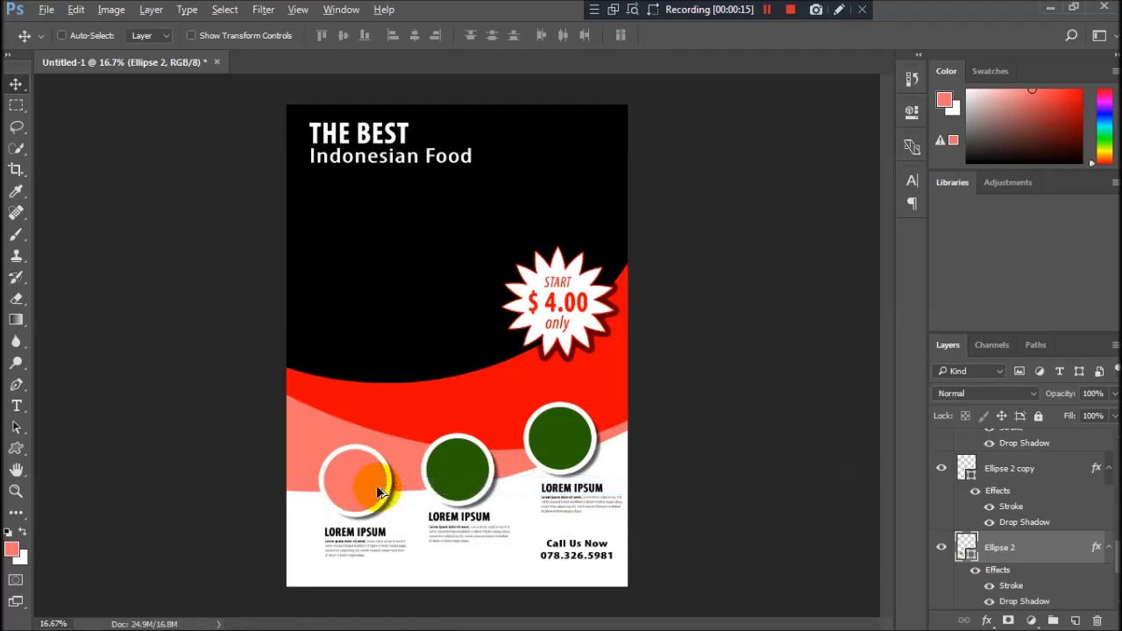
right_click(449, 471)
left_click(478, 487)
key("alt+BackSpace")
right_click(589, 439)
left_click(619, 436)
key("alt+BackSpace")
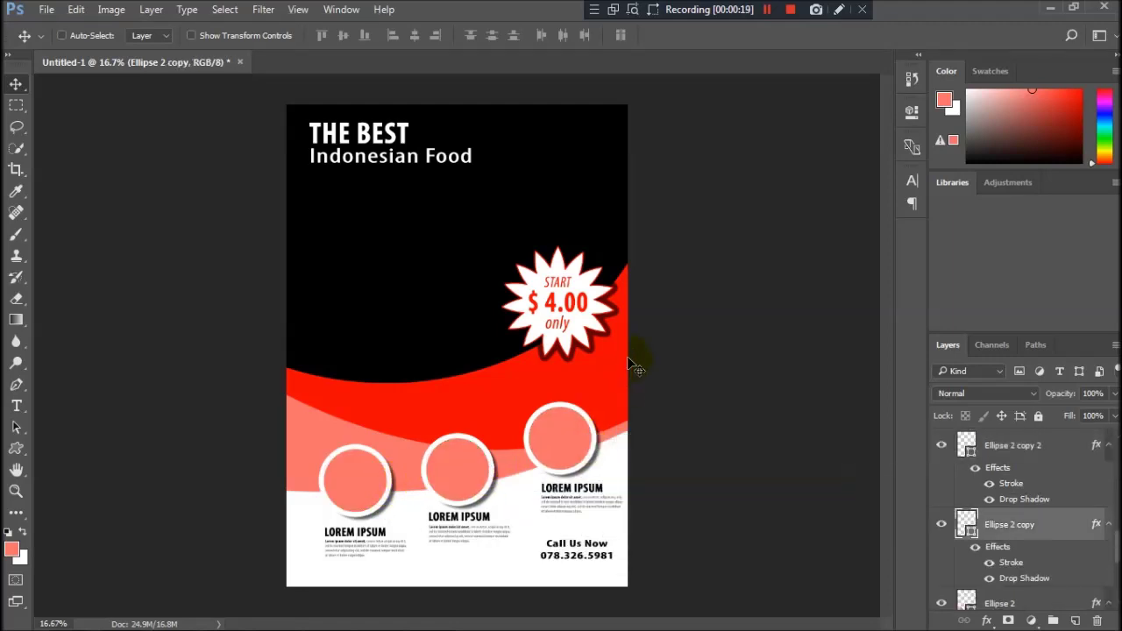